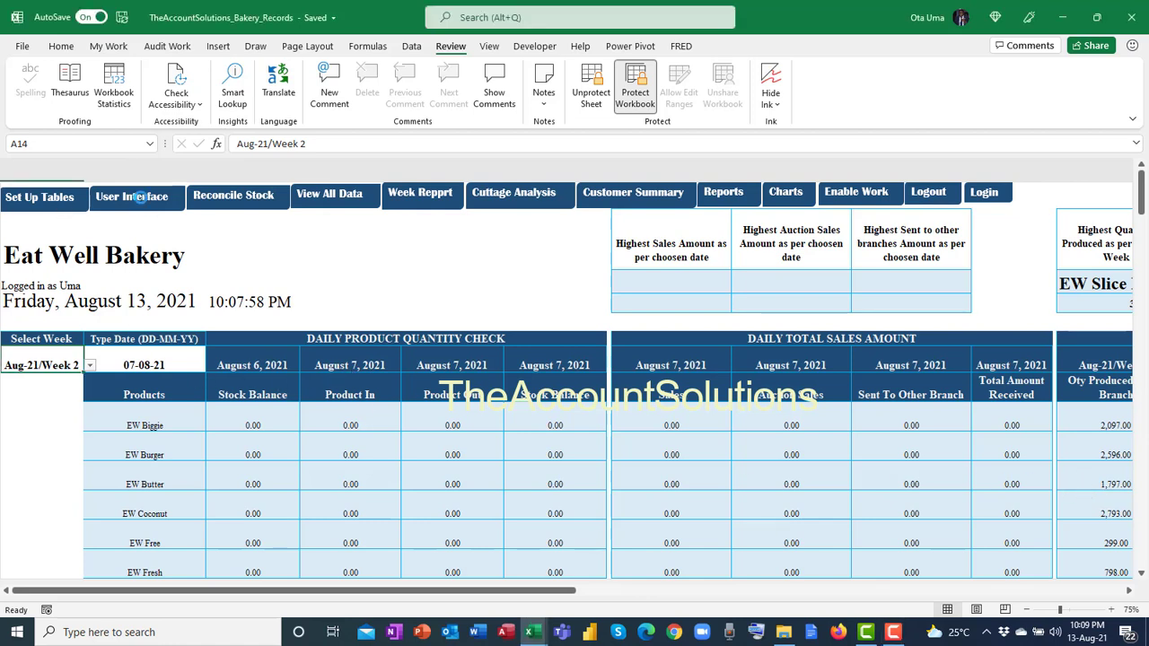
Step: Open the User Interface entry form and set the Sales Group to Accounts
click(142, 200)
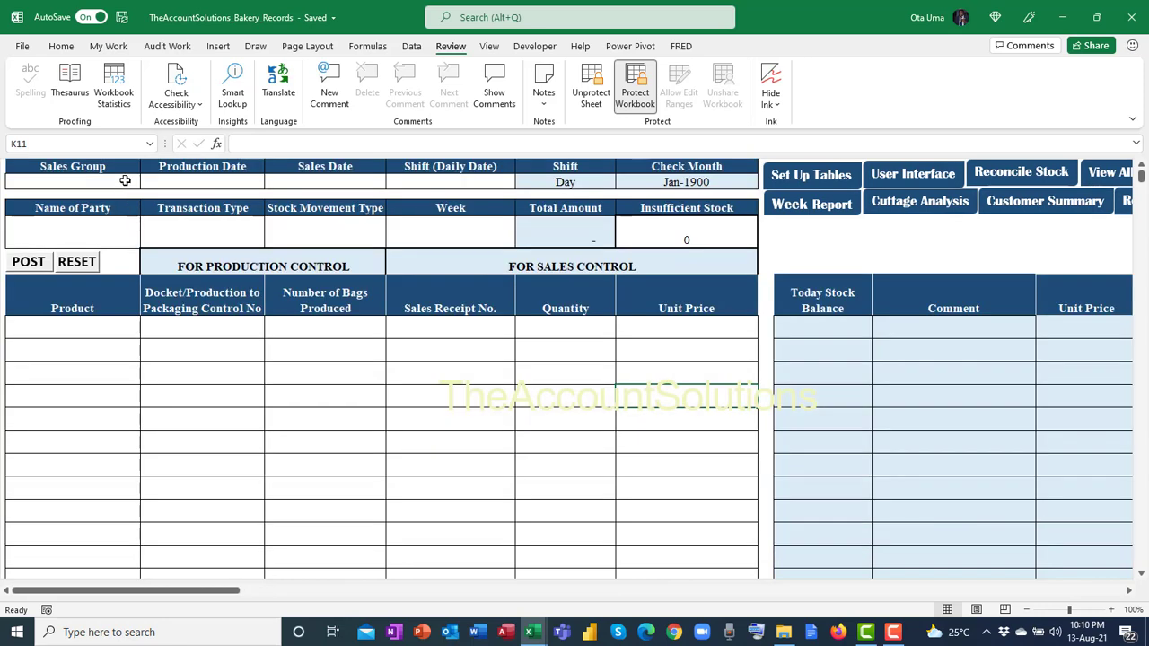
click(124, 181)
click(145, 181)
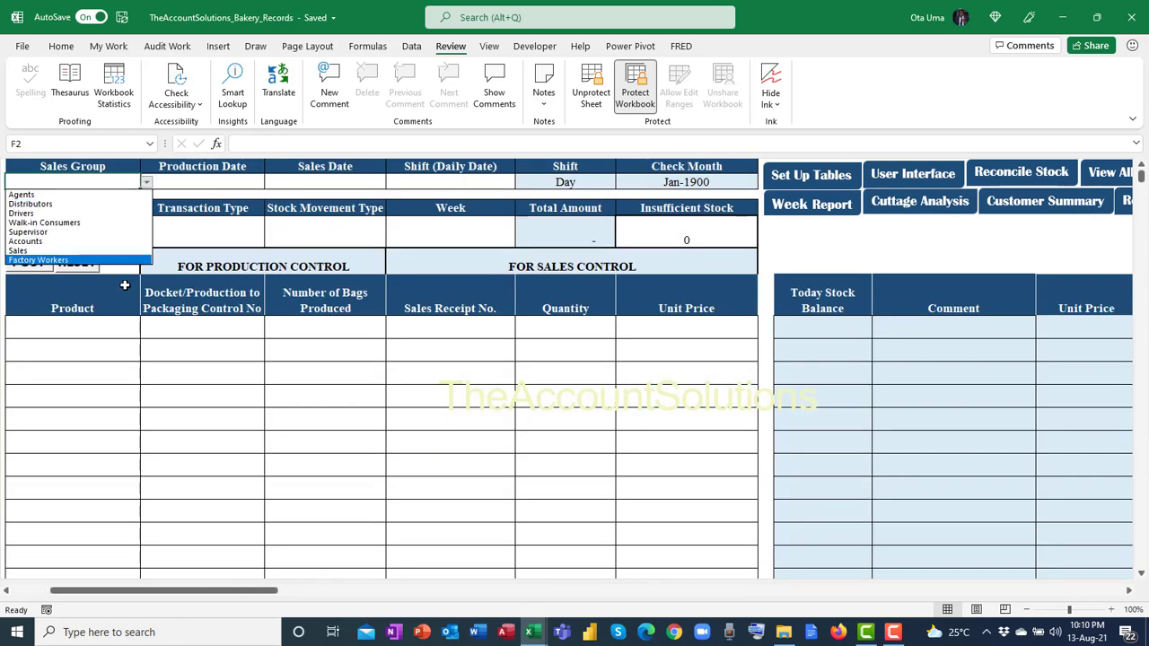
click(107, 243)
Step: Enter 13/8/21 as the Production Date, Sales Date and Shift (Daily Date)
click(200, 186)
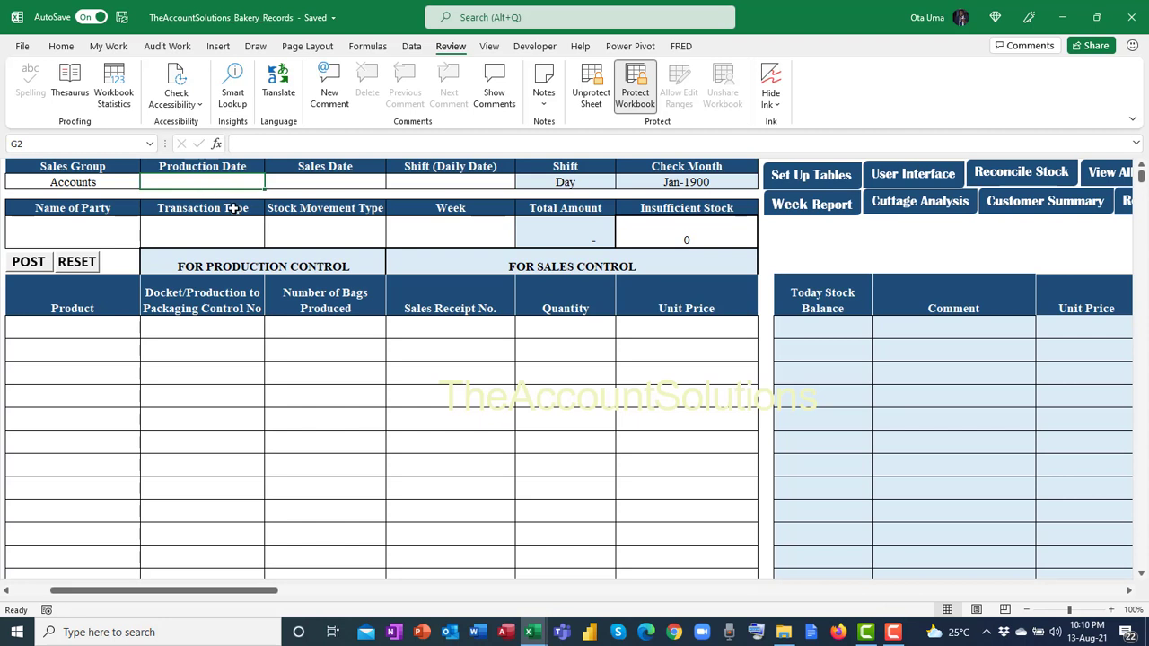
text(13)
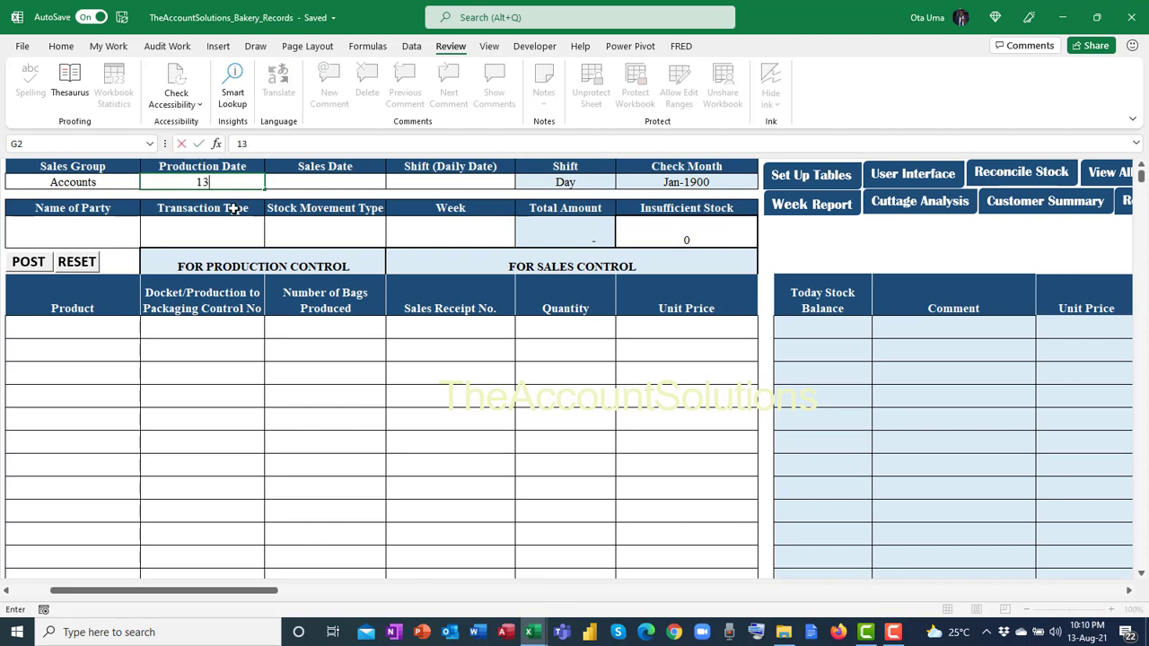
text(/8/21)
click(325, 183)
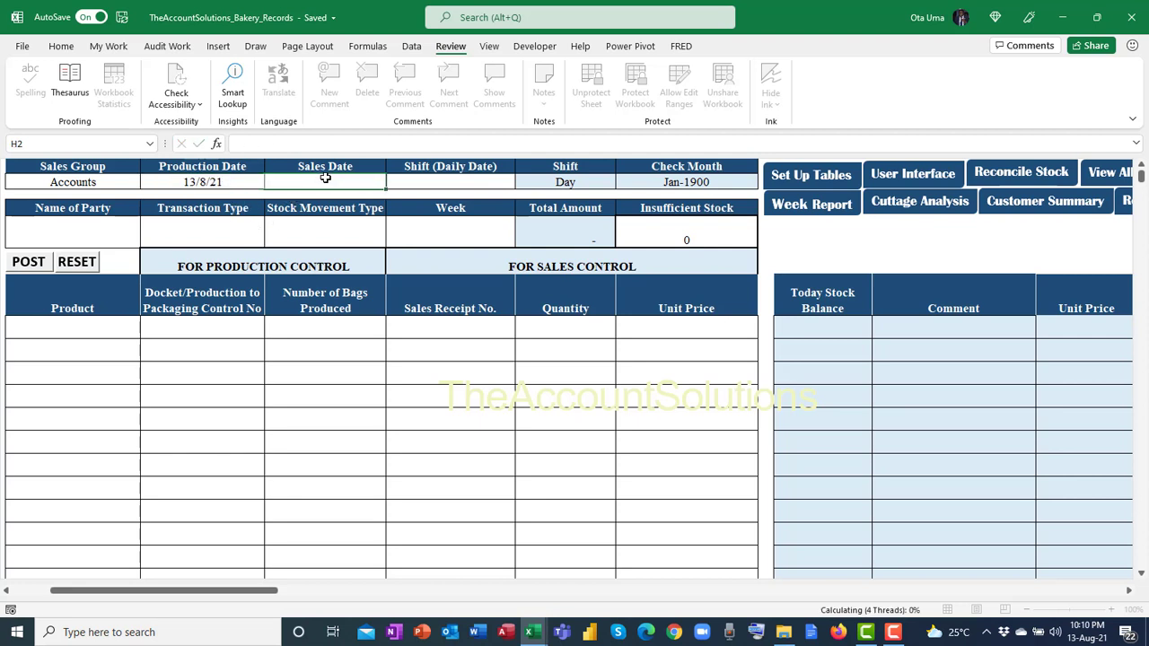
text(13)
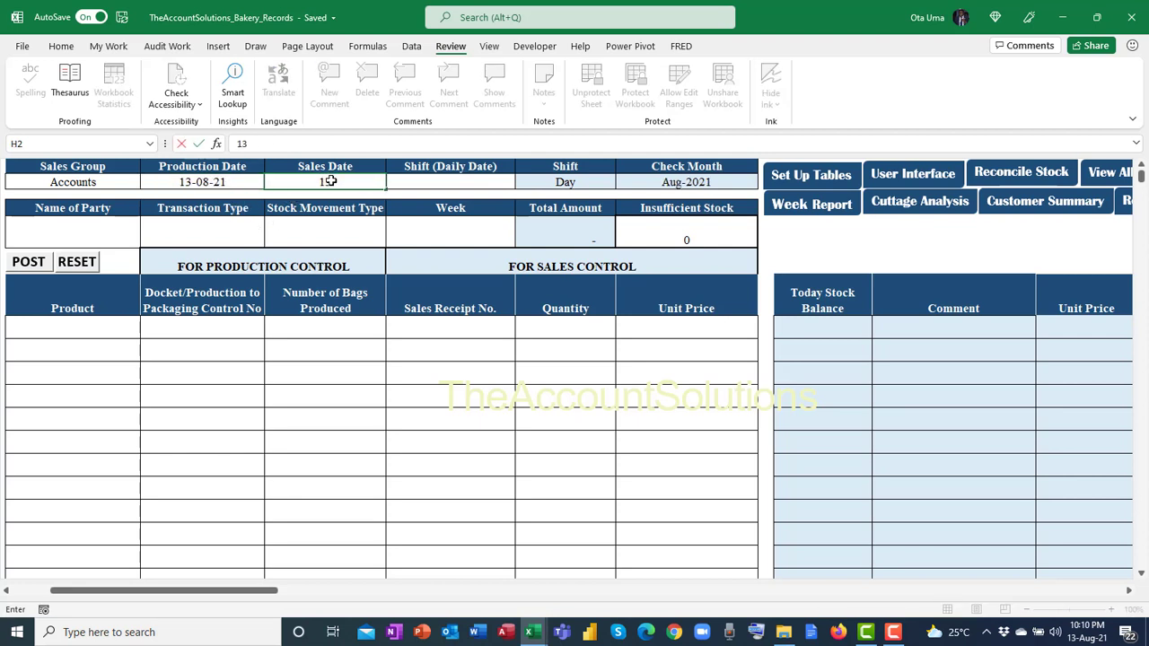
text(/8/21)
click(440, 184)
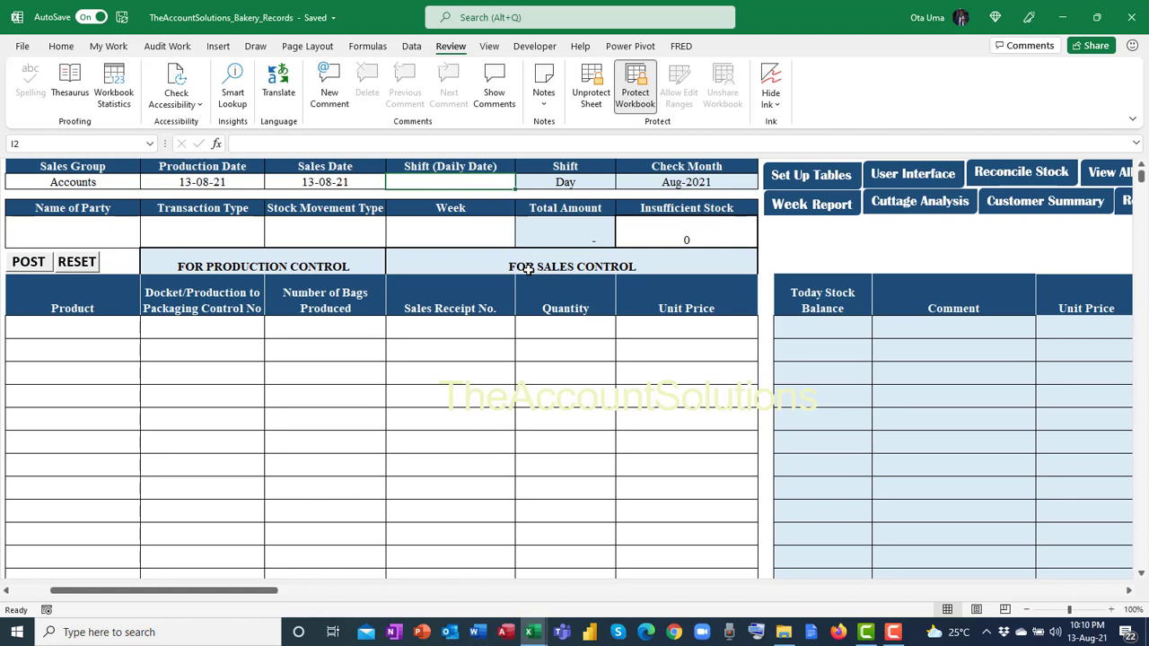
text(13)
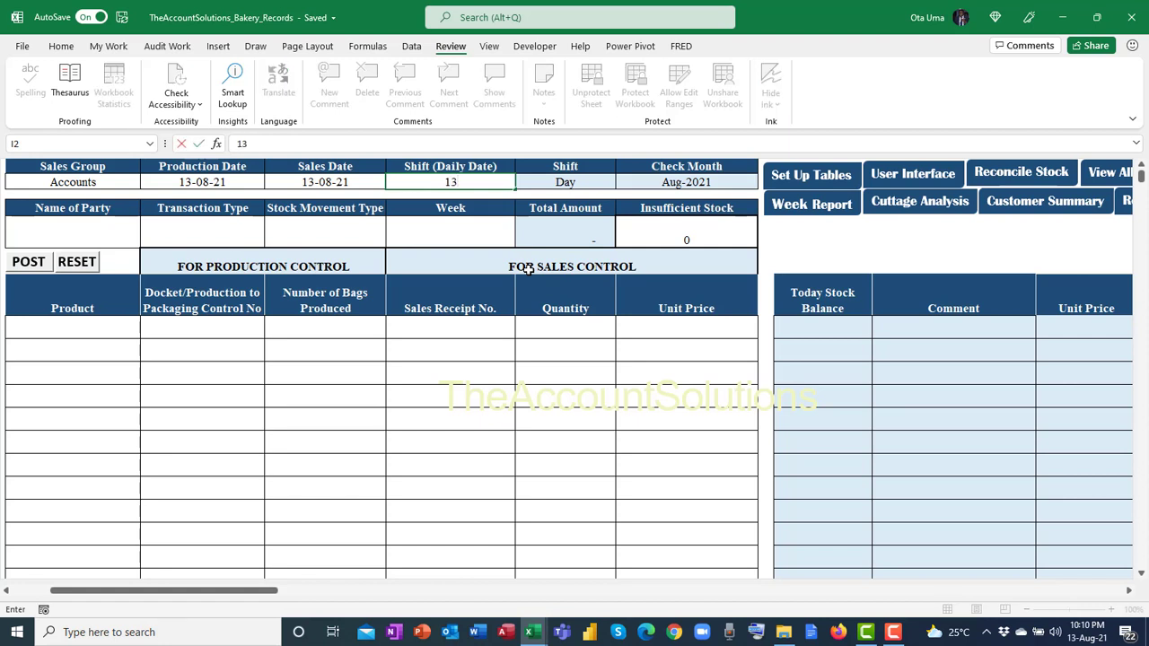
text(/8/21)
Step: Choose the party's name and set the Transaction Type to Received From Other Branch
click(141, 241)
click(145, 243)
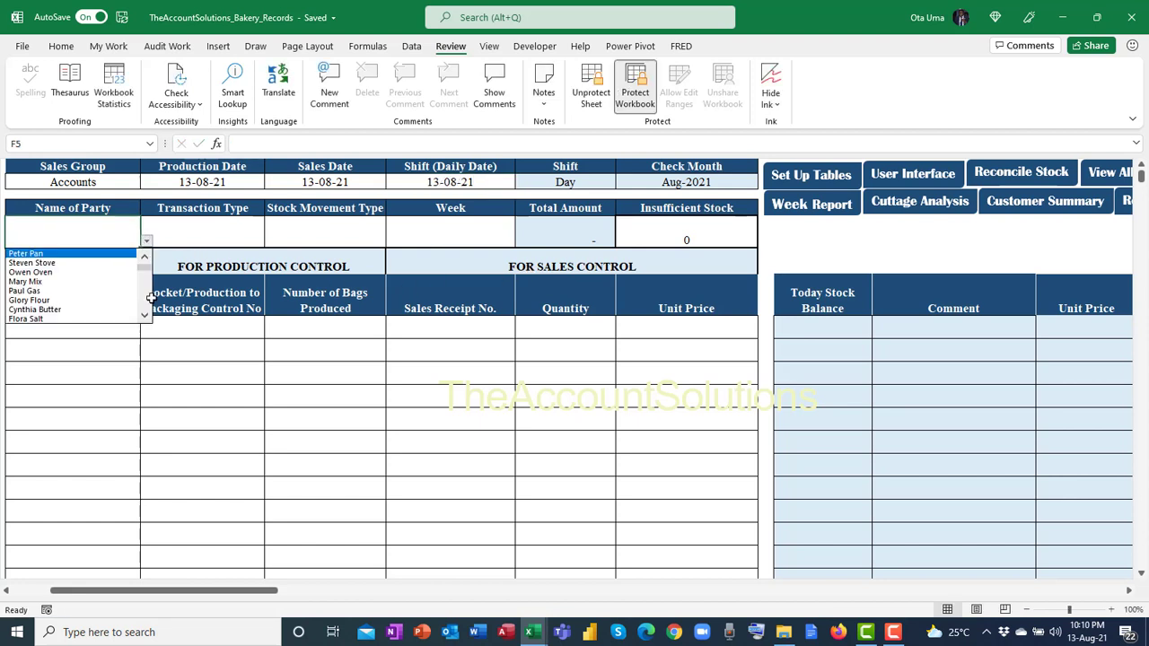
click(99, 318)
click(215, 236)
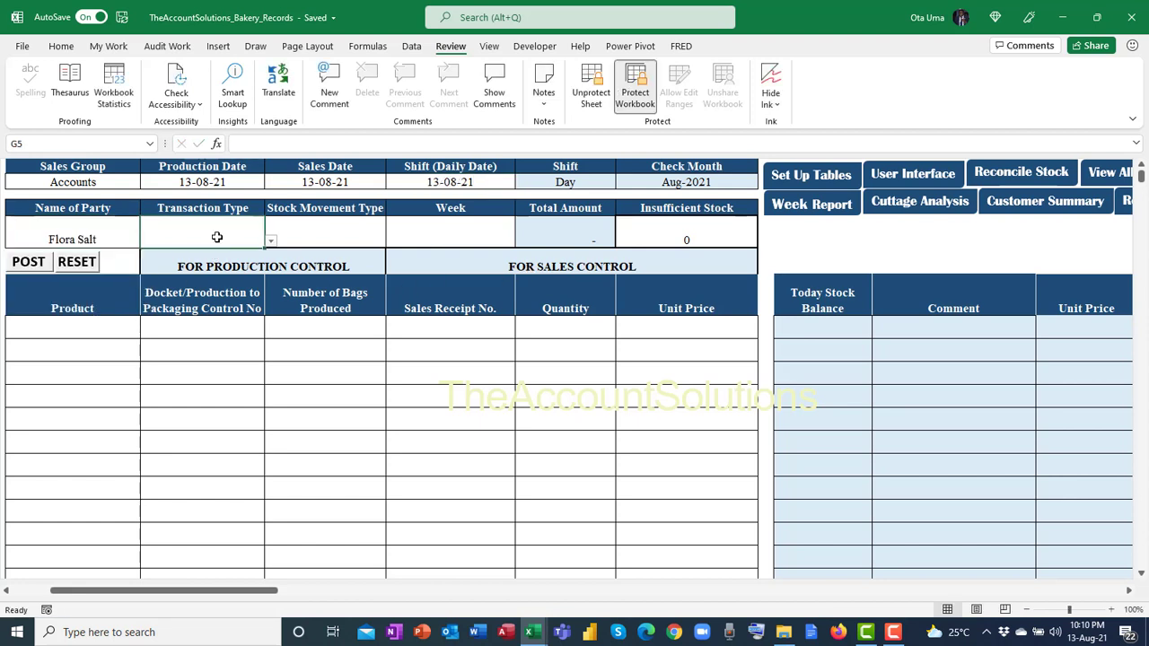
click(271, 242)
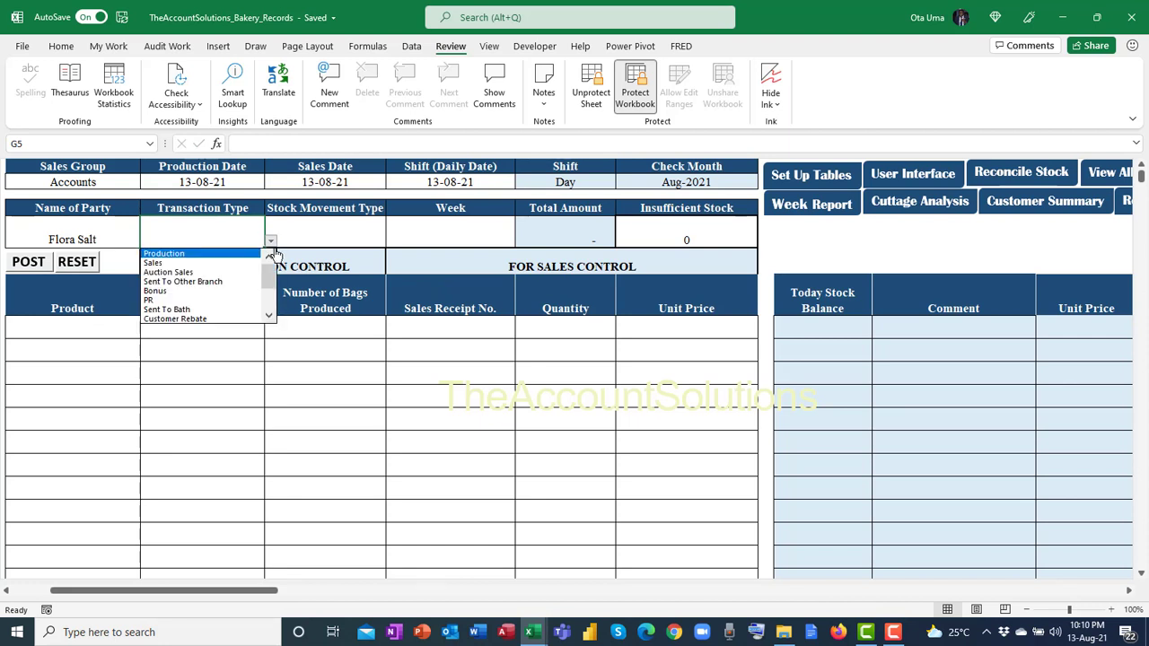
click(269, 315)
click(270, 315)
click(233, 307)
Step: Set the Stock Movement Type to Product In and the Week to Aug-21/Week 2
click(320, 240)
click(392, 241)
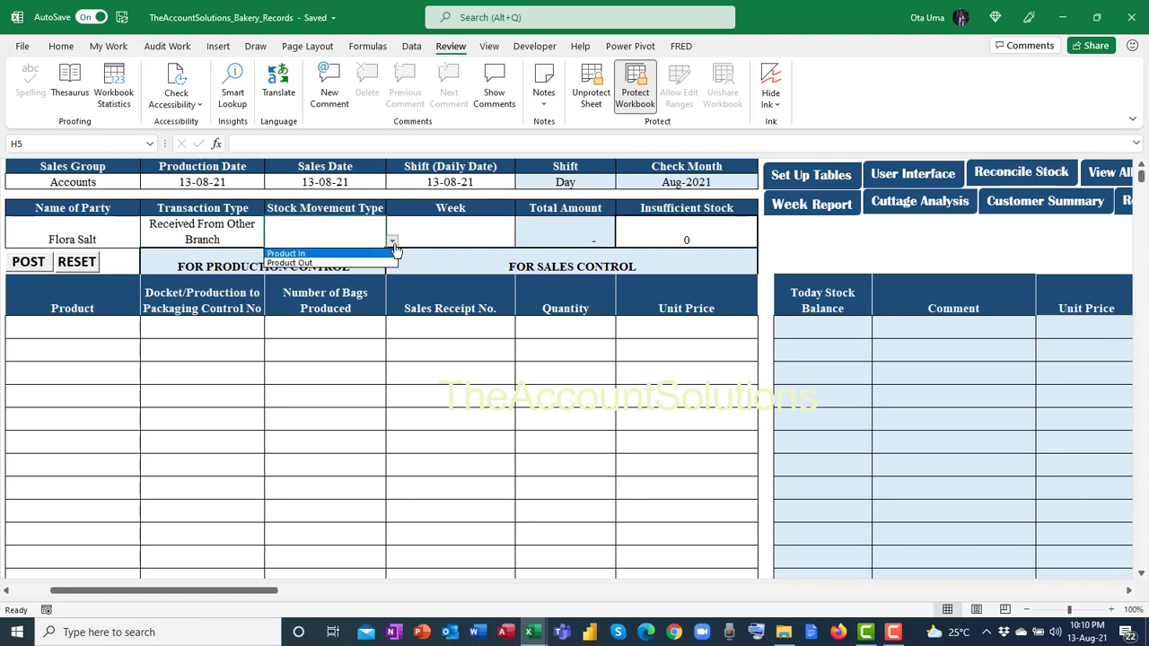
click(335, 256)
click(488, 231)
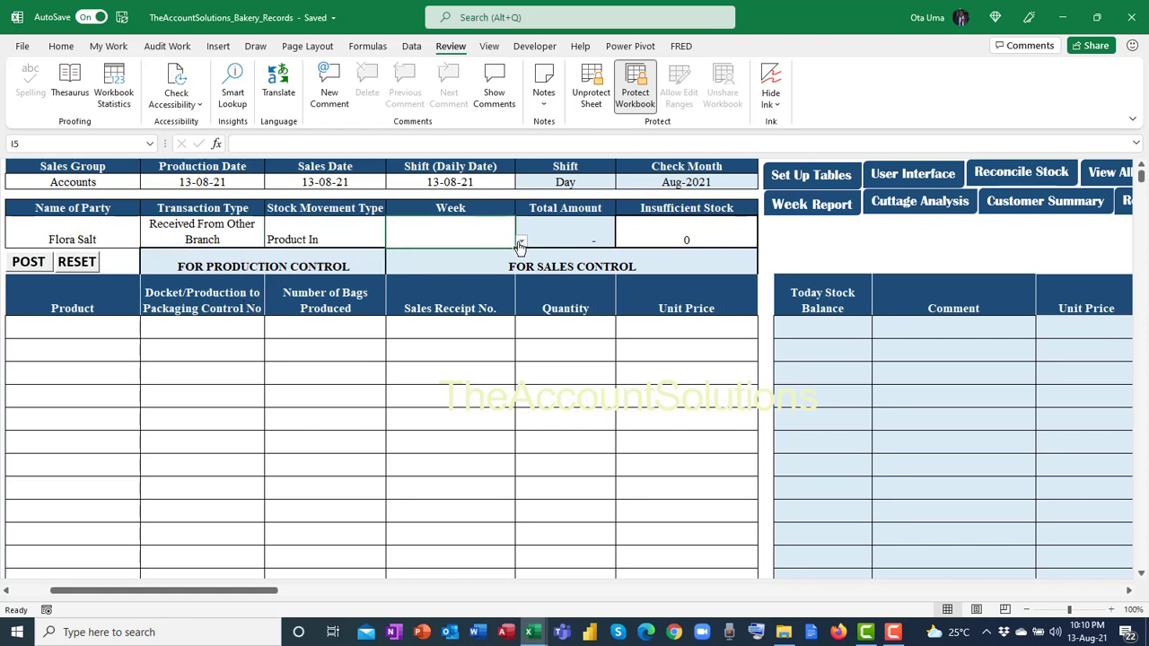
click(520, 243)
scroll(519, 314, down, 10)
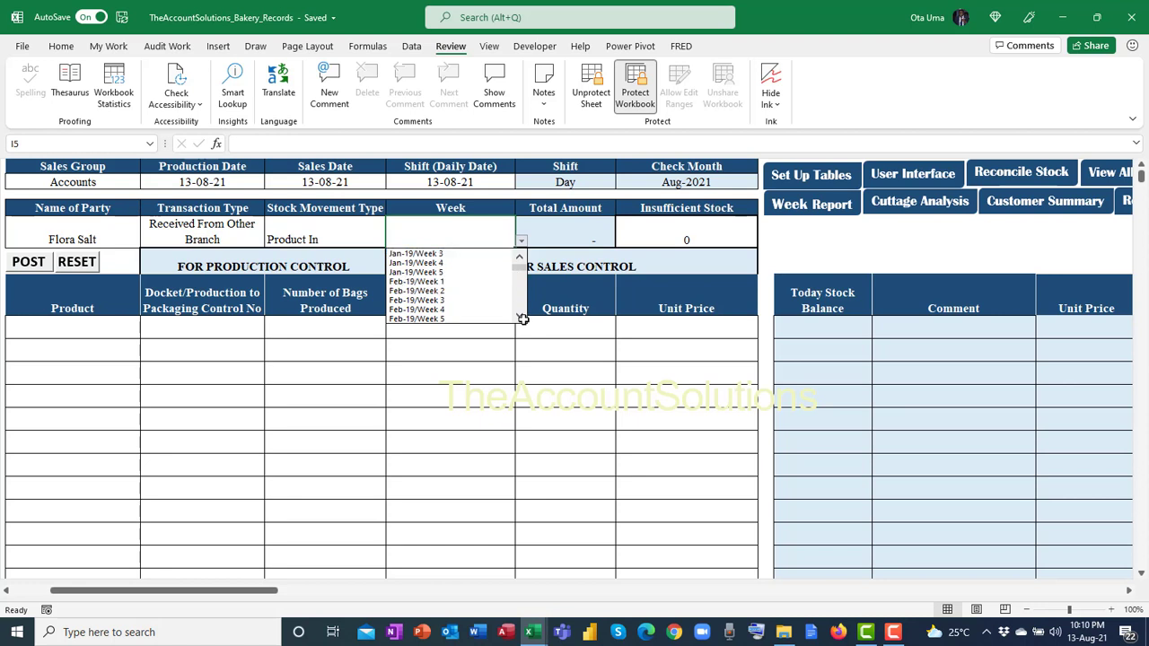
click(467, 283)
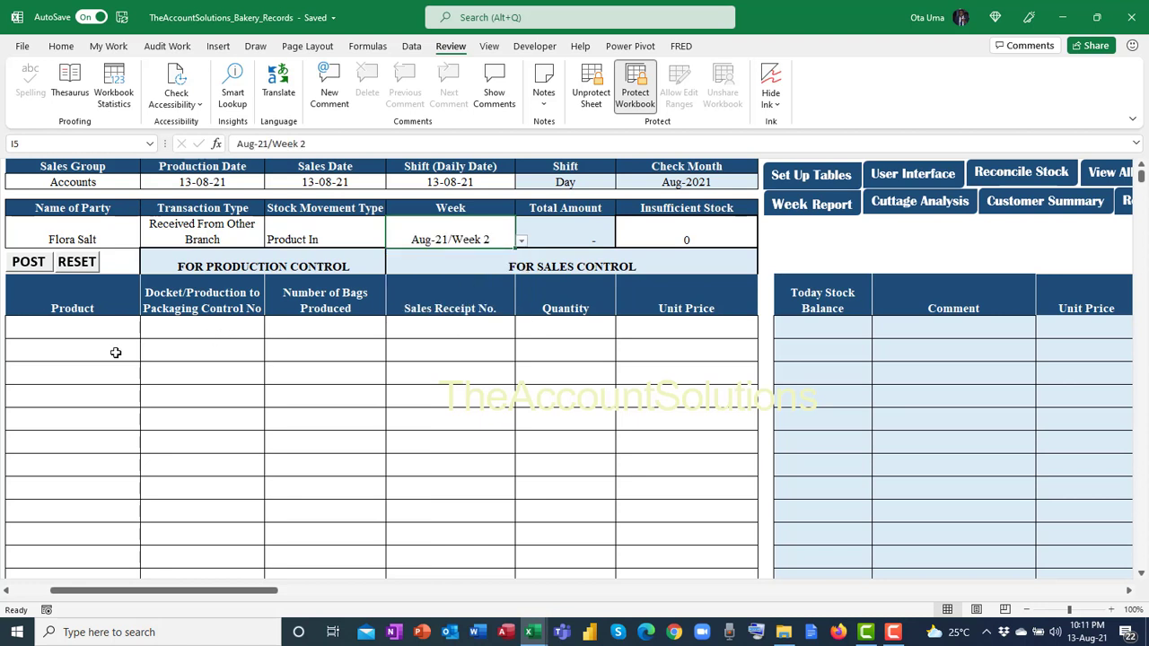
Step: Choose EW Honey and EW Rolls as the products in the first two rows of the entry table
click(107, 325)
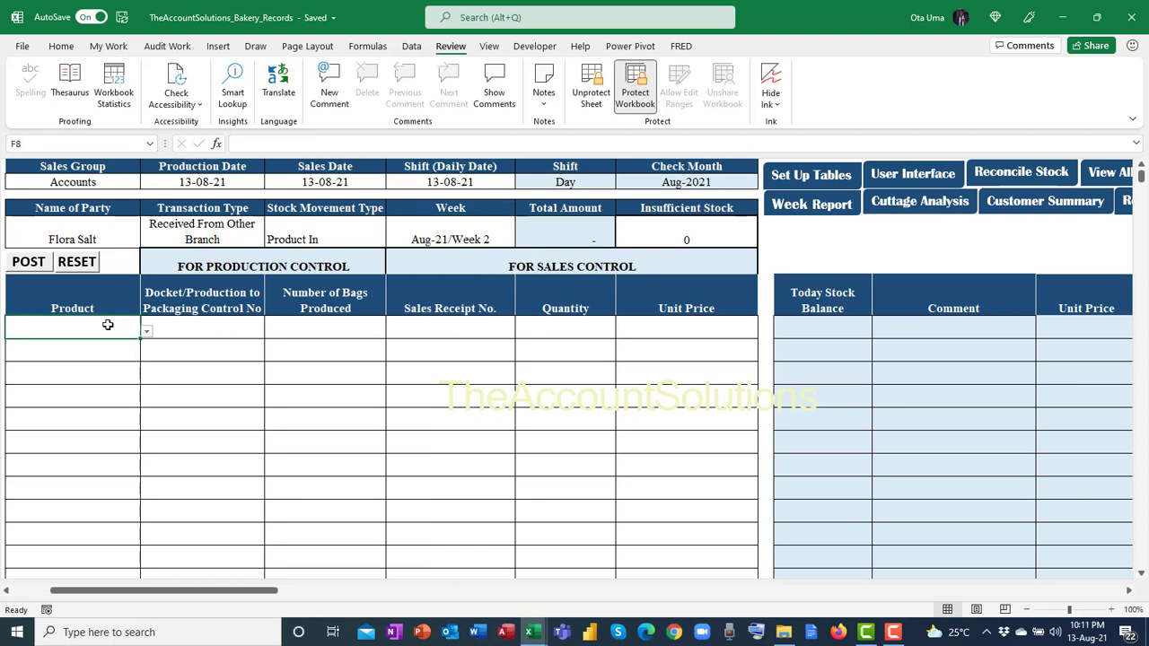
click(146, 332)
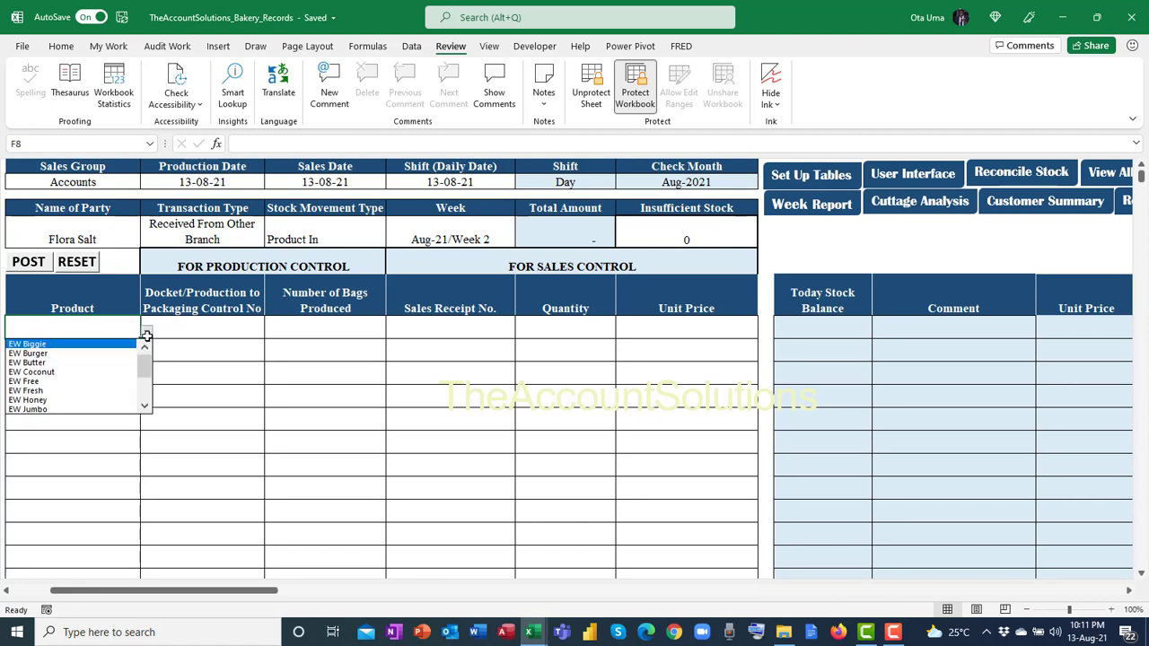
click(122, 399)
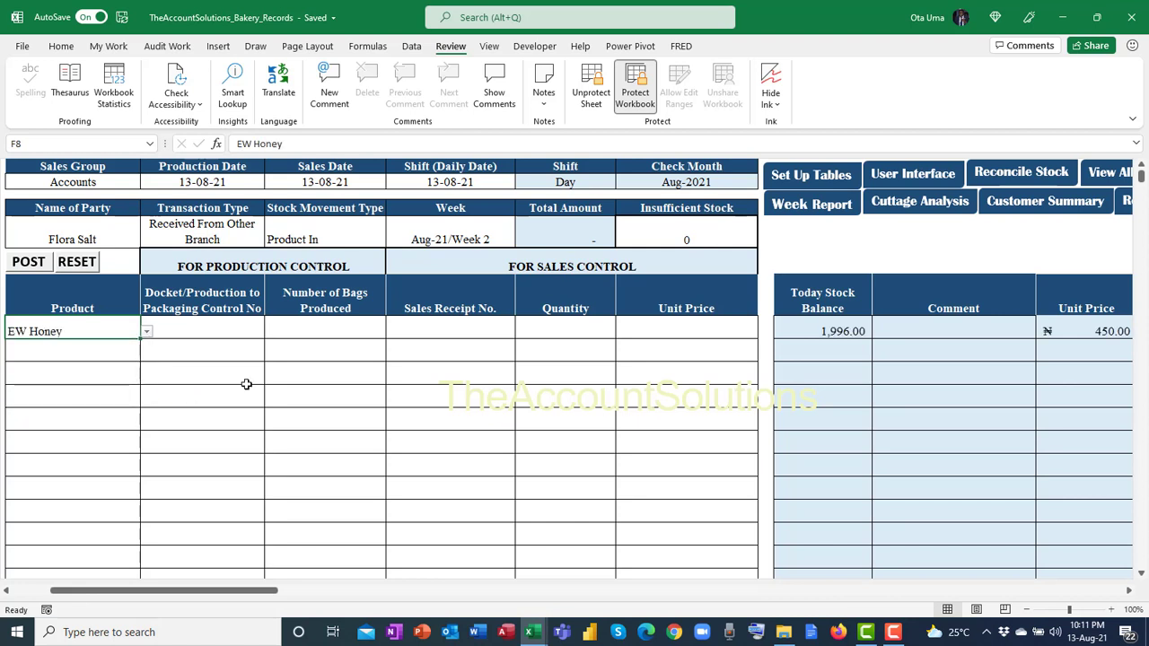
click(119, 351)
click(145, 355)
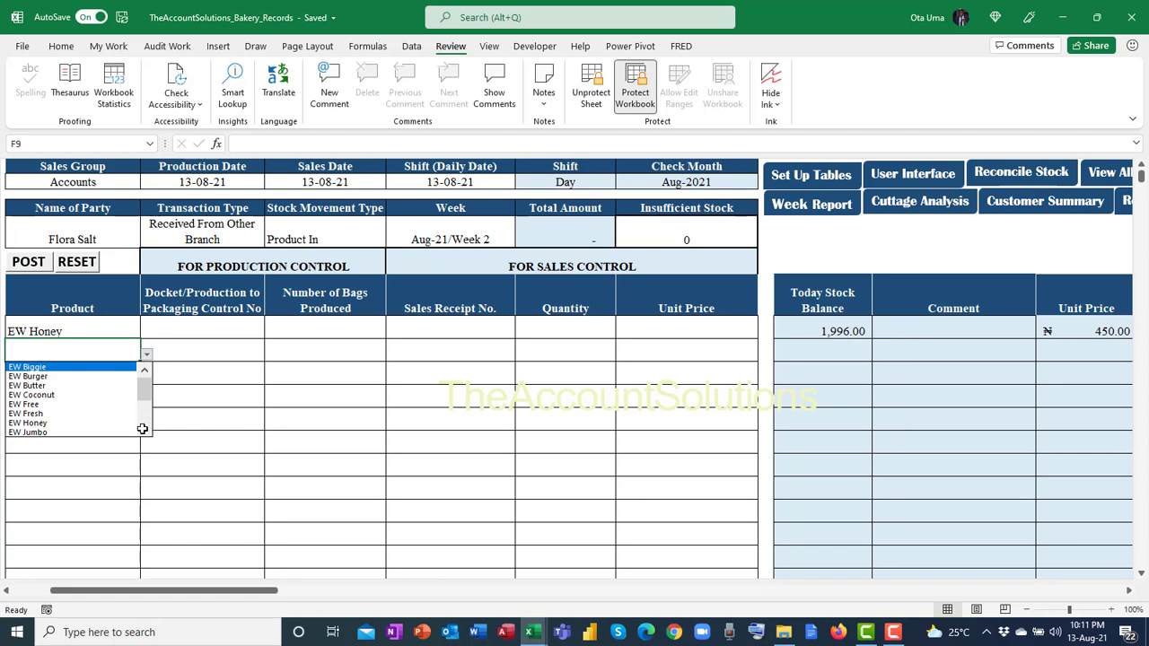
scroll(142, 429, down, 2)
click(111, 432)
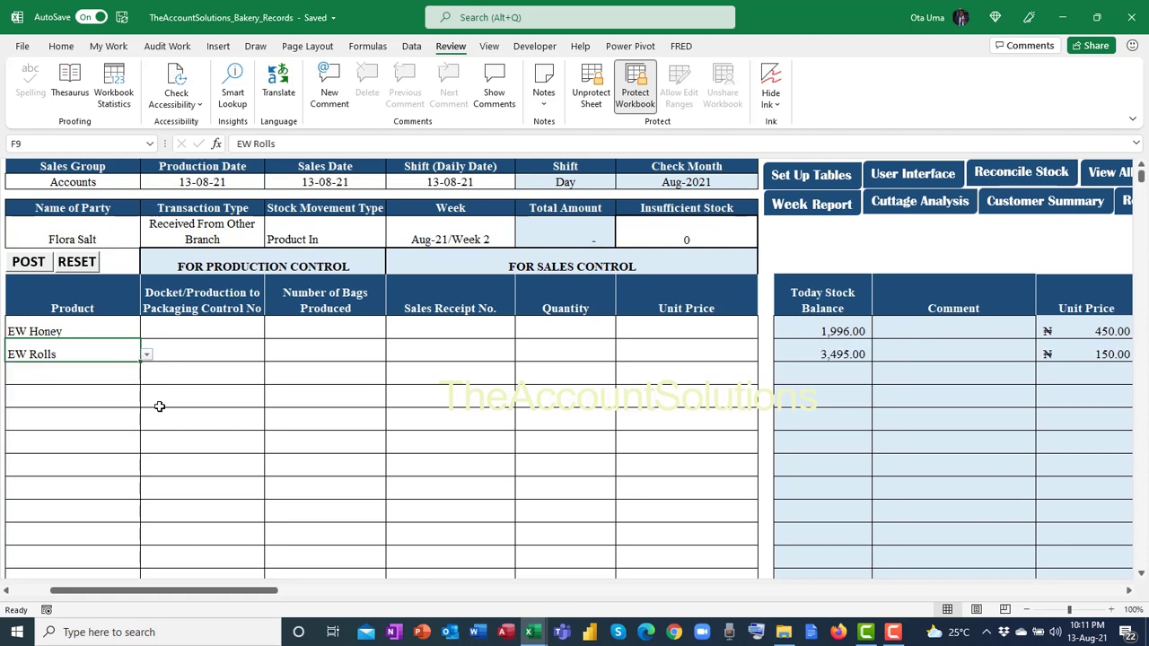
click(236, 354)
double_click(238, 354)
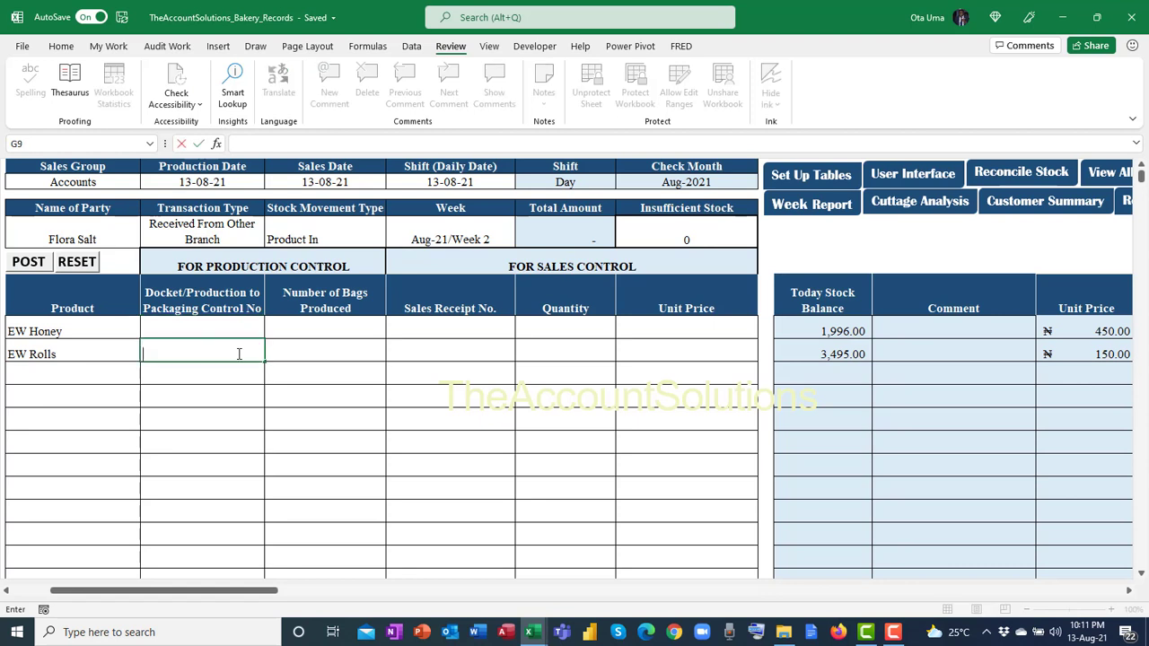
click(254, 403)
Step: Enter quantities of 500 for EW Honey and 1,000 for EW Rolls
click(555, 325)
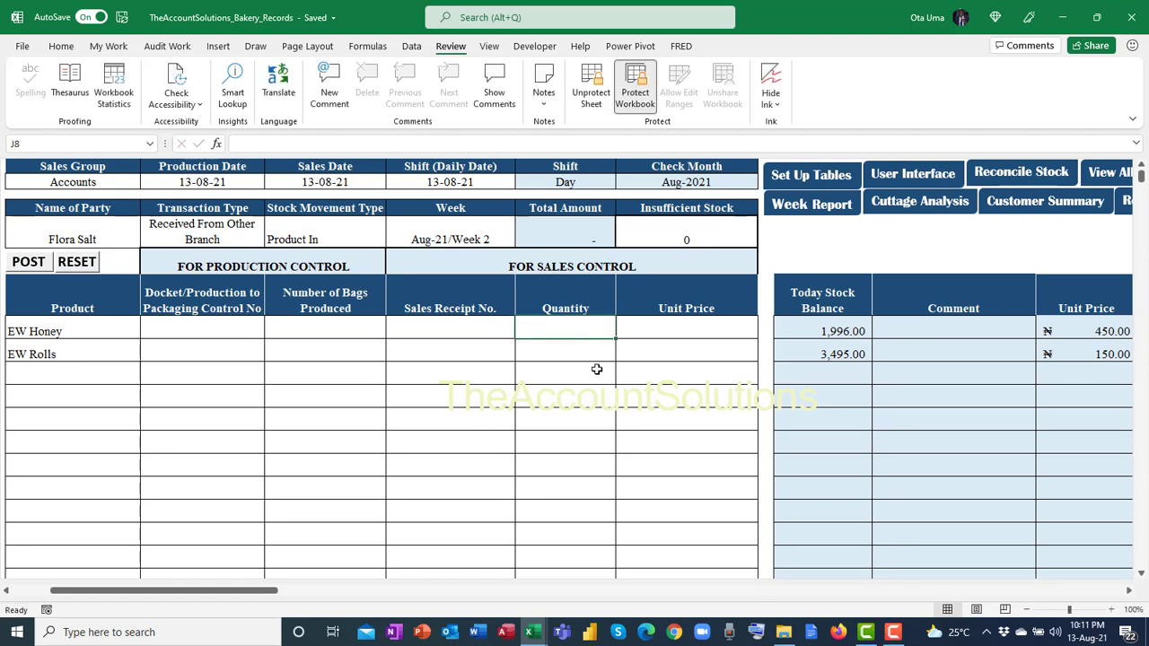
text(5)
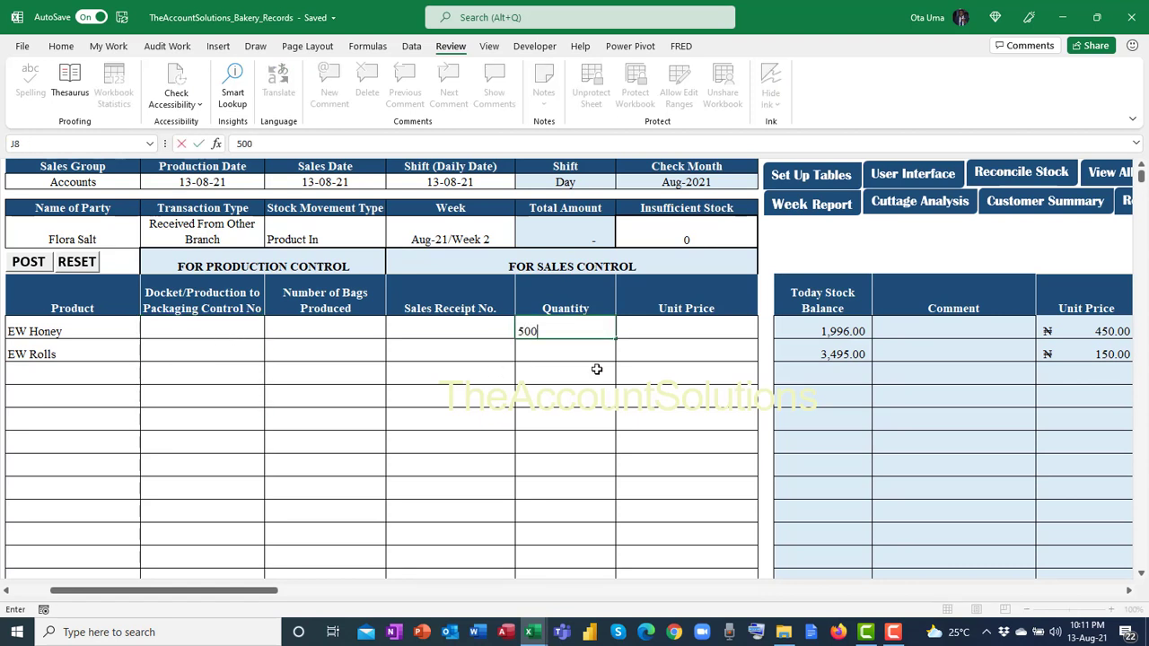
text(00)
key(Return)
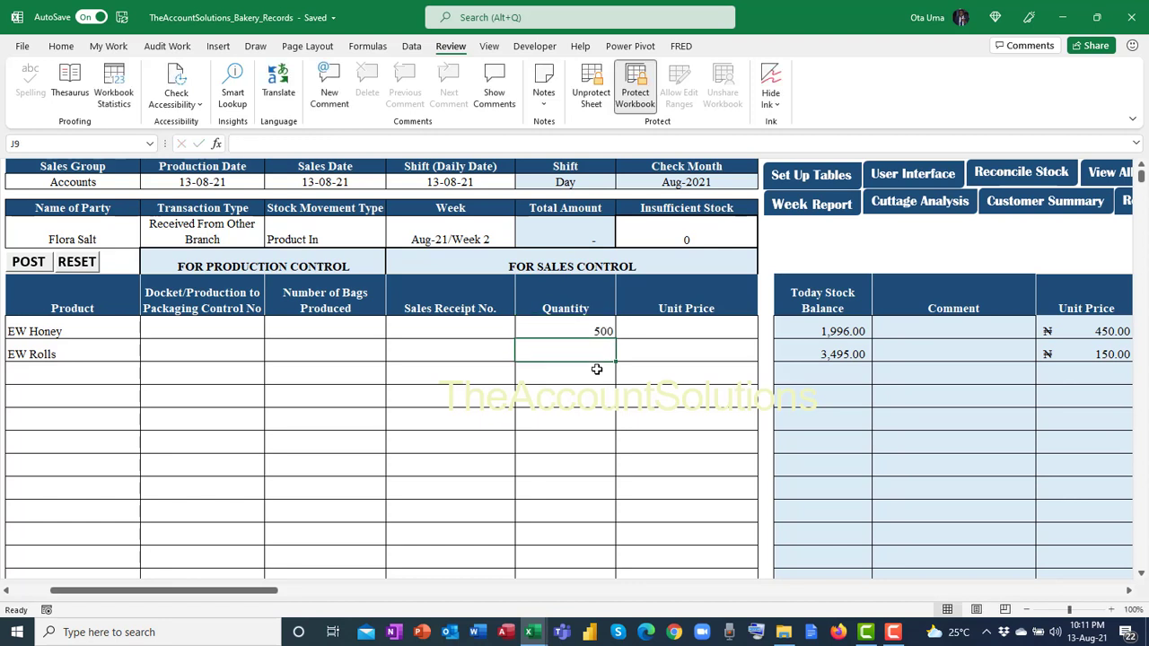
text(1,)
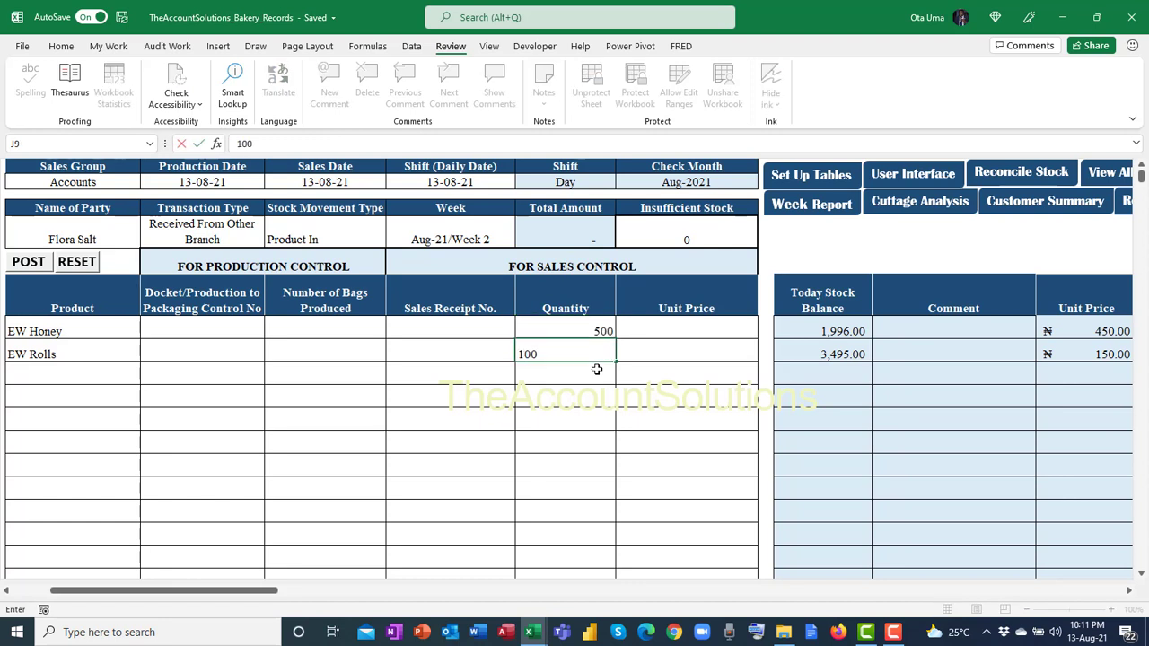
text(000)
click(589, 412)
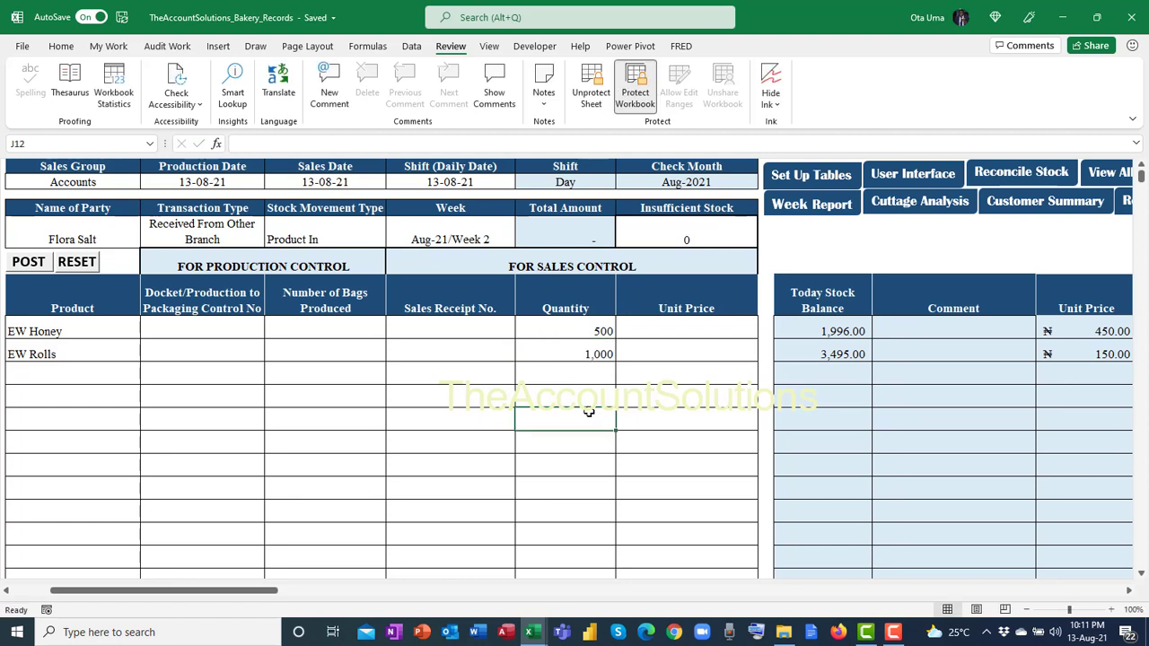
Step: Post the completed stock entry to the records
click(39, 260)
click(616, 374)
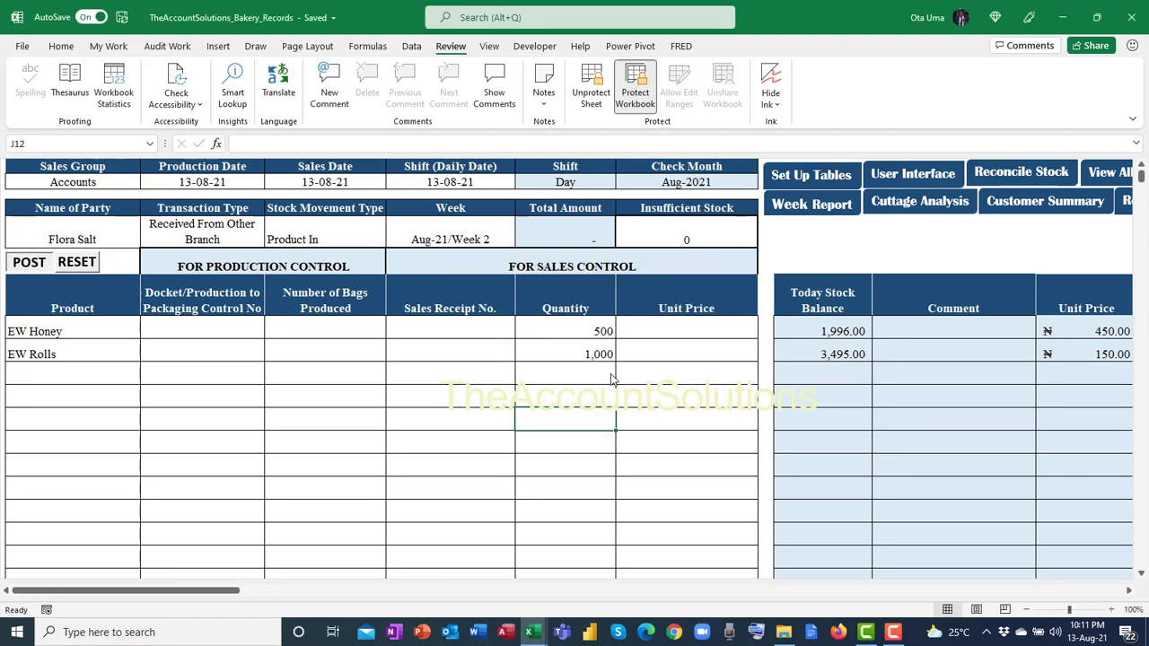
click(610, 361)
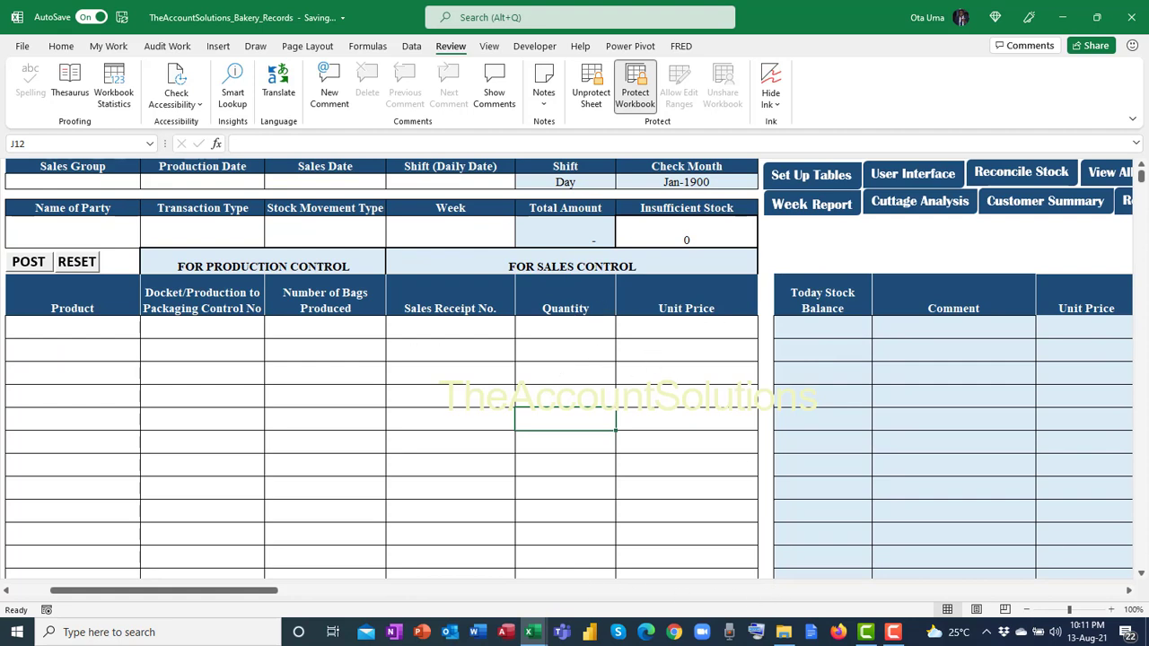
Step: Return to the dashboard and set its report date to 13/8/21 to check the daily product quantities
click(1128, 592)
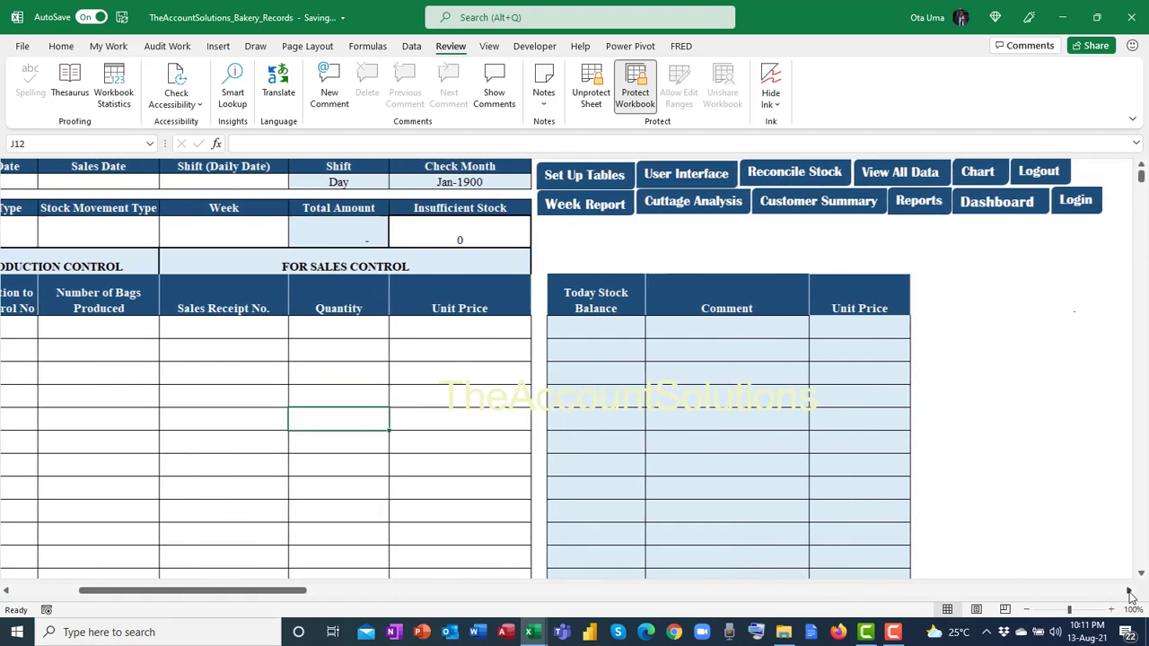
click(835, 202)
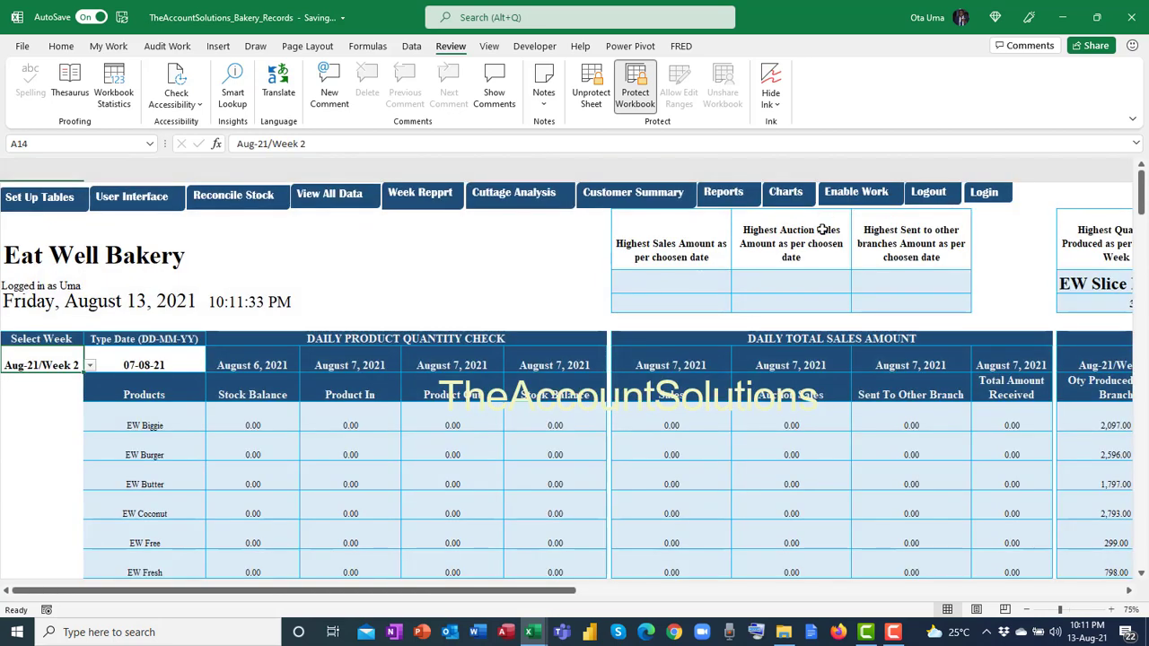
click(160, 361)
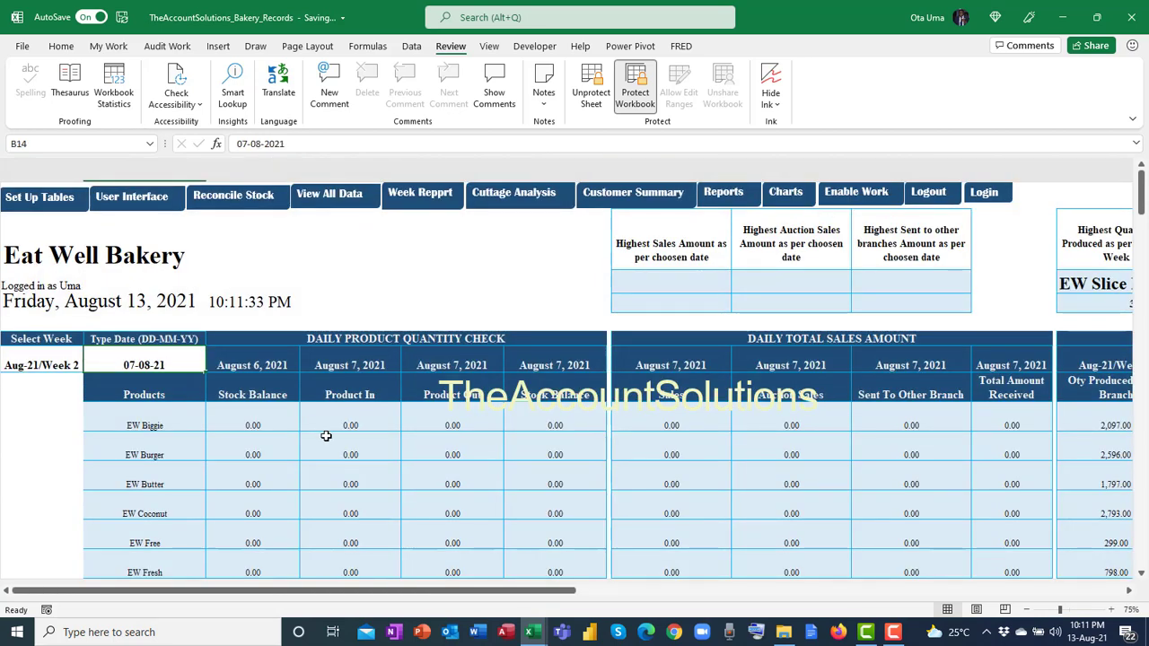
text(13/8/21)
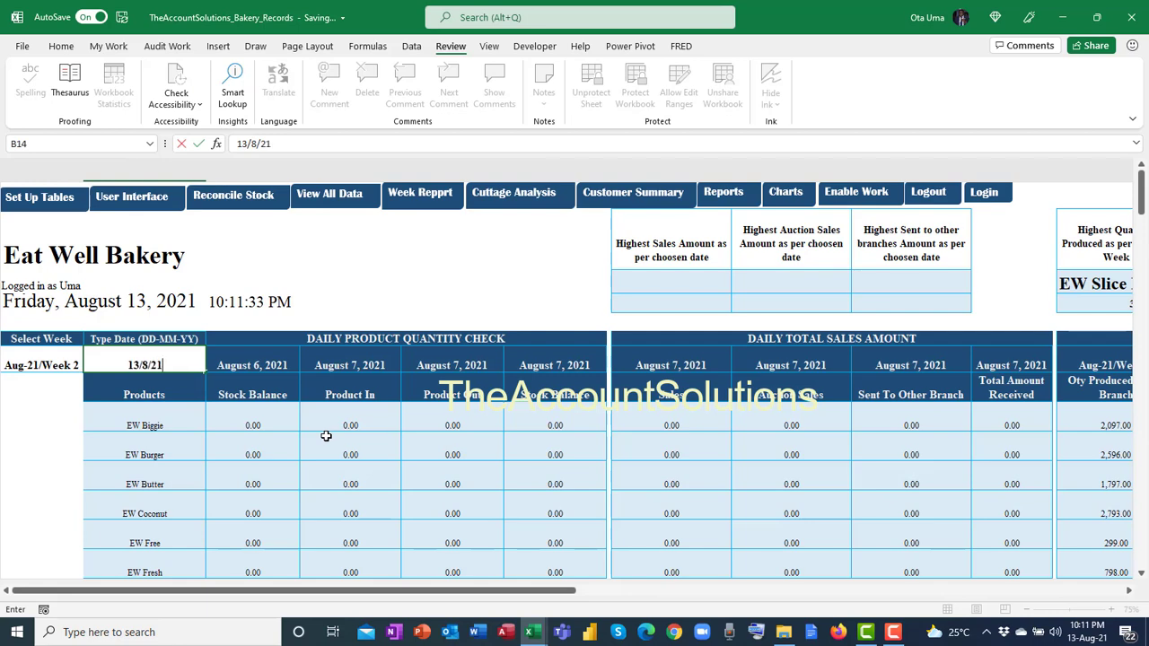
key(Return)
scroll(489, 463, down, 2)
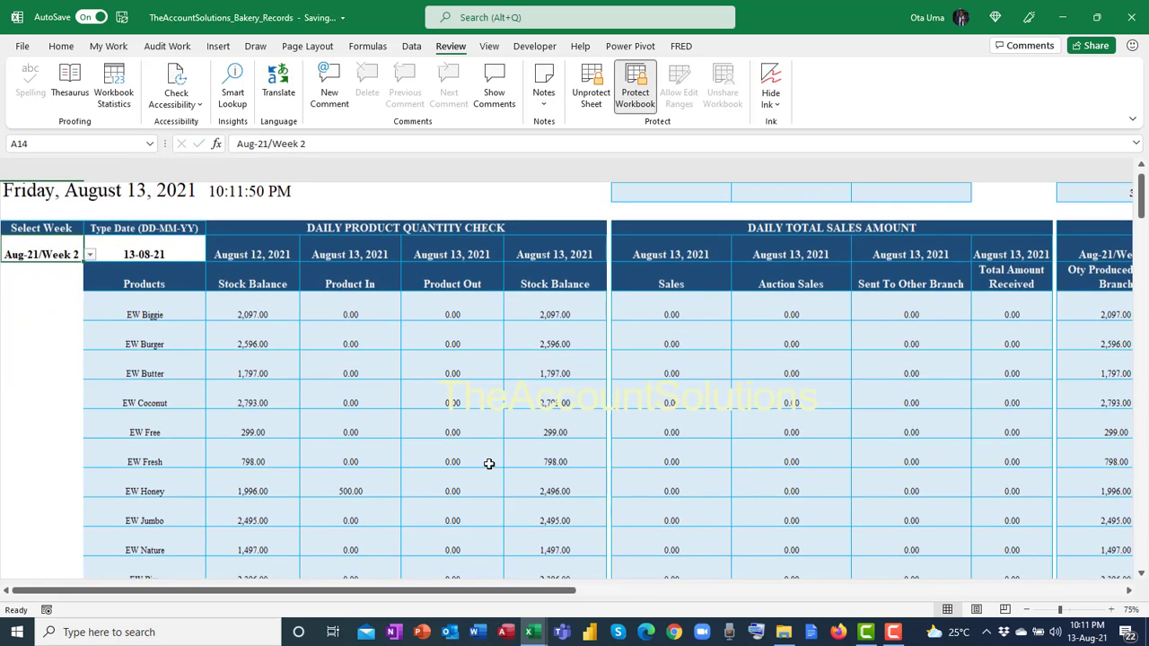
scroll(489, 463, down, 1)
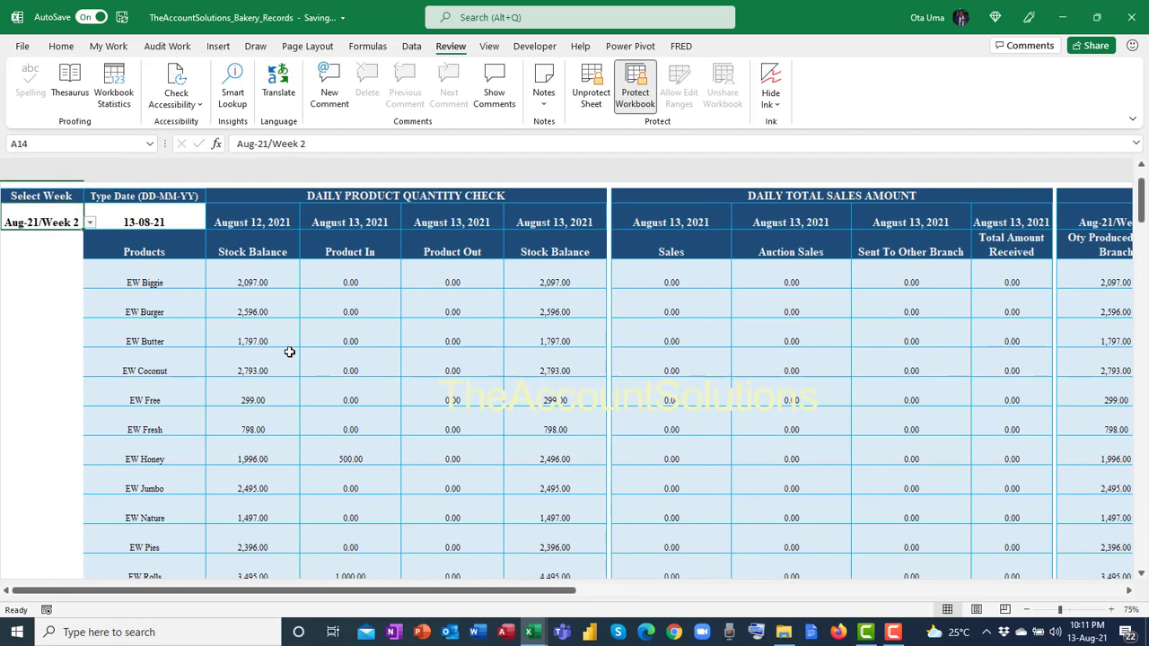
scroll(274, 321, up, 1)
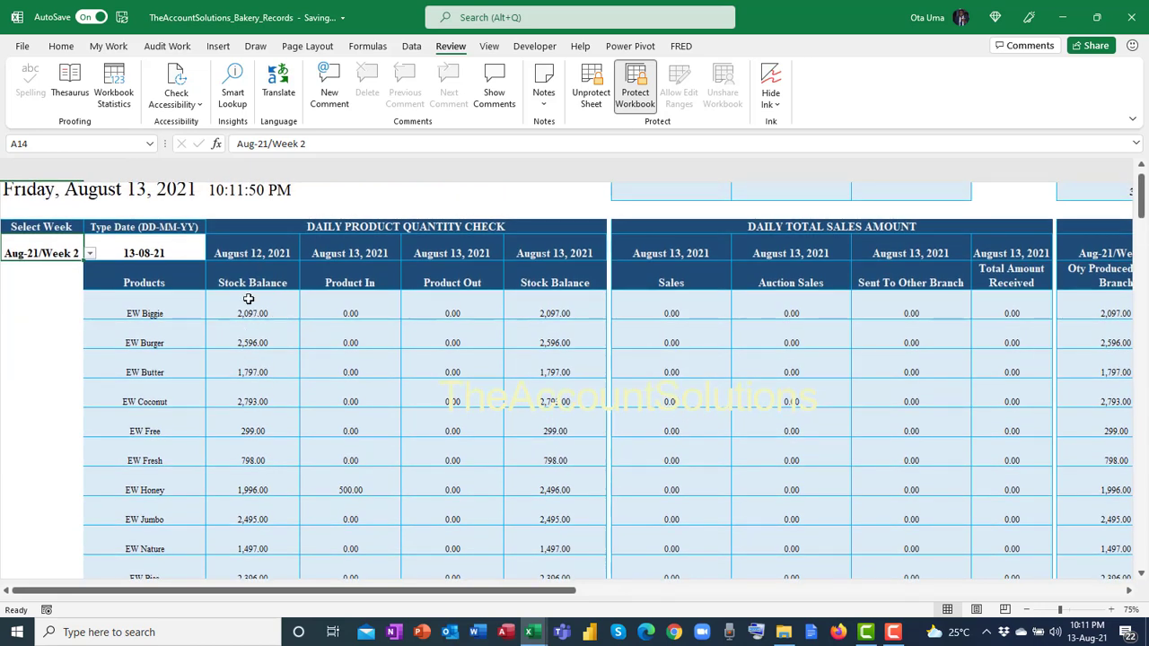
Step: Review the Product In and Stock Balance columns of the daily product quantity check, including EW Honey and EW Rolls
scroll(252, 359, down, 3)
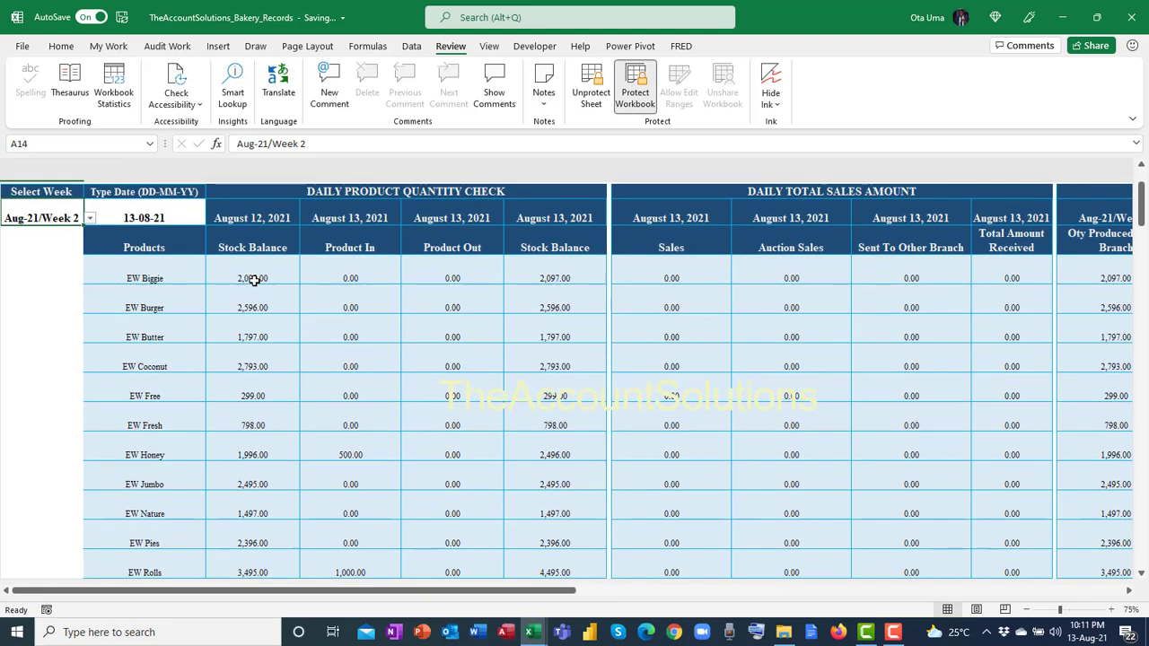
scroll(255, 400, up, 4)
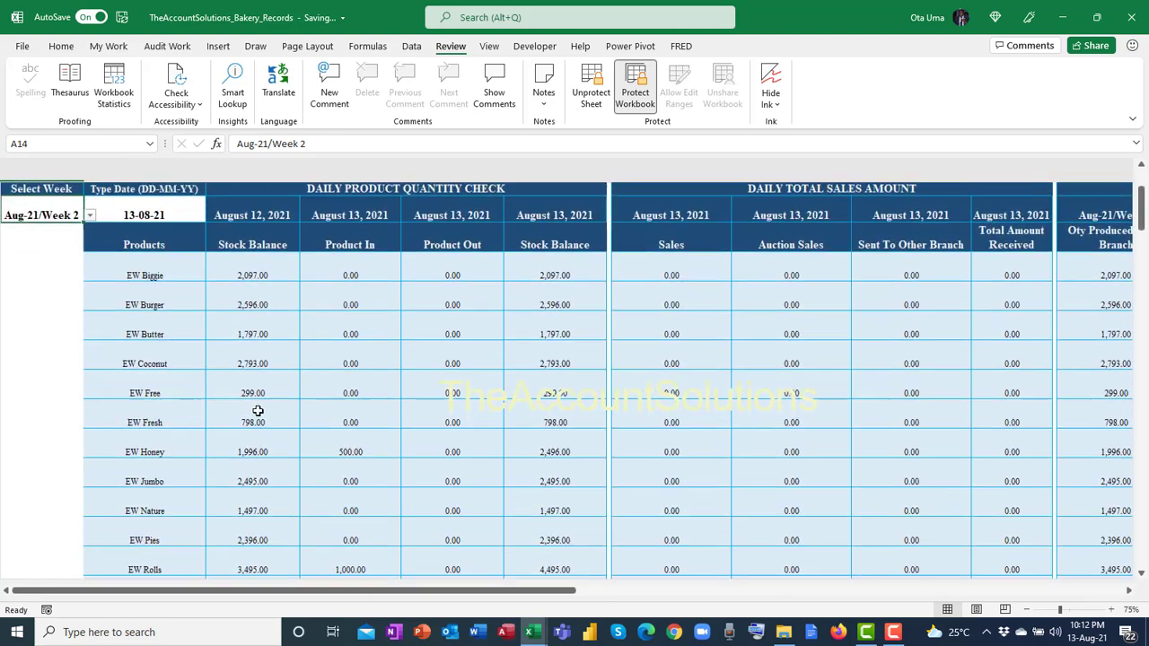
scroll(352, 267, up, 3)
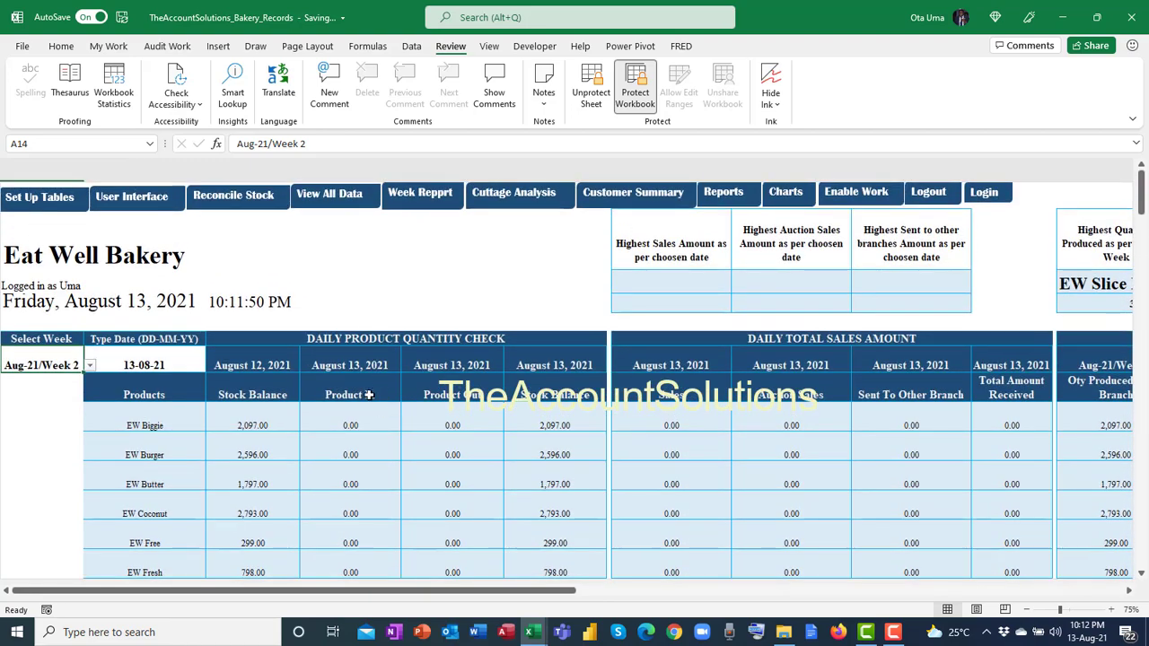
scroll(367, 390, down, 6)
scroll(394, 401, down, 1)
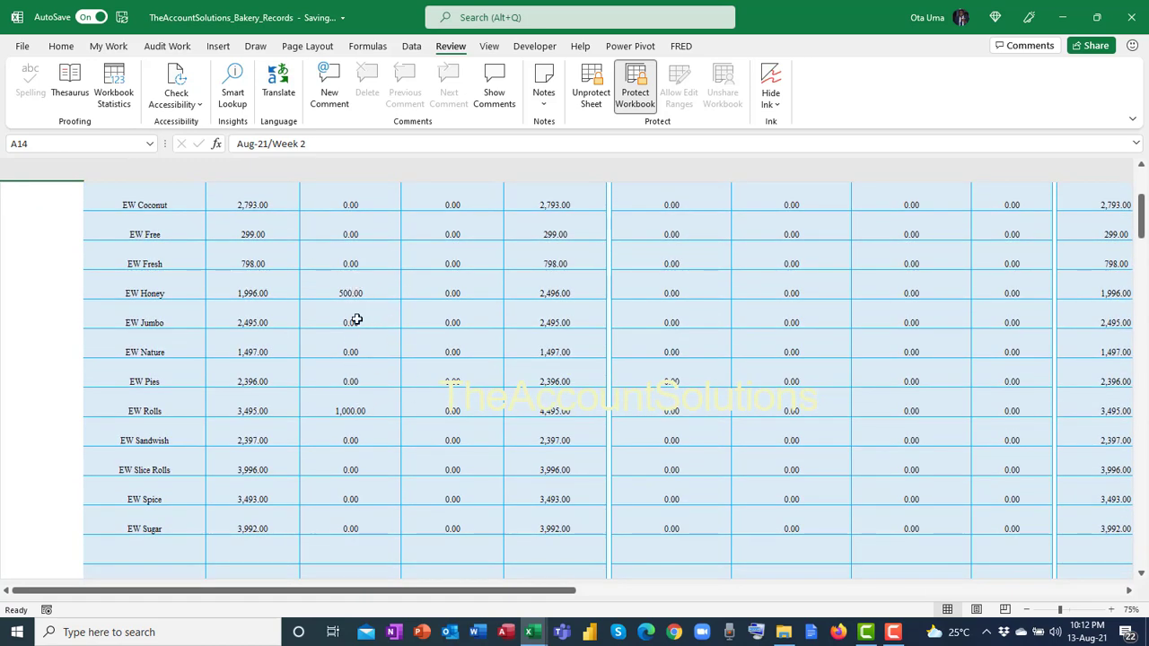
scroll(356, 320, up, 5)
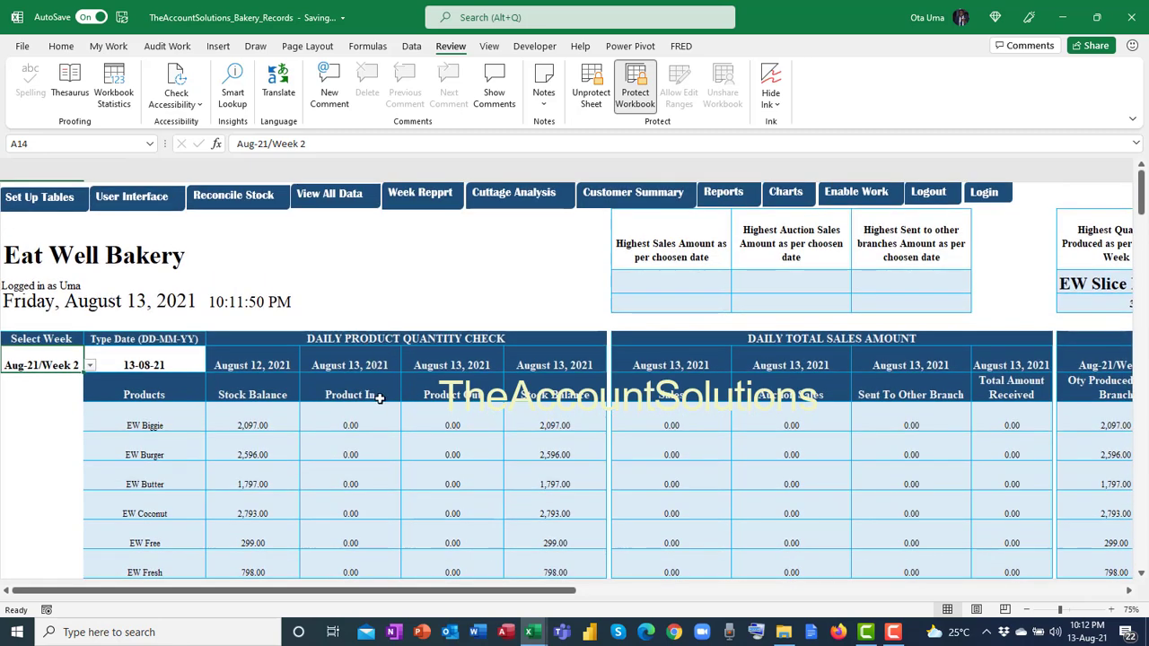
Step: Examine the weekly product quantity check and the highest quantity received from other branches for the chosen week
drag(526, 595, 653, 596)
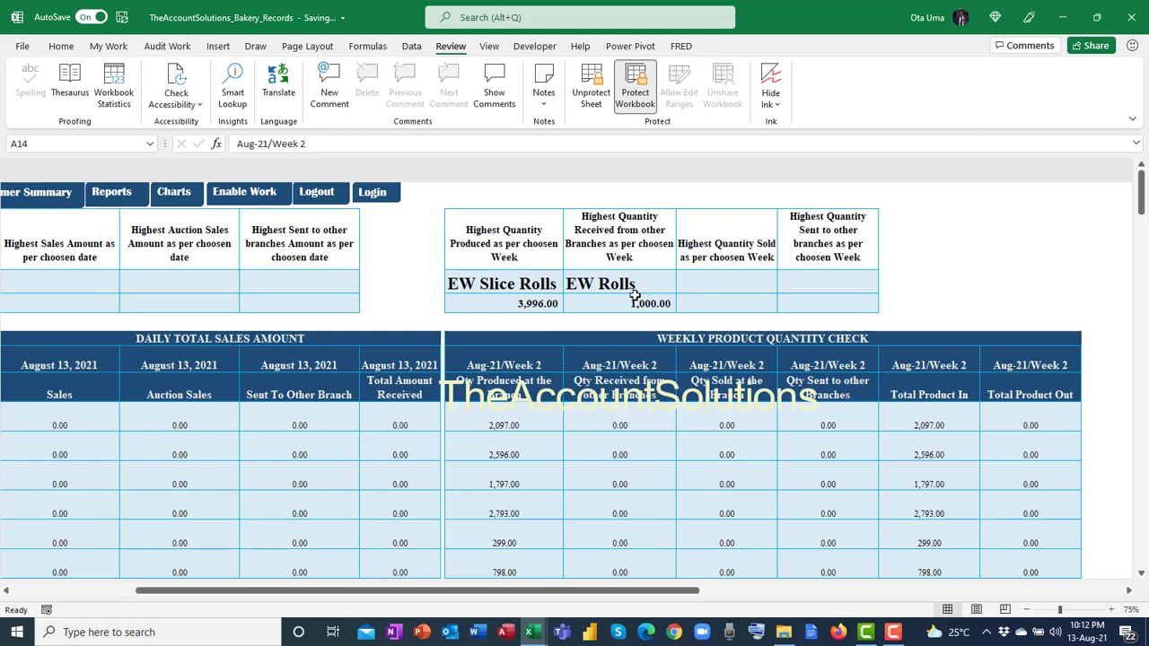
scroll(628, 368, down, 5)
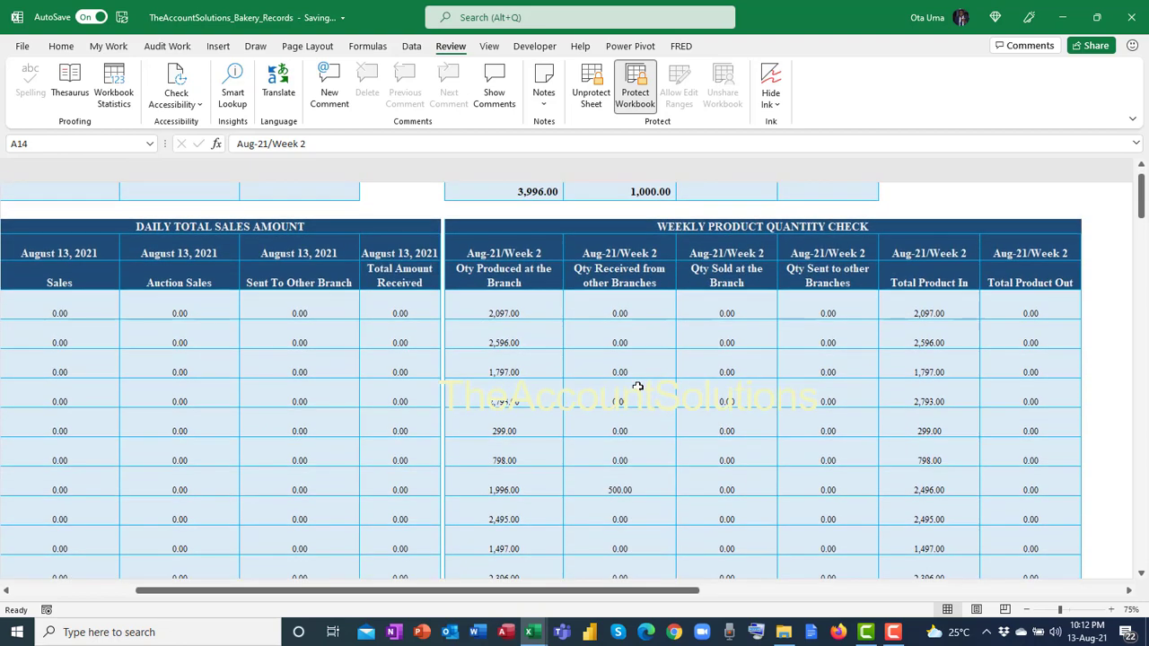
scroll(638, 387, down, 2)
scroll(638, 390, up, 10)
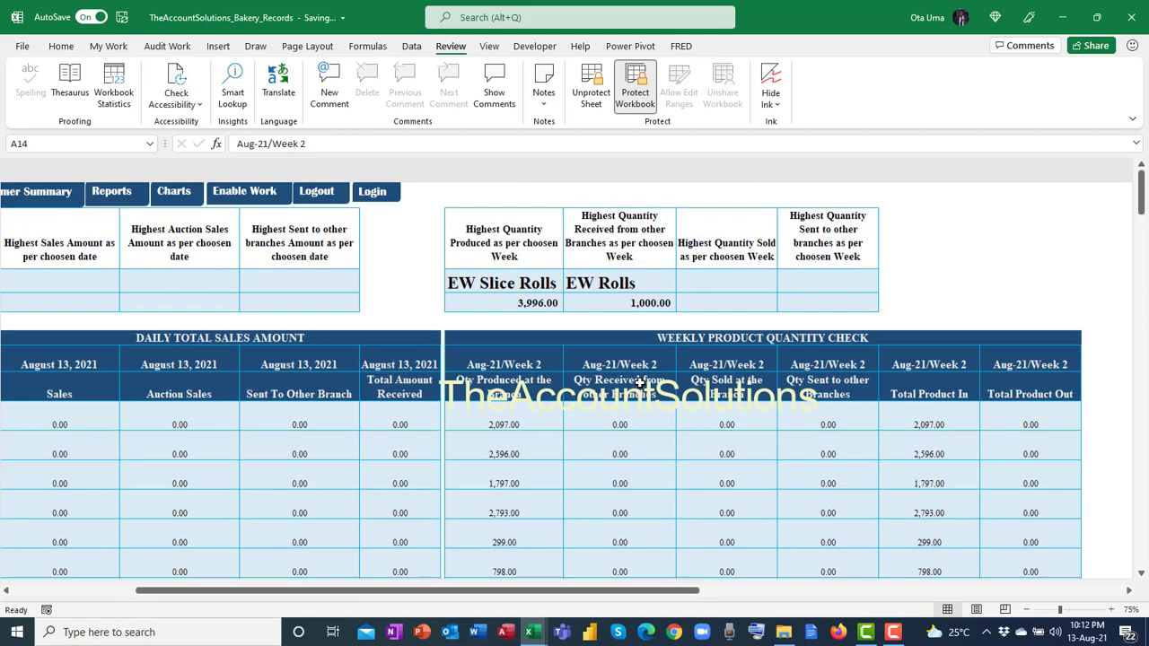
drag(649, 592, 207, 595)
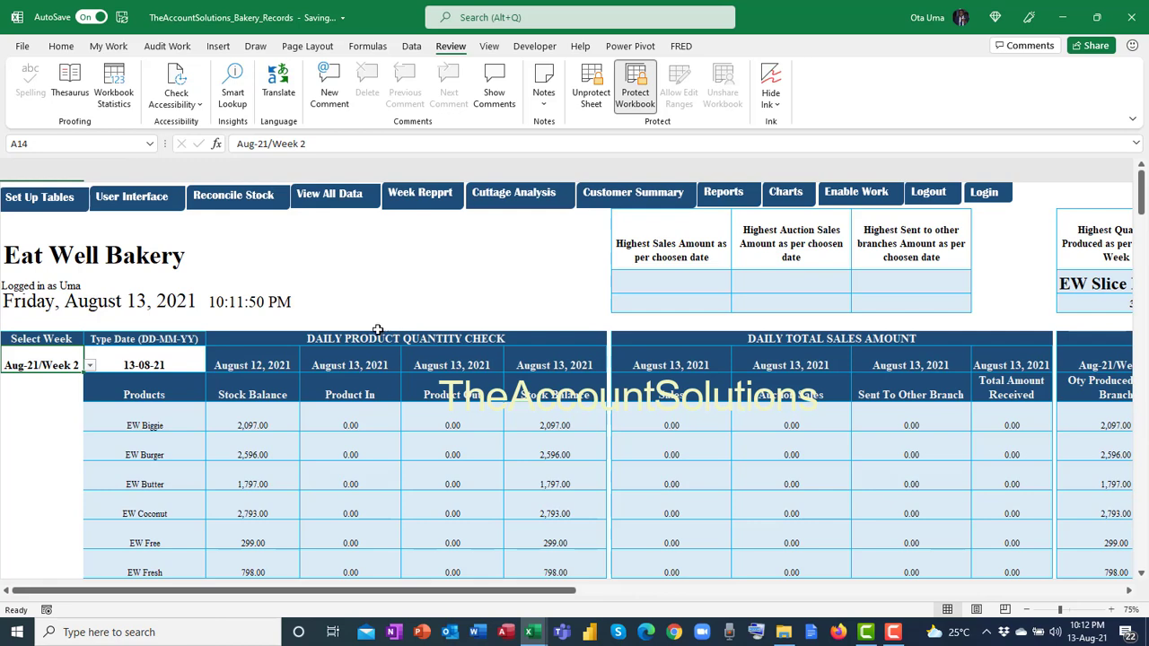
Step: Open the transaction entry form and set the sales group to Sales
click(153, 206)
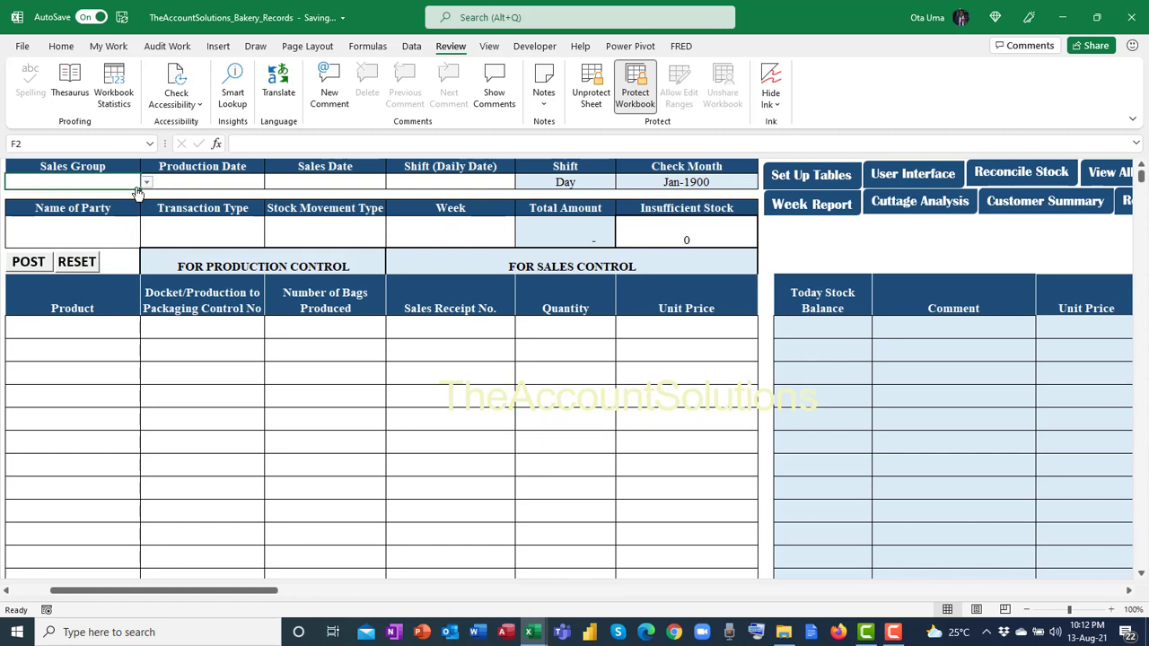
click(146, 182)
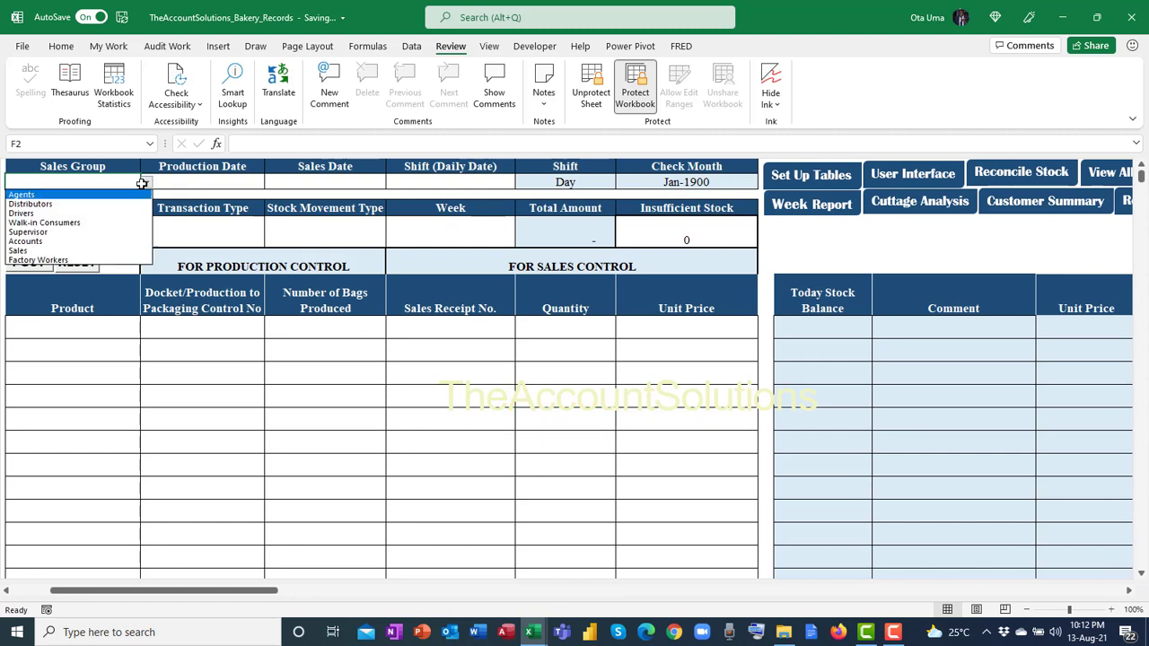
click(134, 250)
Step: Enter 12/8/21 as both the production date and the sales date
click(226, 183)
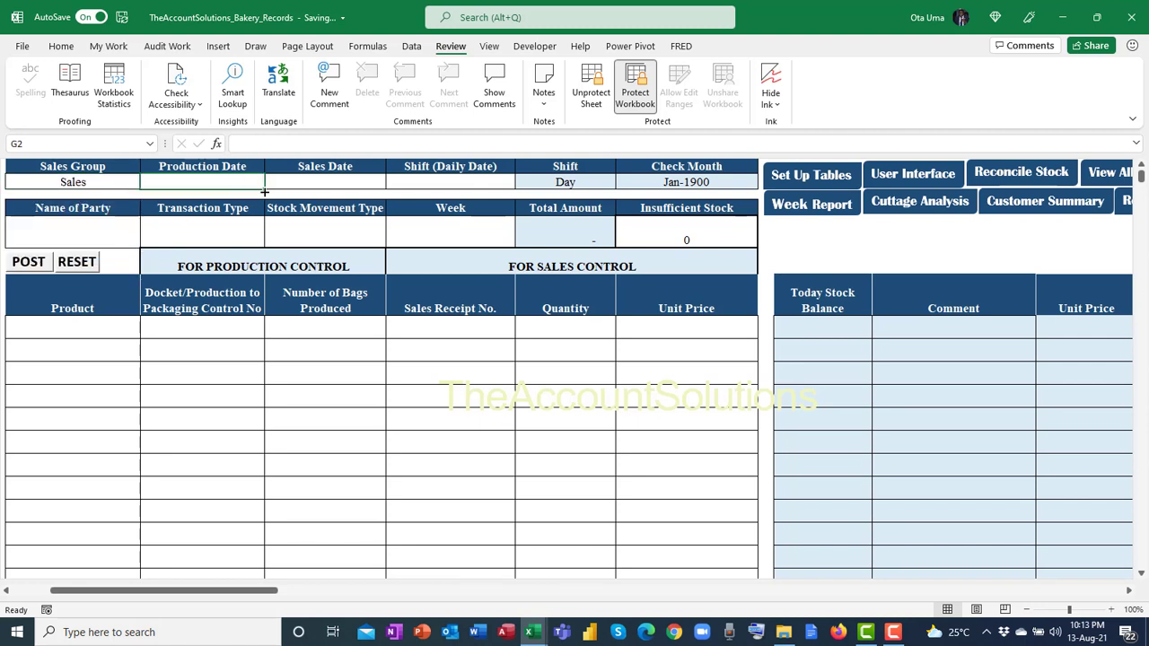
text(1)
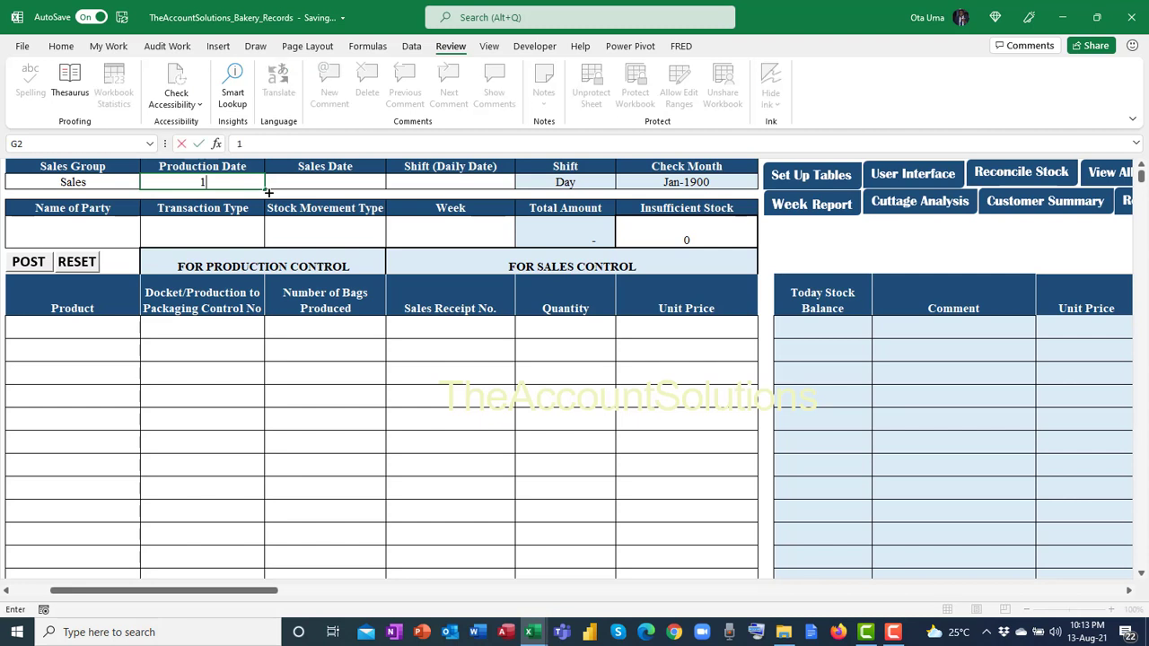
text(2/8/21)
click(339, 178)
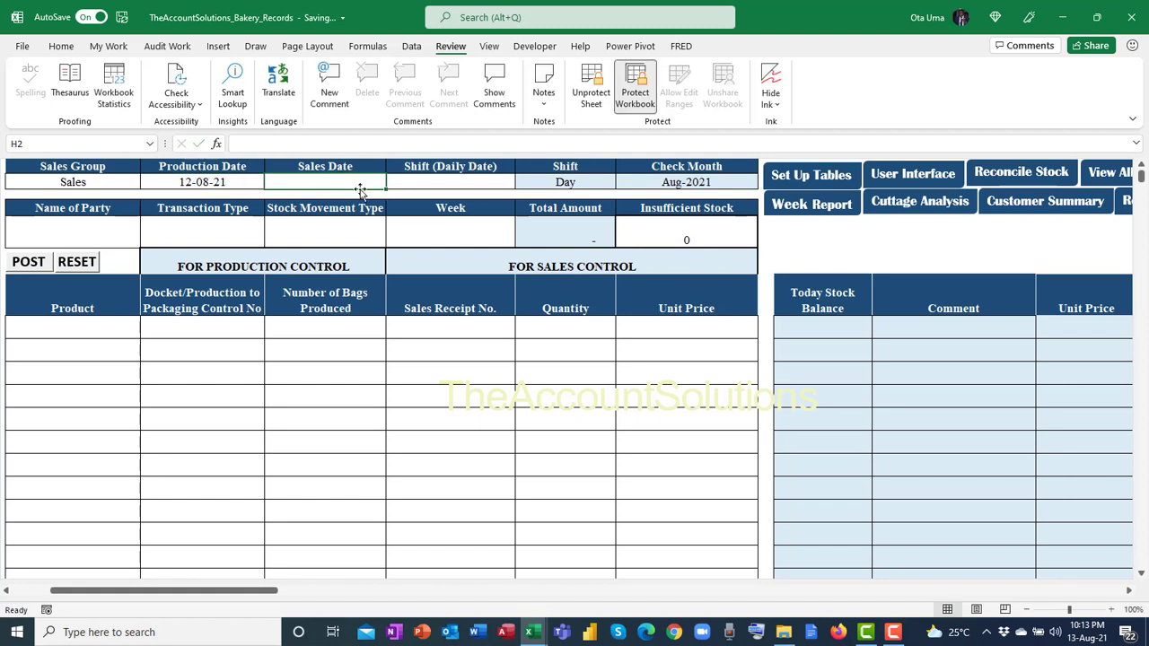
text(12)
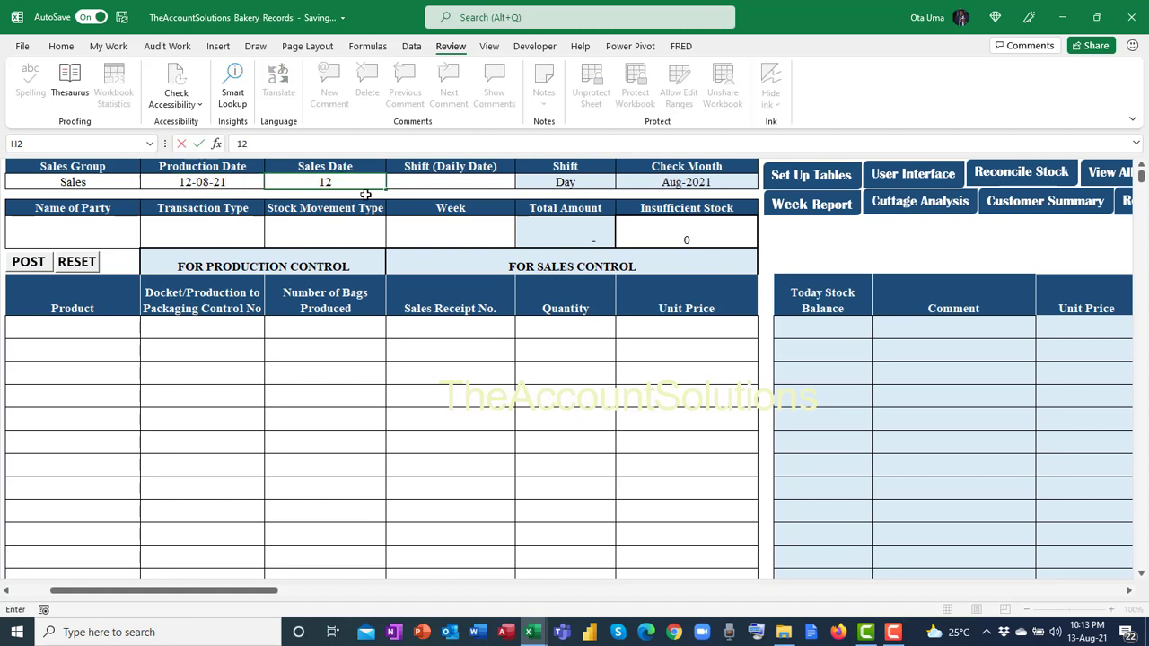
text(/8/21)
Step: Enter 12/13/08/21 as the shift's daily date for the night shift
click(487, 185)
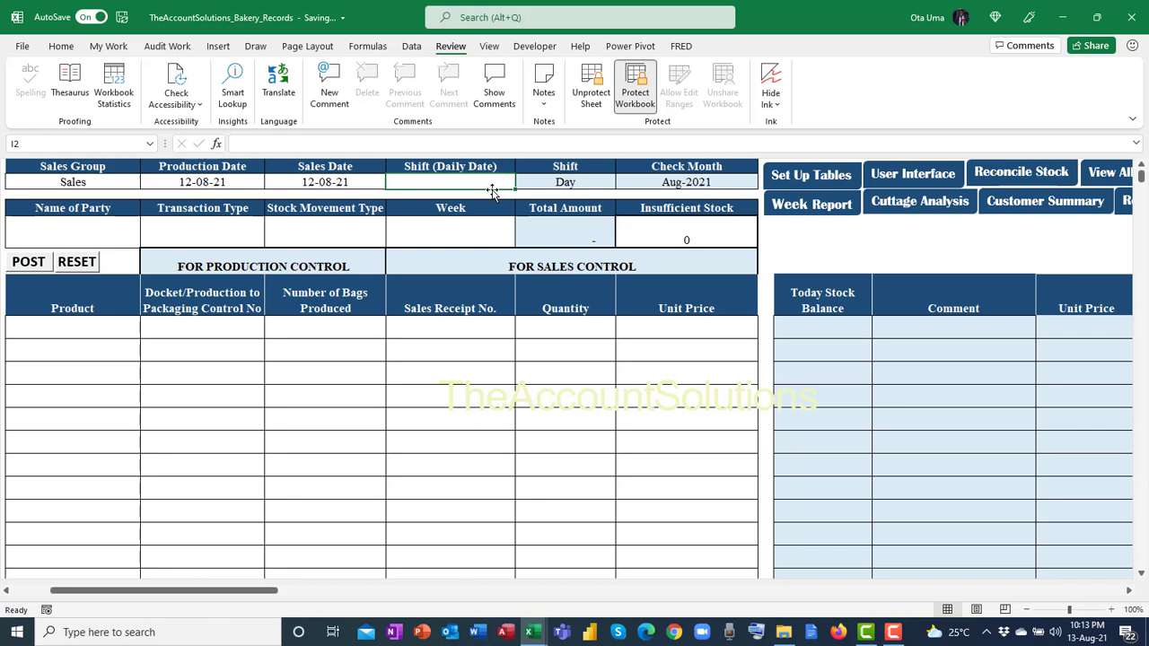
text(12/13/21)
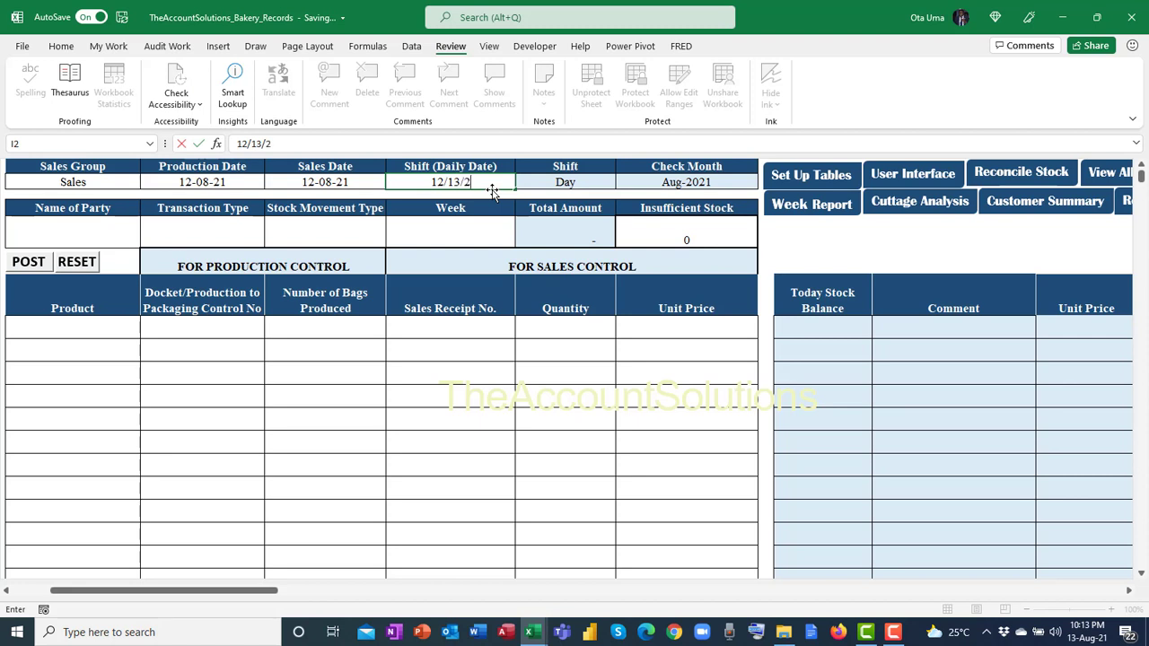
key(BackSpace)
key(BackSpace)
text(8/21)
click(536, 399)
Step: Choose the name of the party and set the transaction type to Sent To Other Branch
click(108, 239)
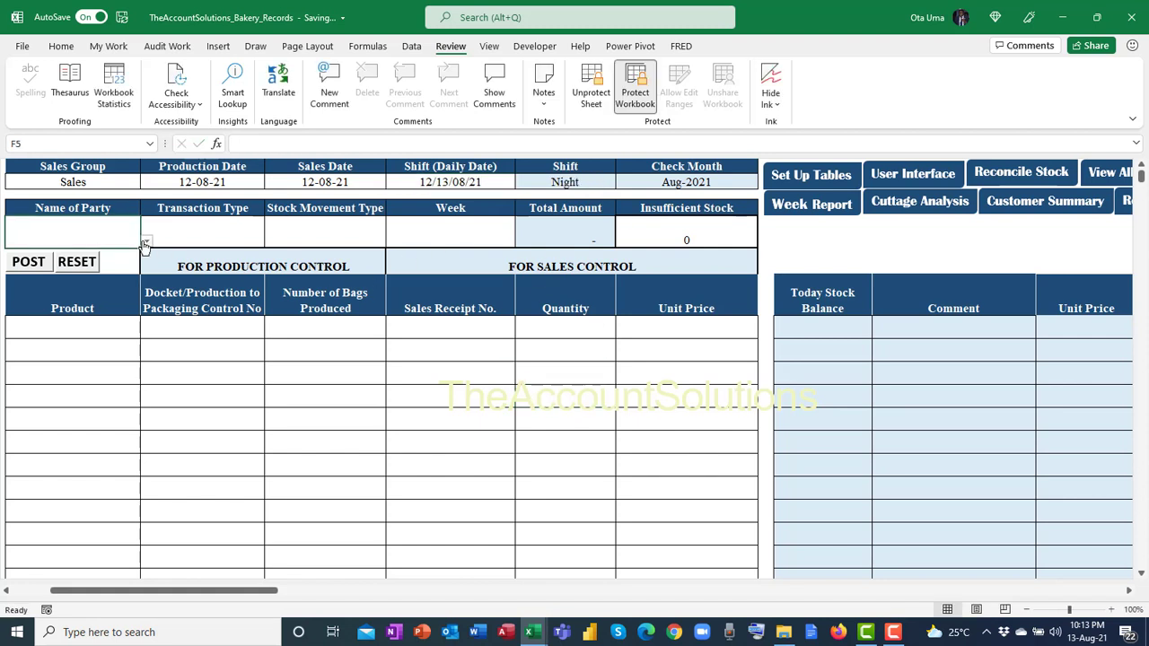
click(146, 241)
click(112, 287)
click(197, 229)
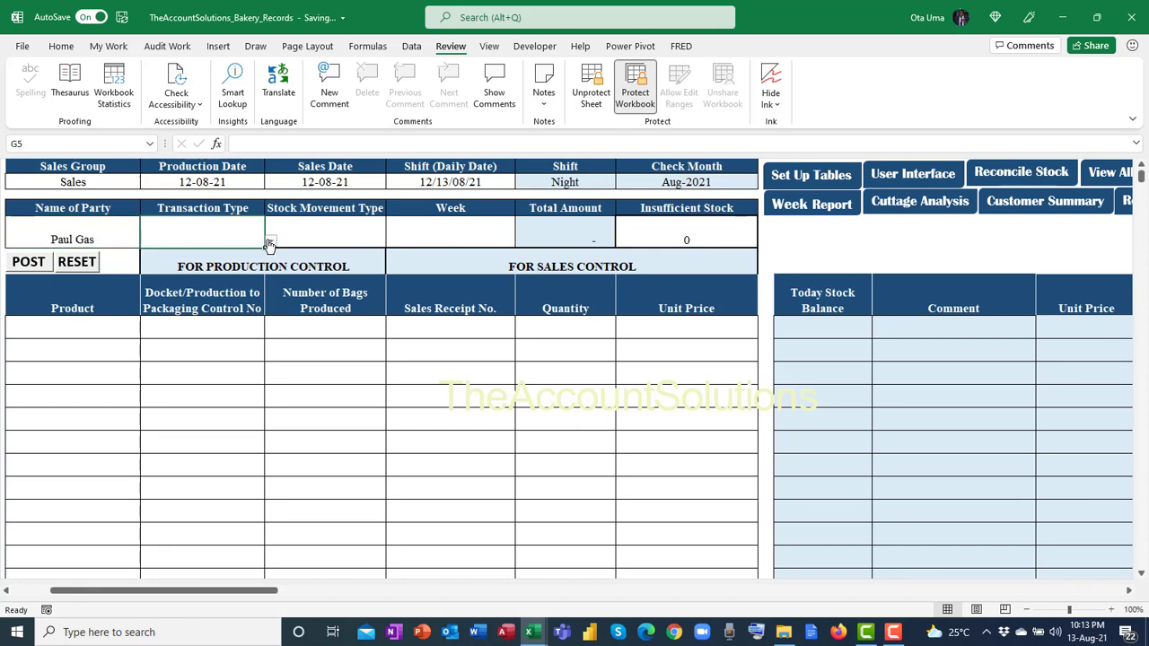
click(269, 241)
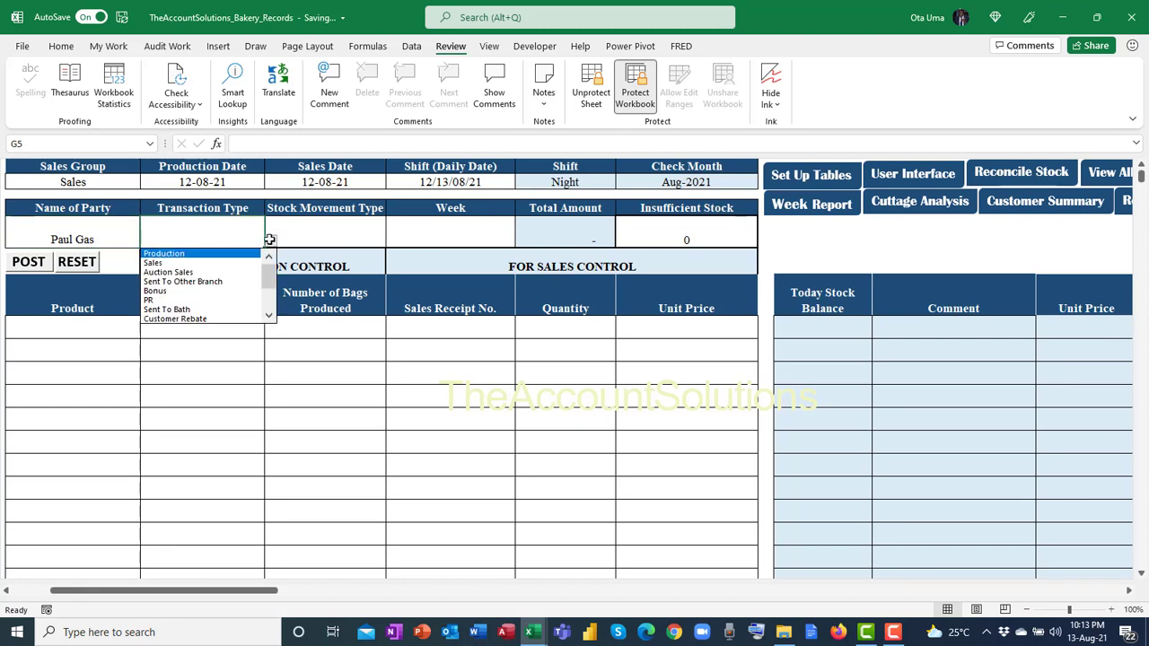
click(248, 281)
Step: Set the stock movement type to Product Out and the week to Aug-21/Week 2
click(333, 238)
click(393, 240)
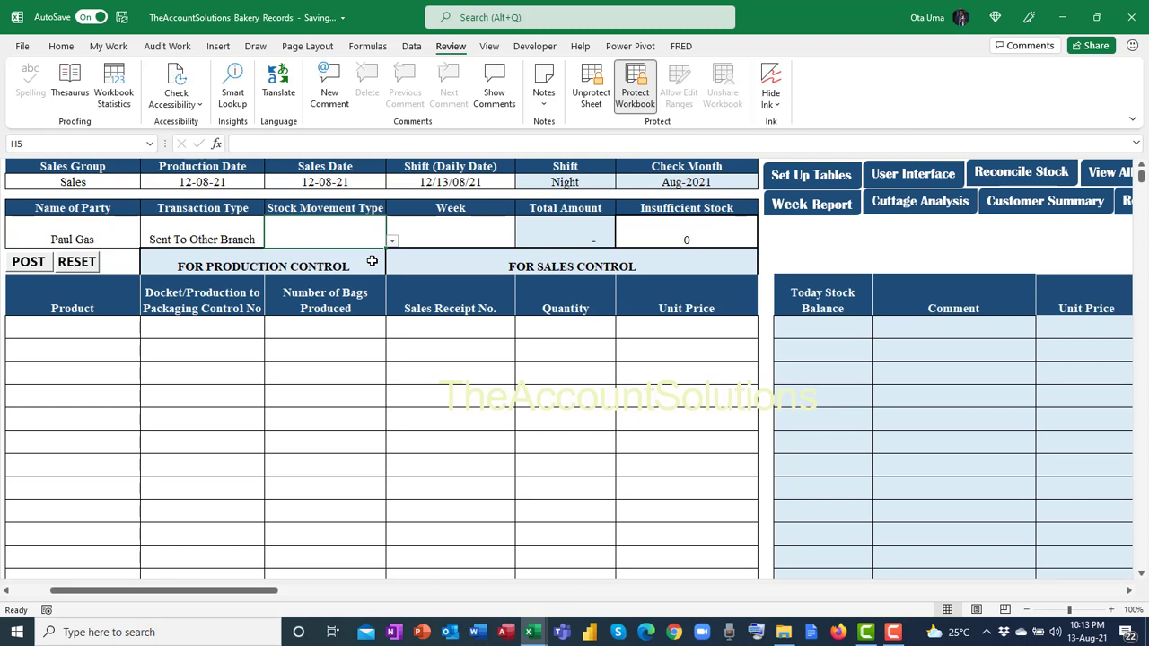
click(392, 241)
click(344, 263)
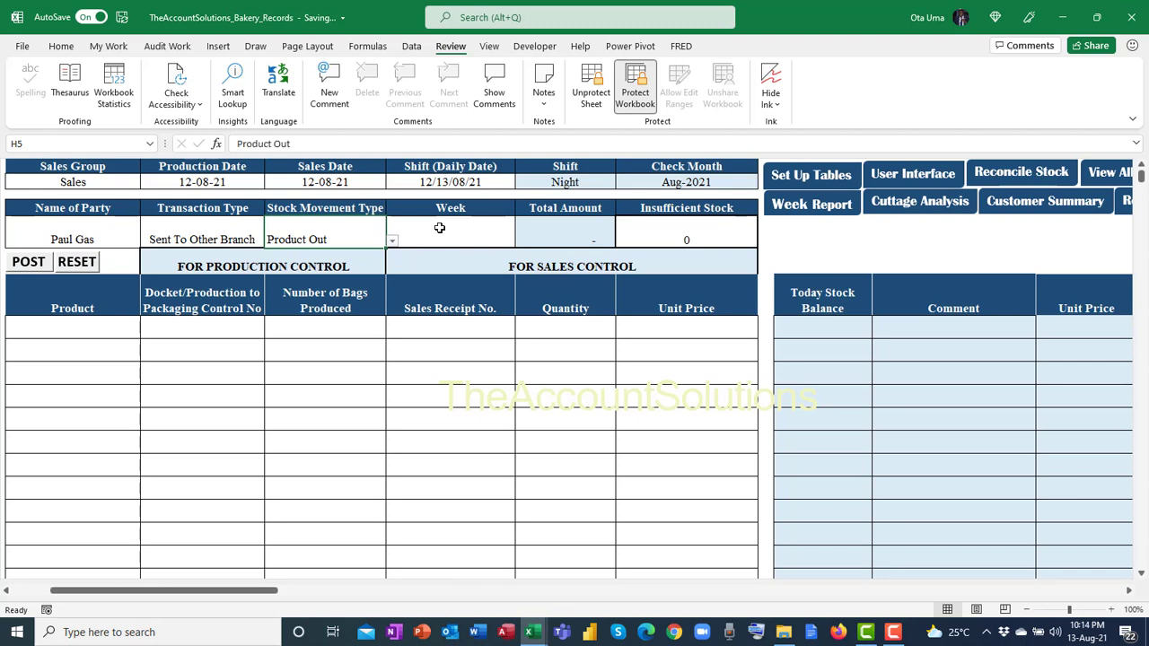
click(440, 228)
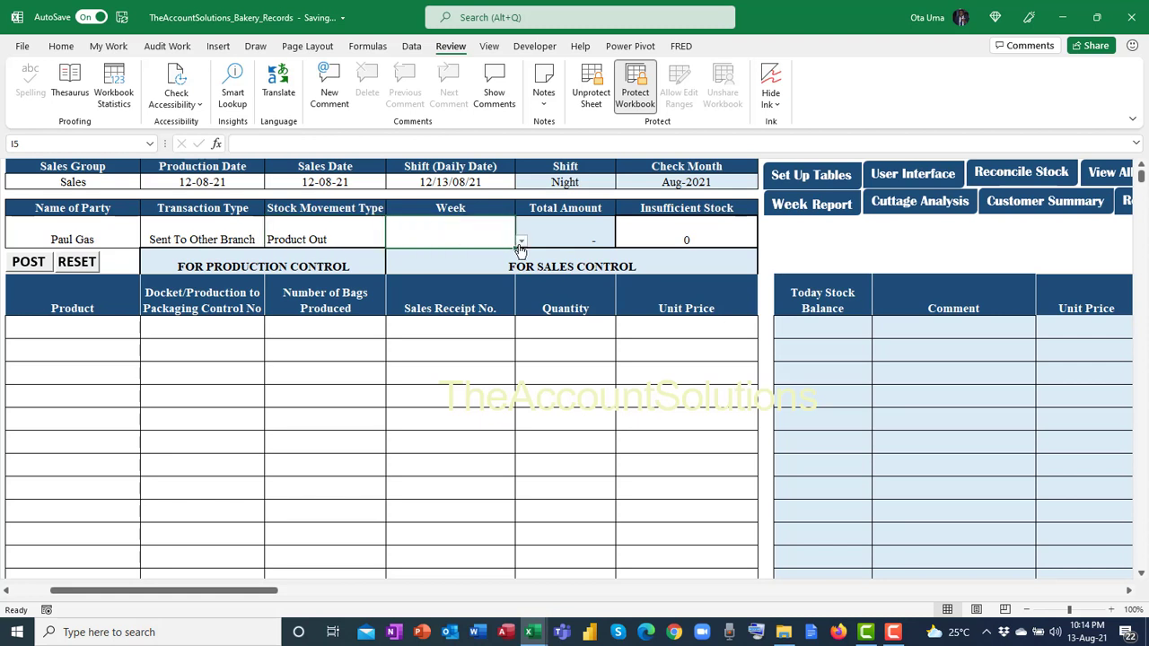
click(521, 240)
click(521, 273)
drag(521, 273, 518, 285)
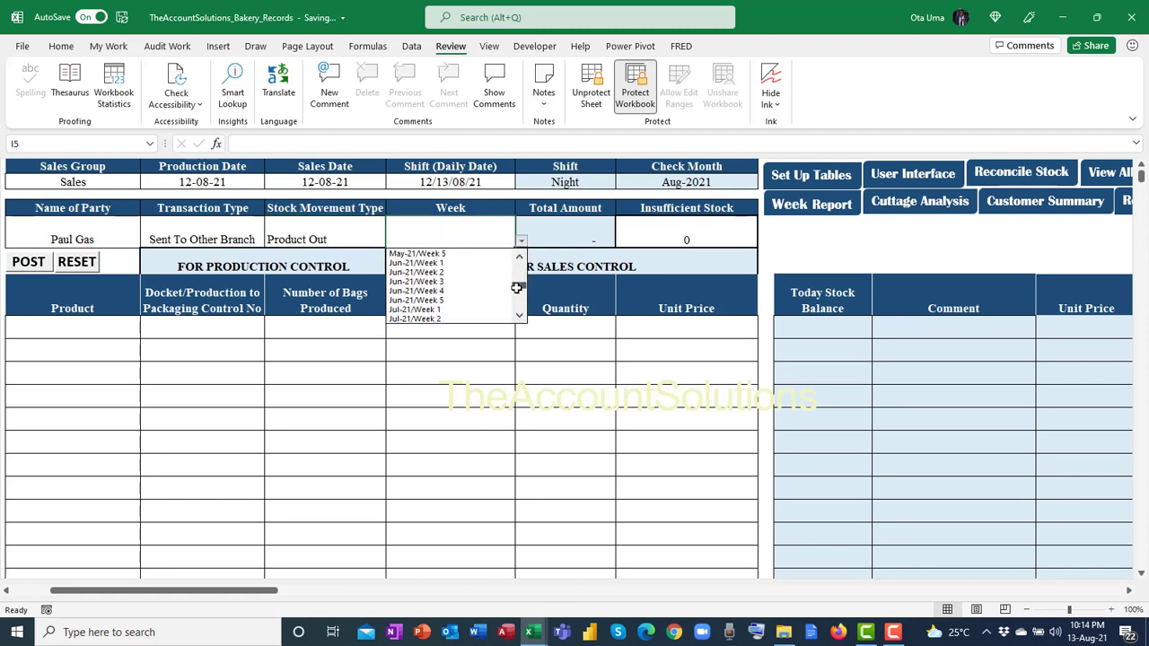
click(418, 287)
Step: Choose EW Spice, EW Coconut and EW Fresh as the products in the first three rows of the entry table
click(93, 336)
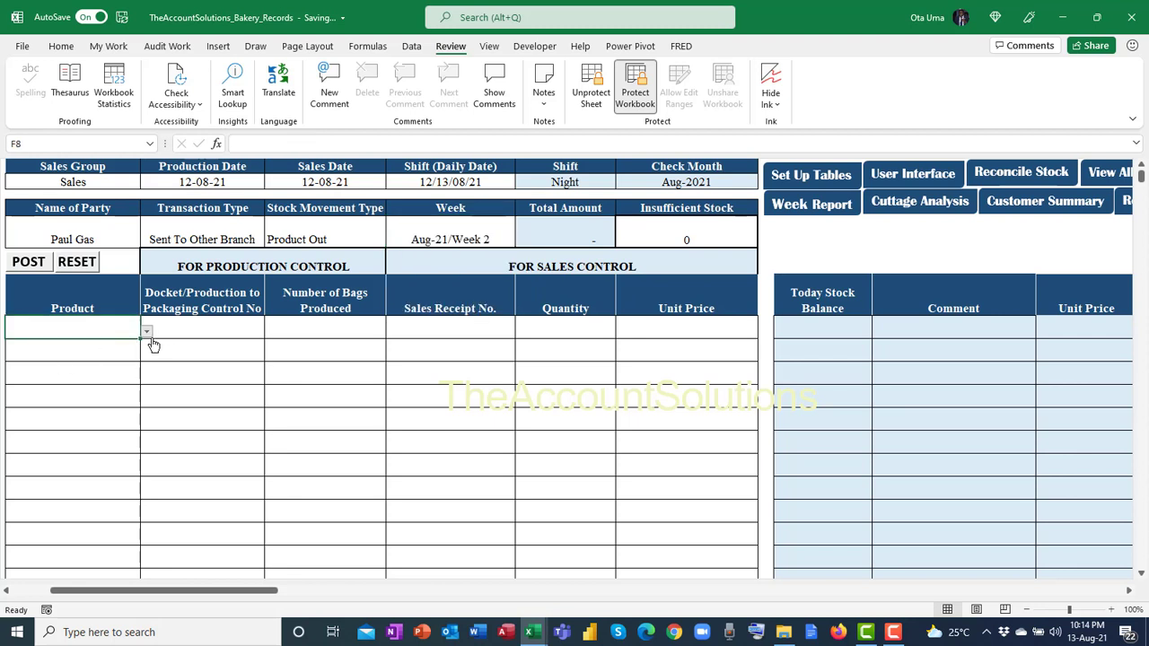
click(147, 334)
drag(144, 359, 144, 380)
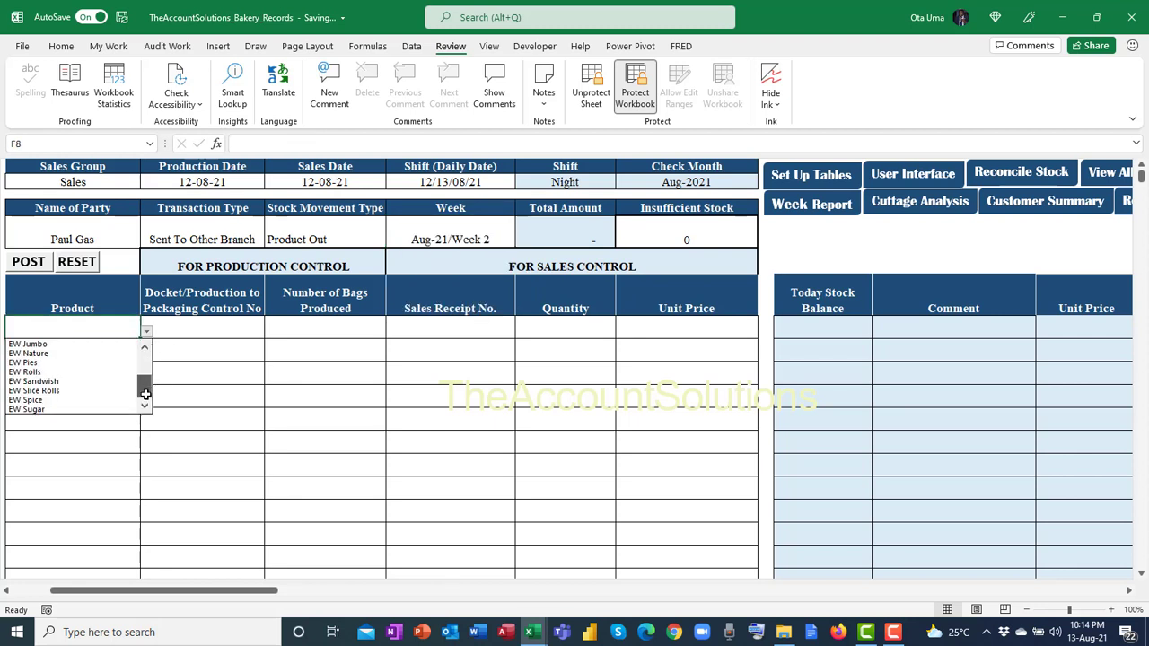
click(89, 395)
click(90, 351)
click(146, 355)
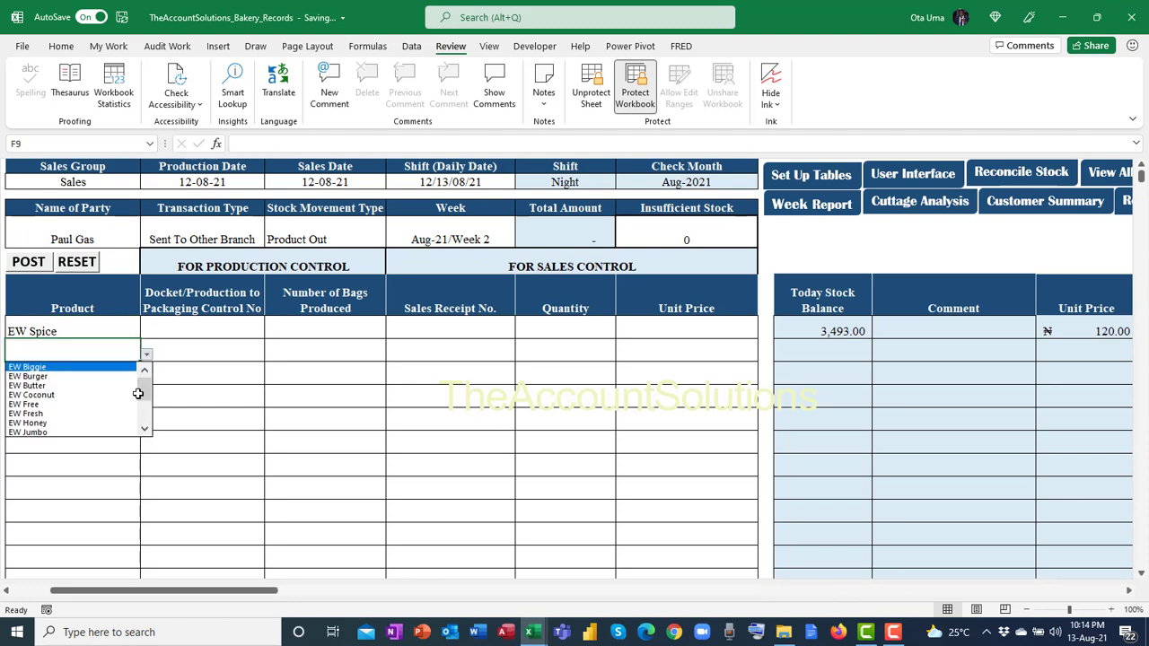
click(87, 395)
click(130, 375)
click(146, 377)
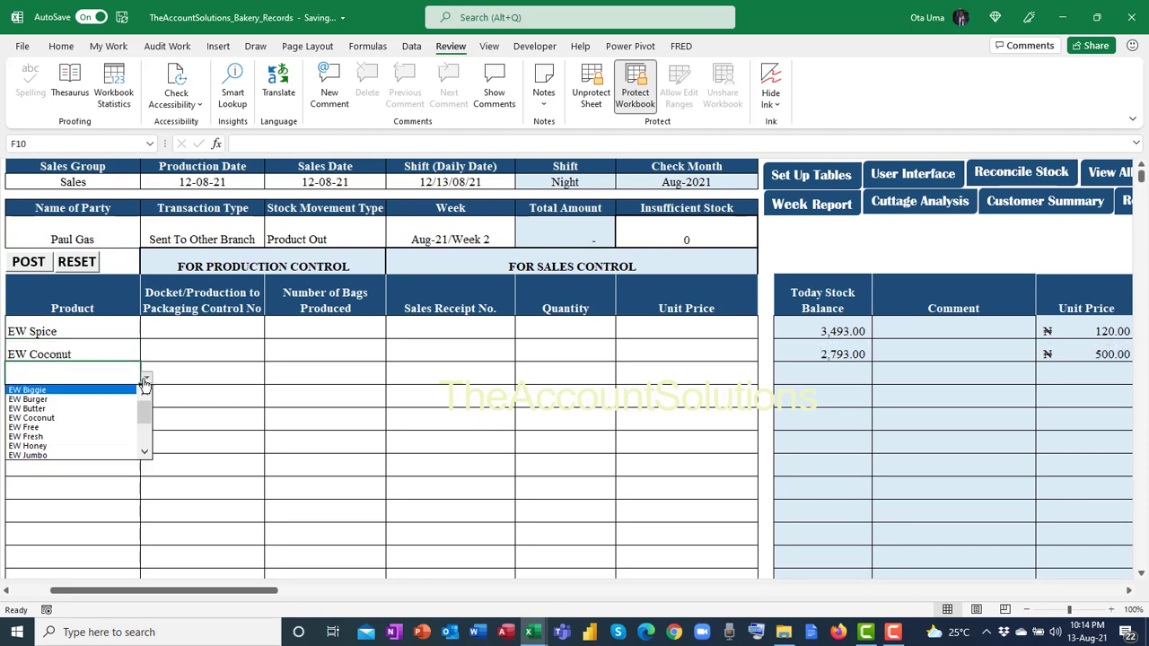
click(102, 436)
Step: Enter quantities of 3,000 for EW Spice, 2,000 for EW Coconut and 700 for EW Fresh
click(574, 328)
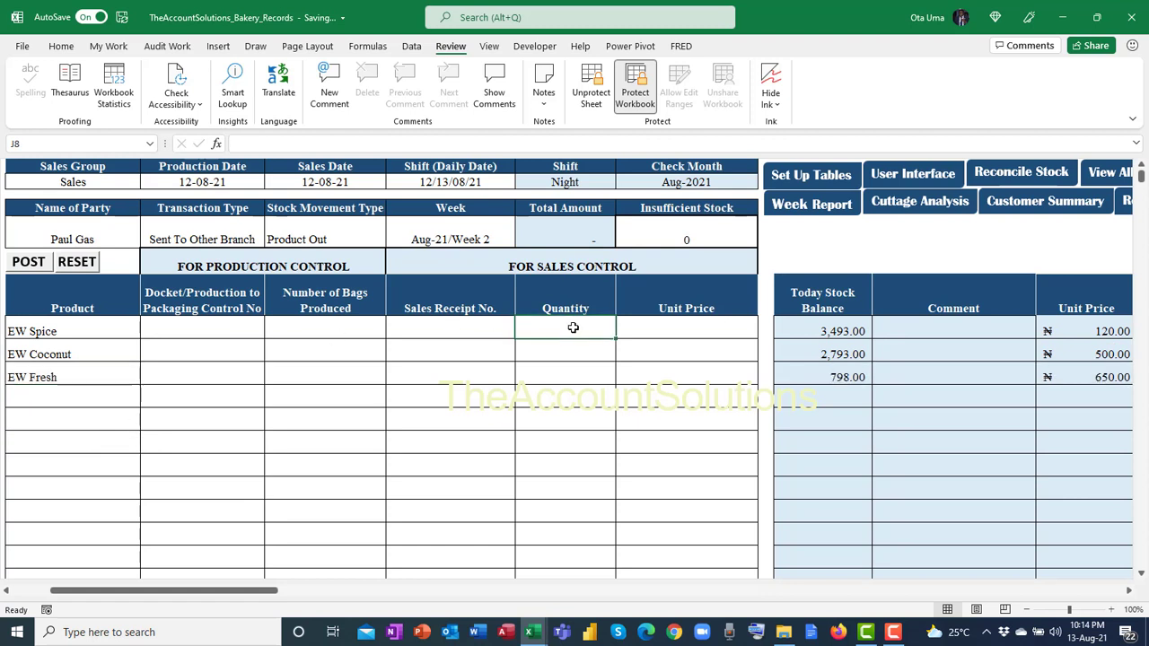
text(3000)
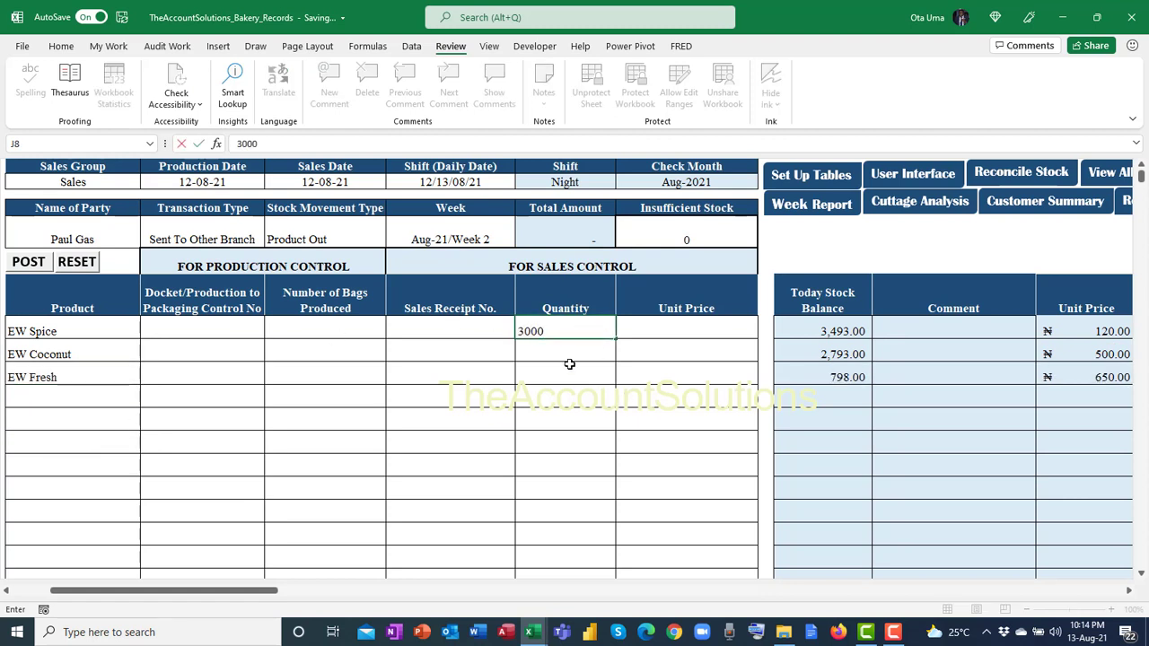
click(562, 362)
text(2000)
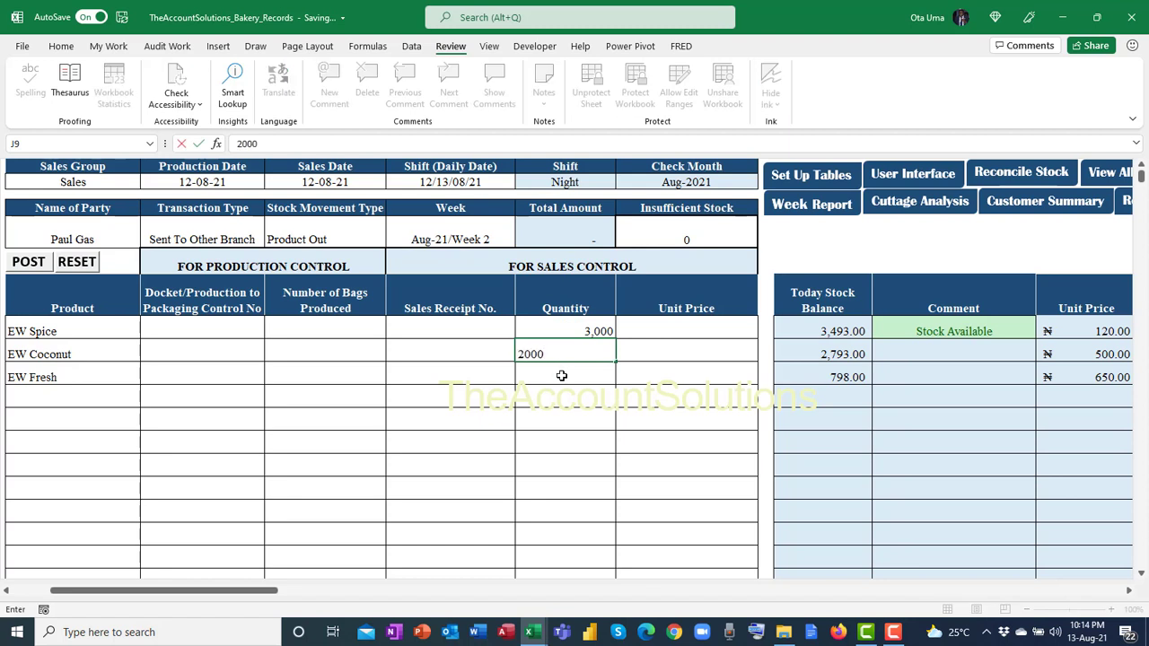
click(559, 377)
text(7)
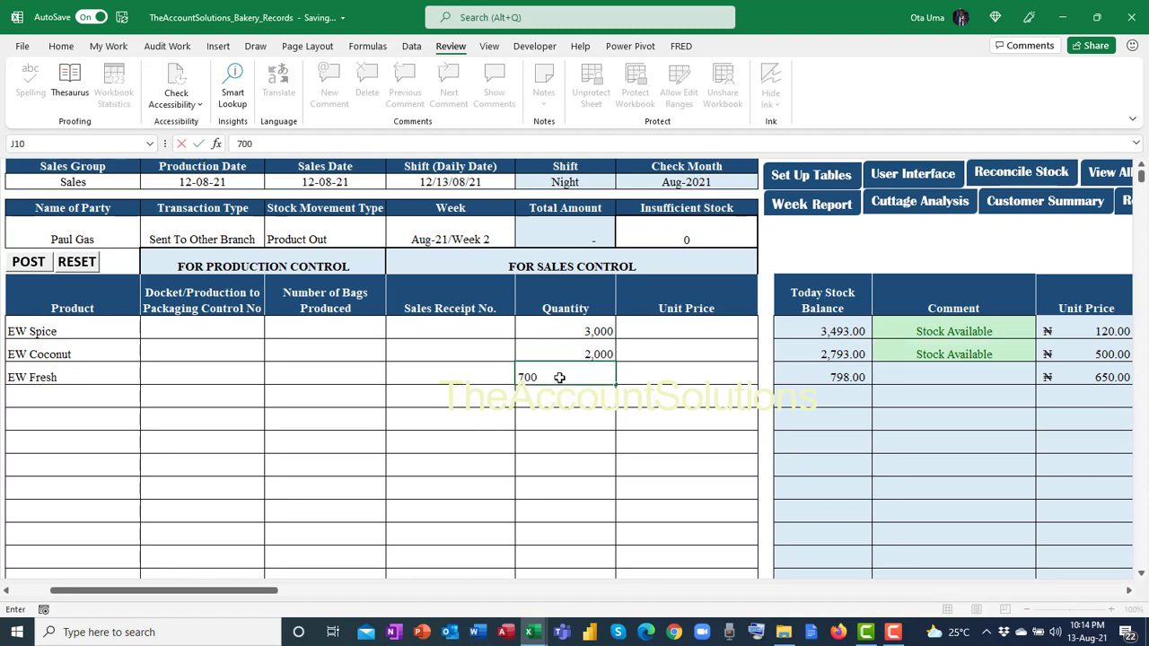
text(00)
click(565, 436)
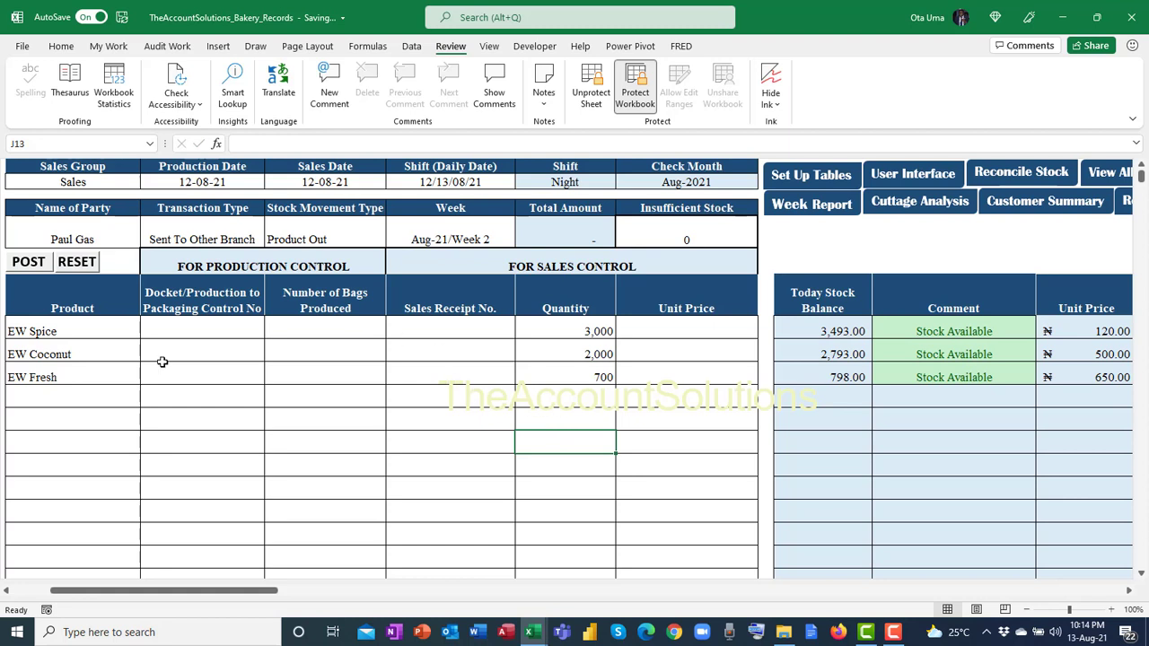
click(231, 332)
click(322, 338)
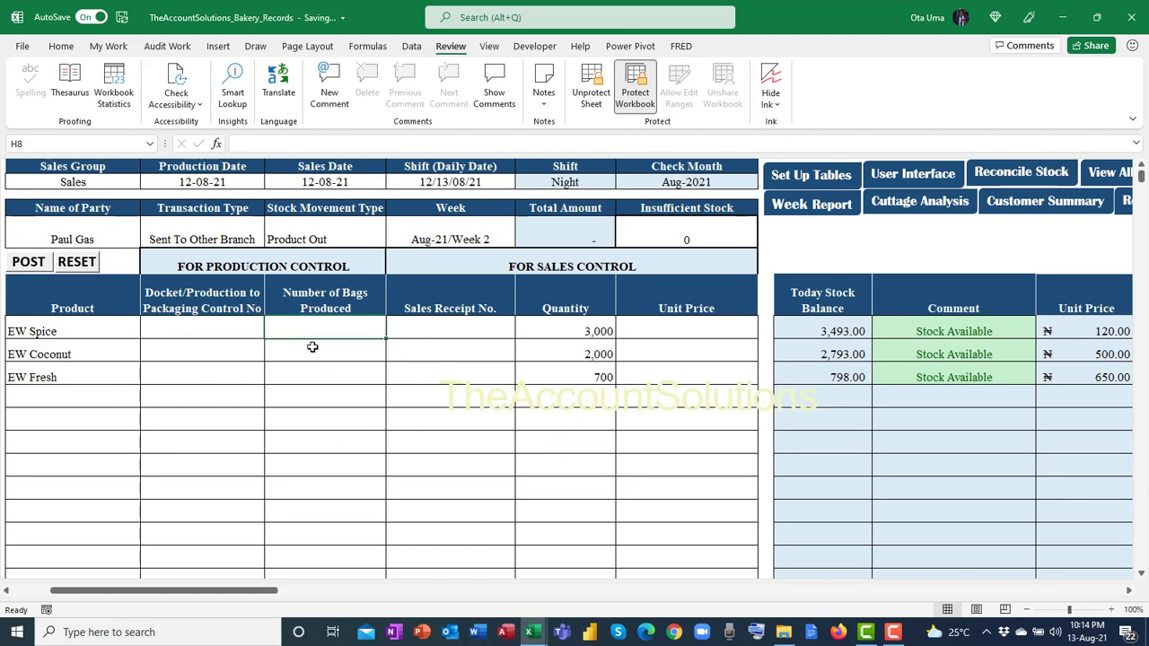
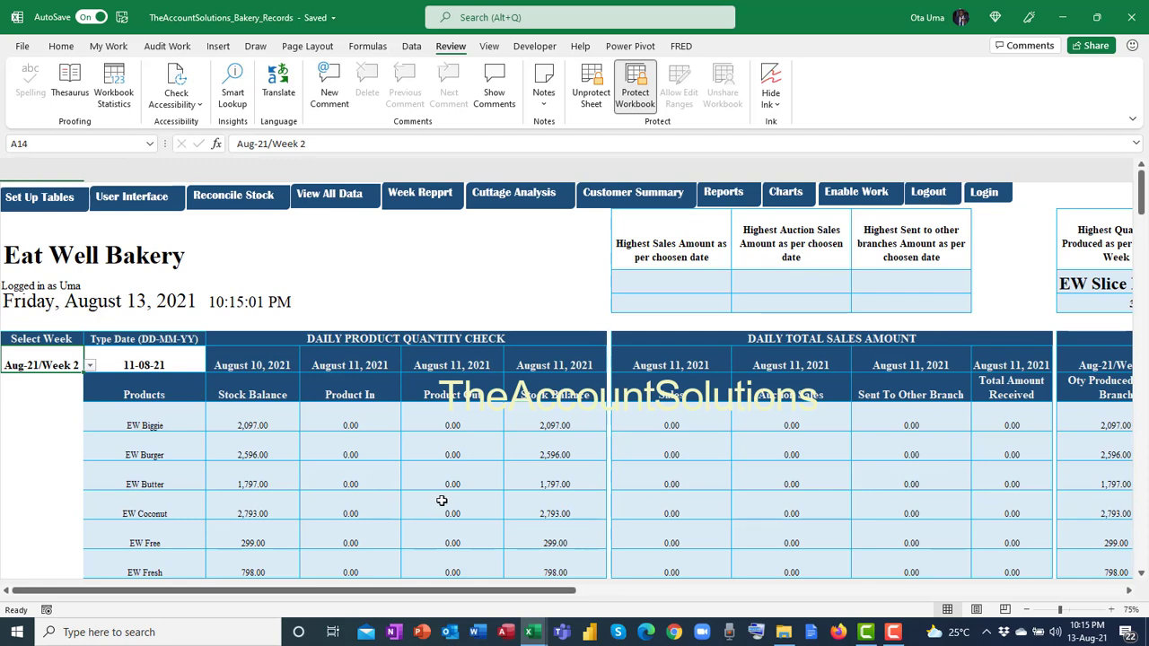
Step: Set the dashboard's check date to 12-08-2021
scroll(269, 408, down, 2)
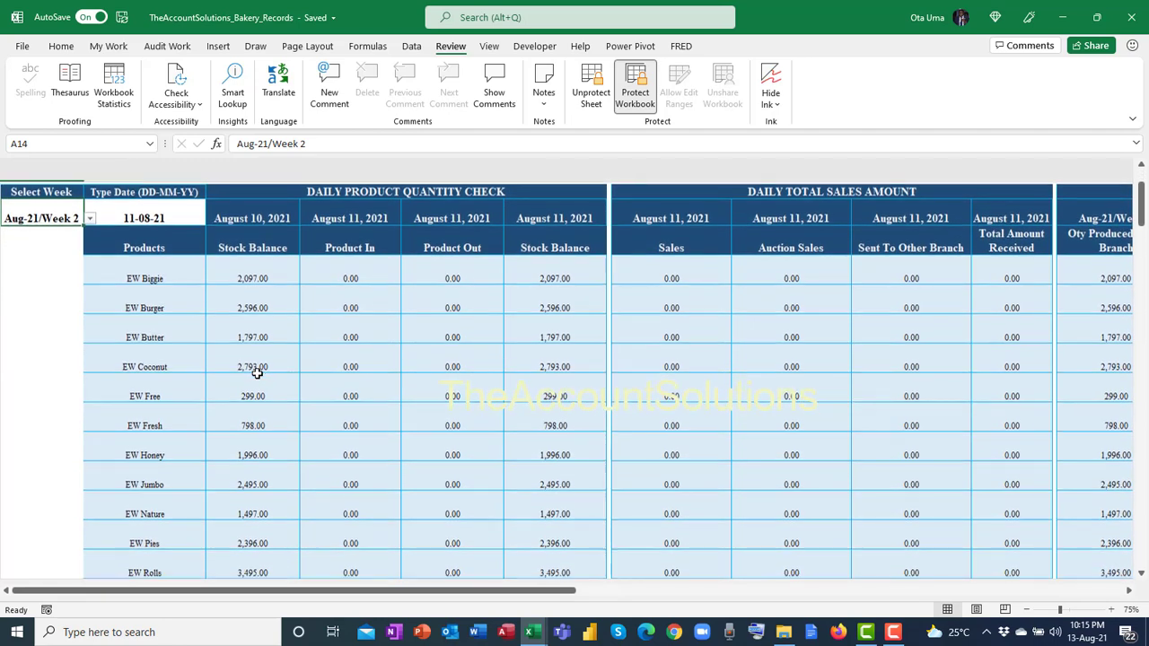
scroll(365, 282, down, 4)
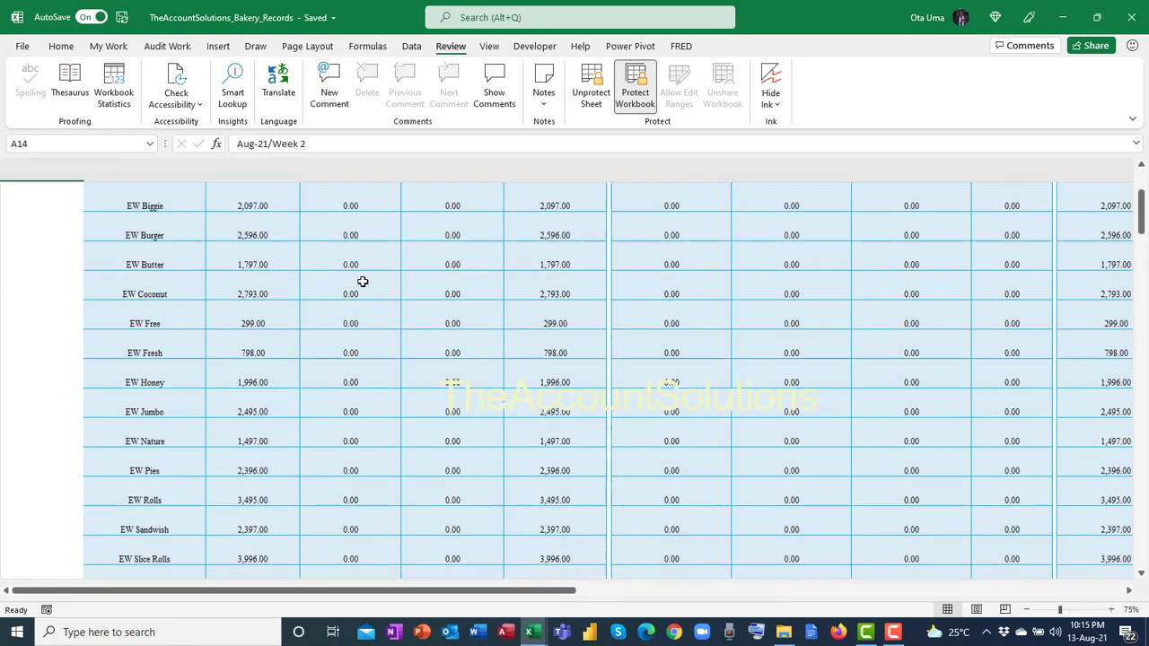
scroll(367, 398, up, 1)
scroll(368, 398, up, 3)
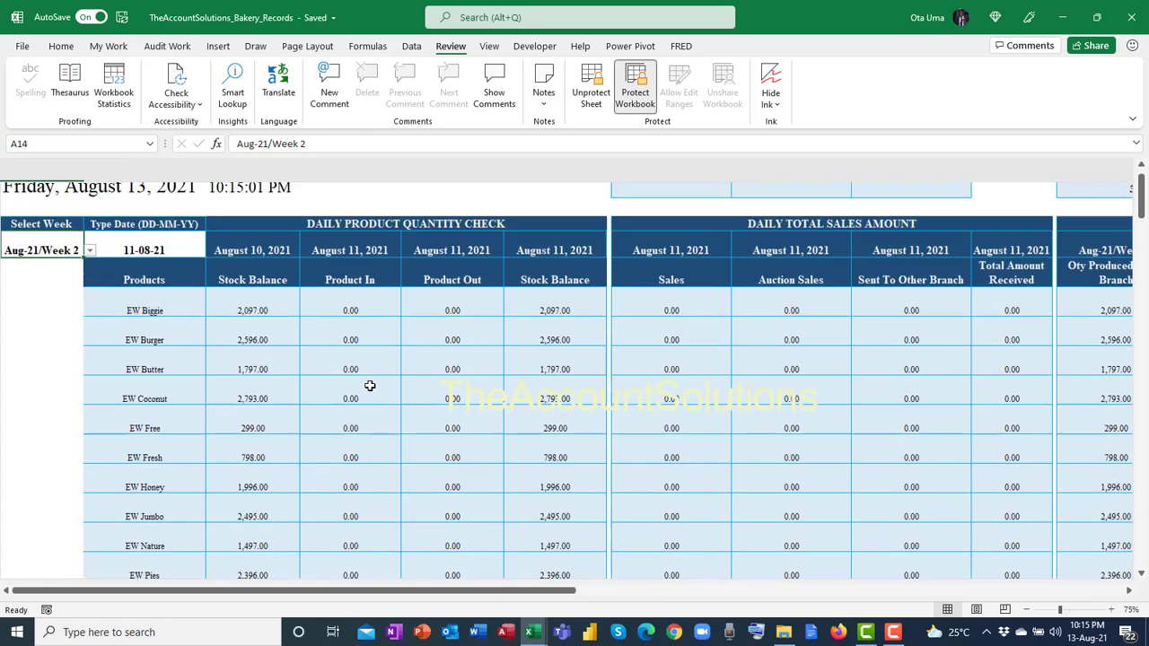
click(170, 256)
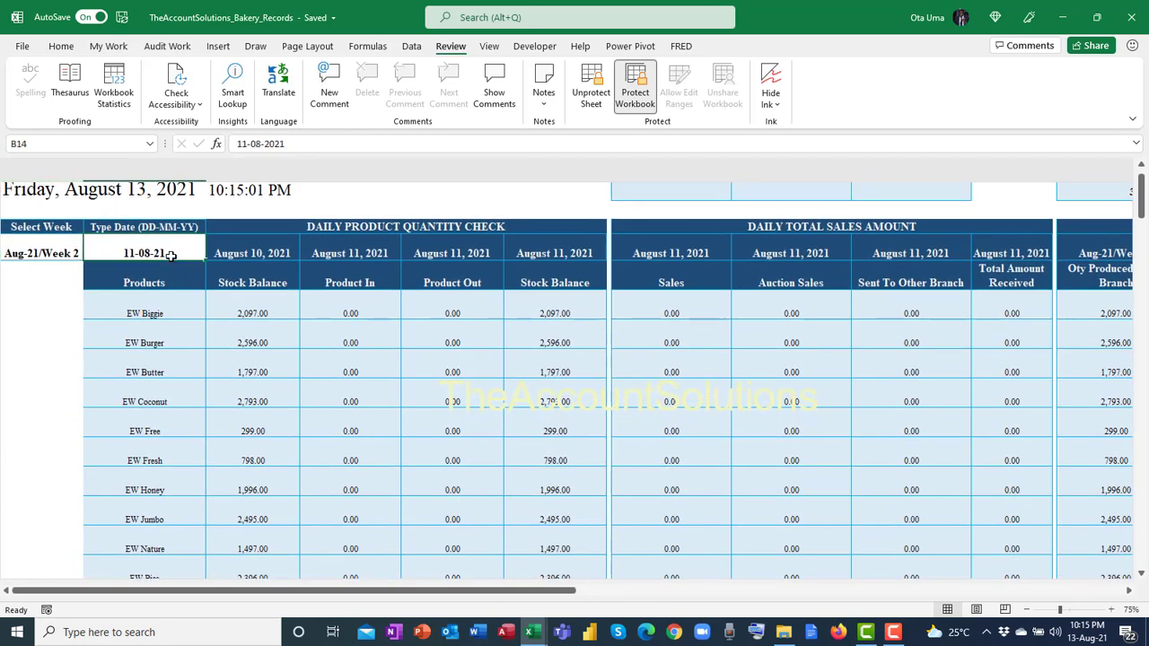
click(245, 144)
key(BackSpace)
text(2)
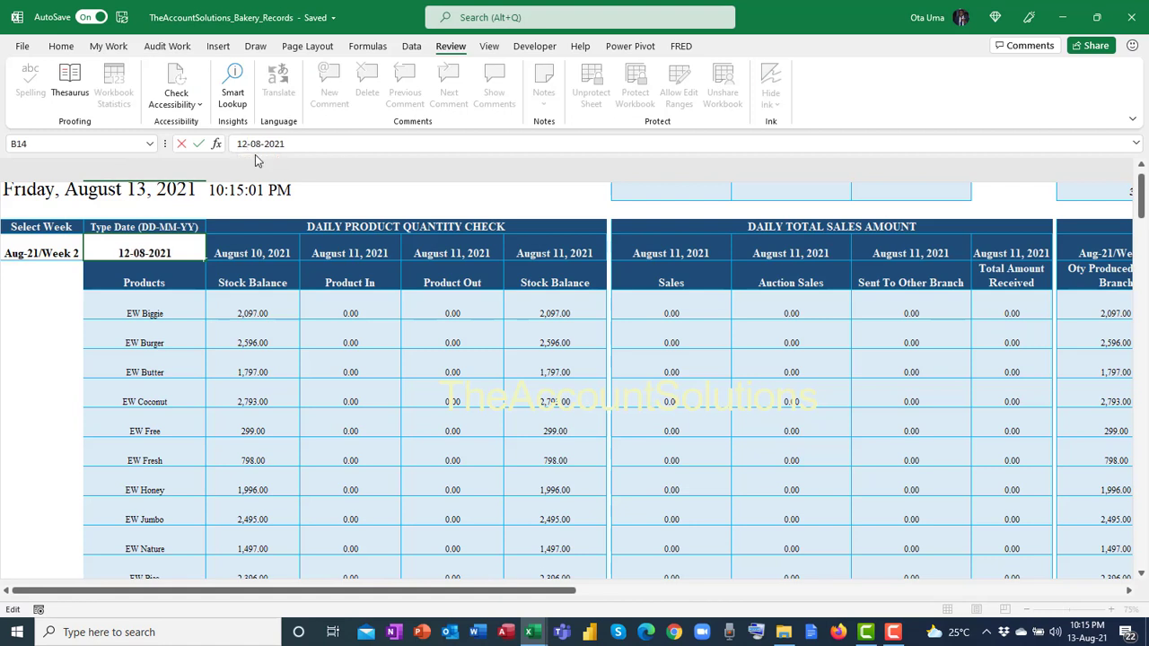
key(shift+Tab)
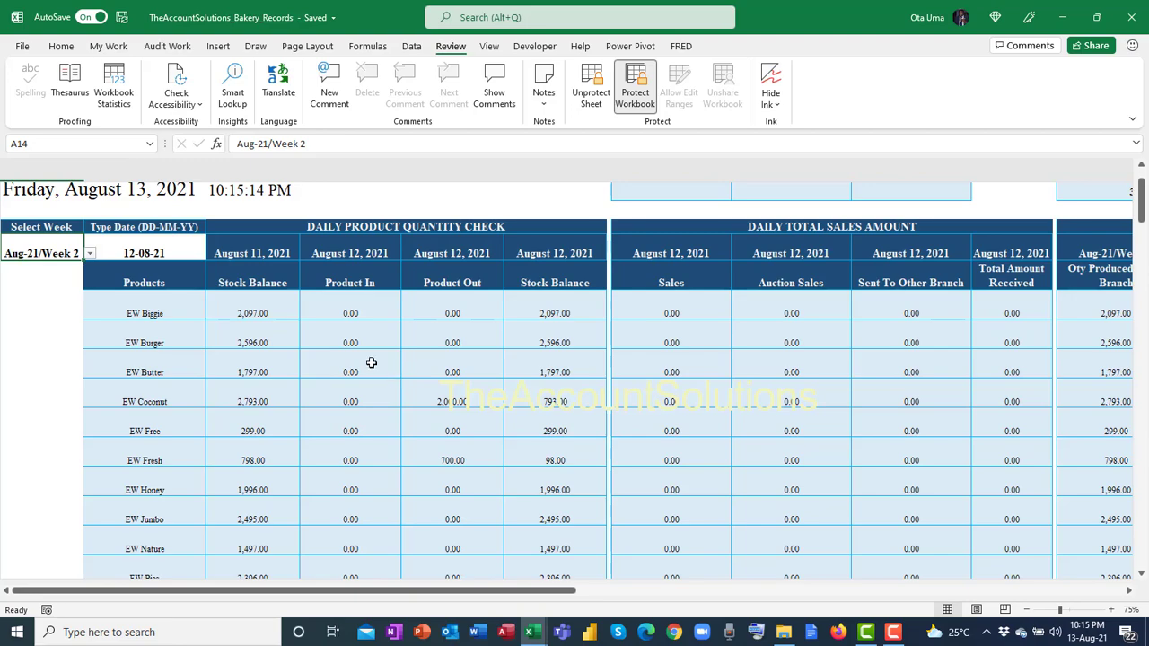
Step: Examine the daily product quantities, stock balances and daily sales amounts on the dashboard for August 12, 2021
scroll(376, 366, down, 3)
scroll(425, 367, up, 5)
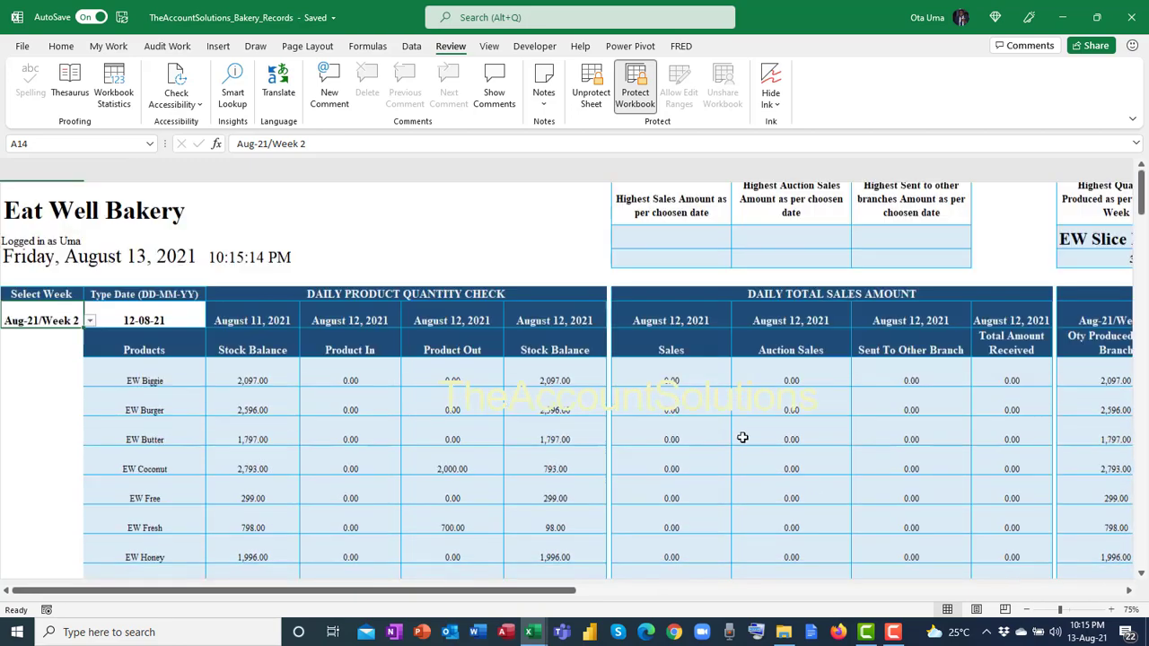
click(1131, 591)
click(1130, 591)
click(1130, 591)
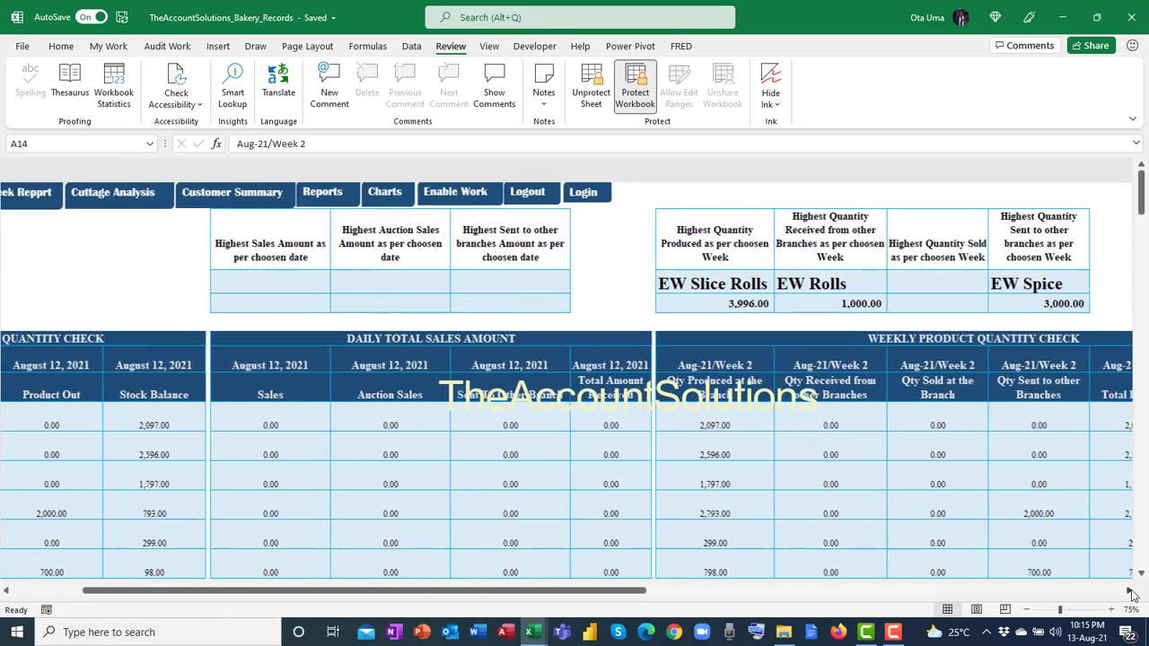
scroll(581, 471, down, 5)
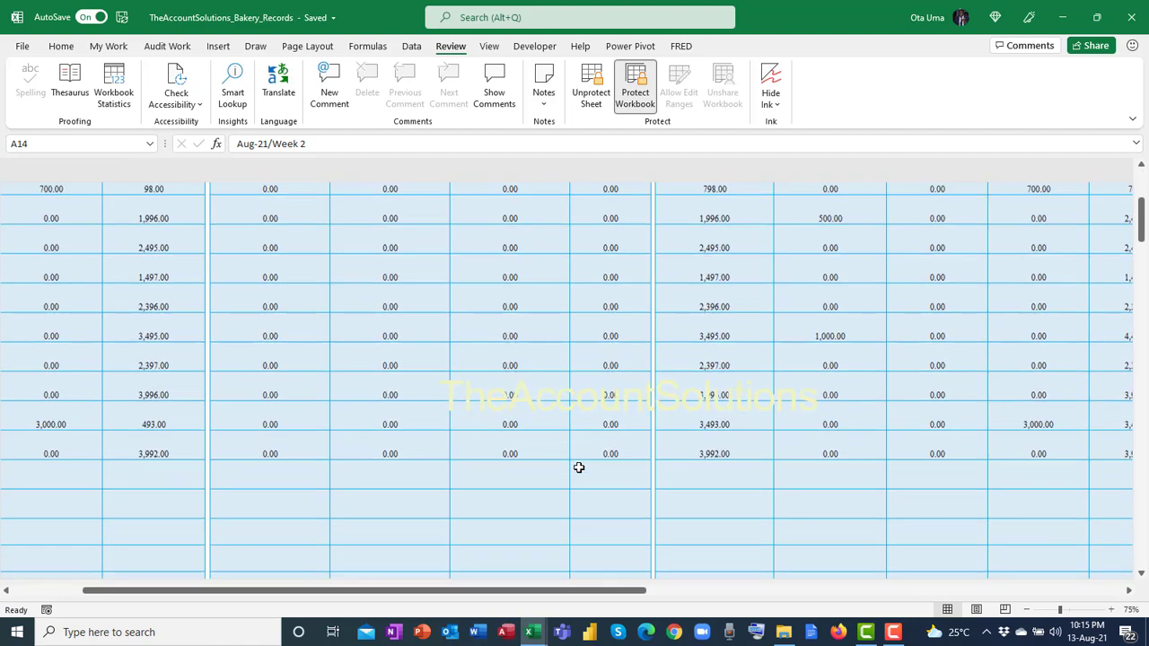
scroll(539, 439, up, 2)
scroll(537, 438, up, 2)
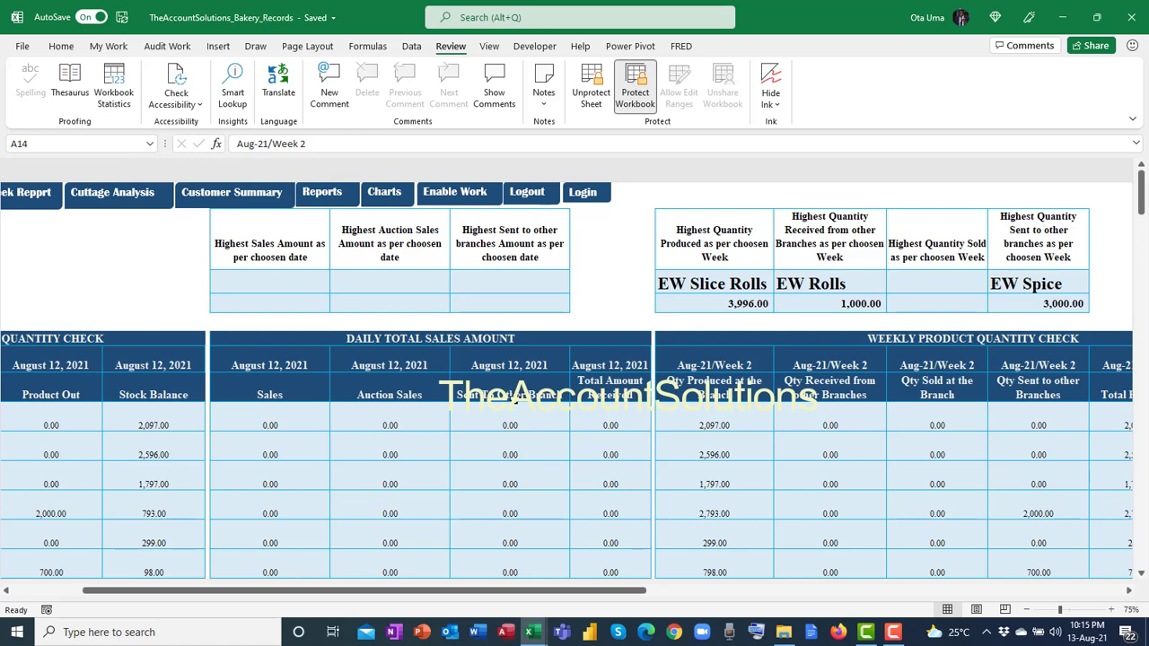
scroll(512, 396, down, 2)
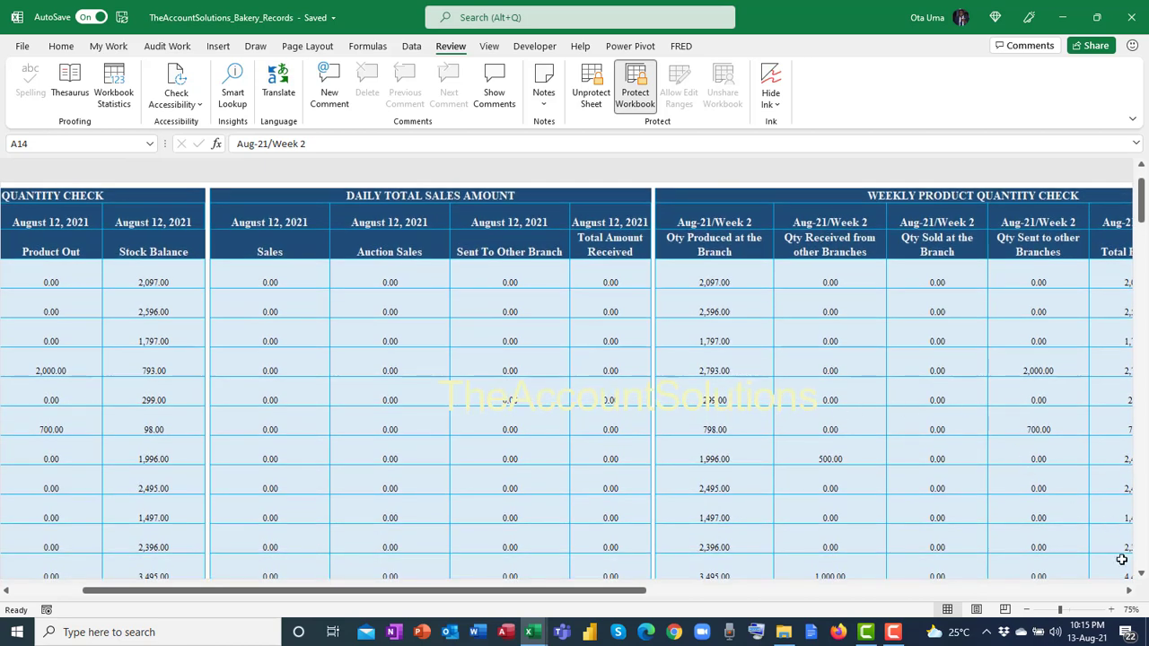
Step: Examine the weekly product quantity check for Aug-21/Week 2, including quantities sent to other branches and the total product in and out
click(1131, 593)
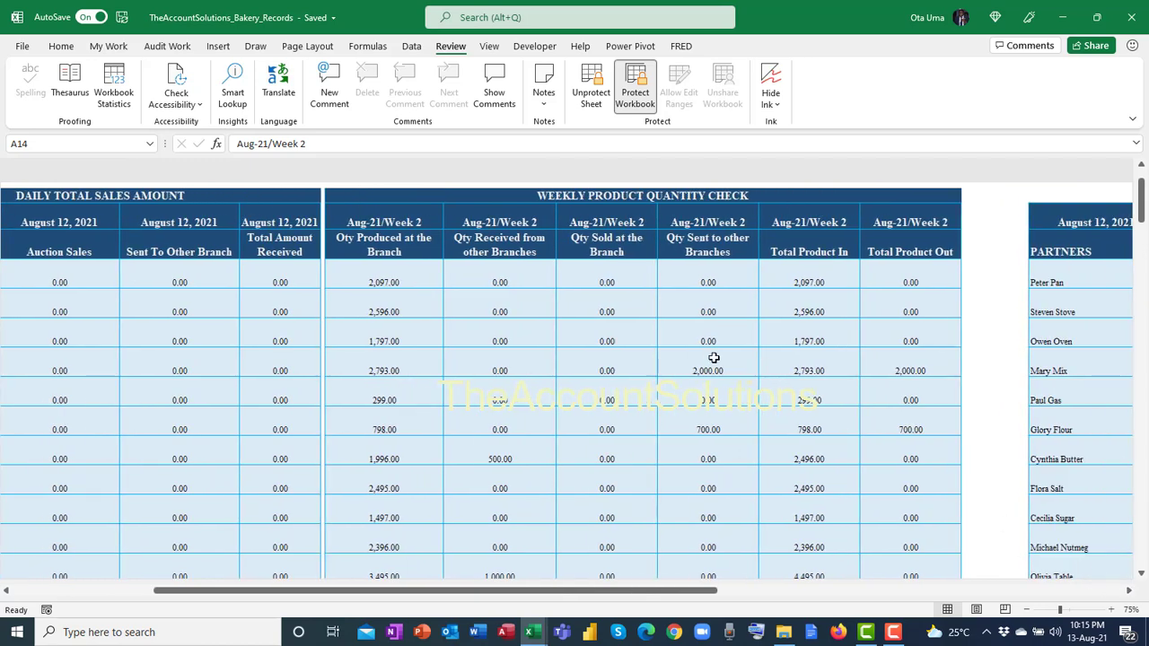
scroll(711, 355, up, 1)
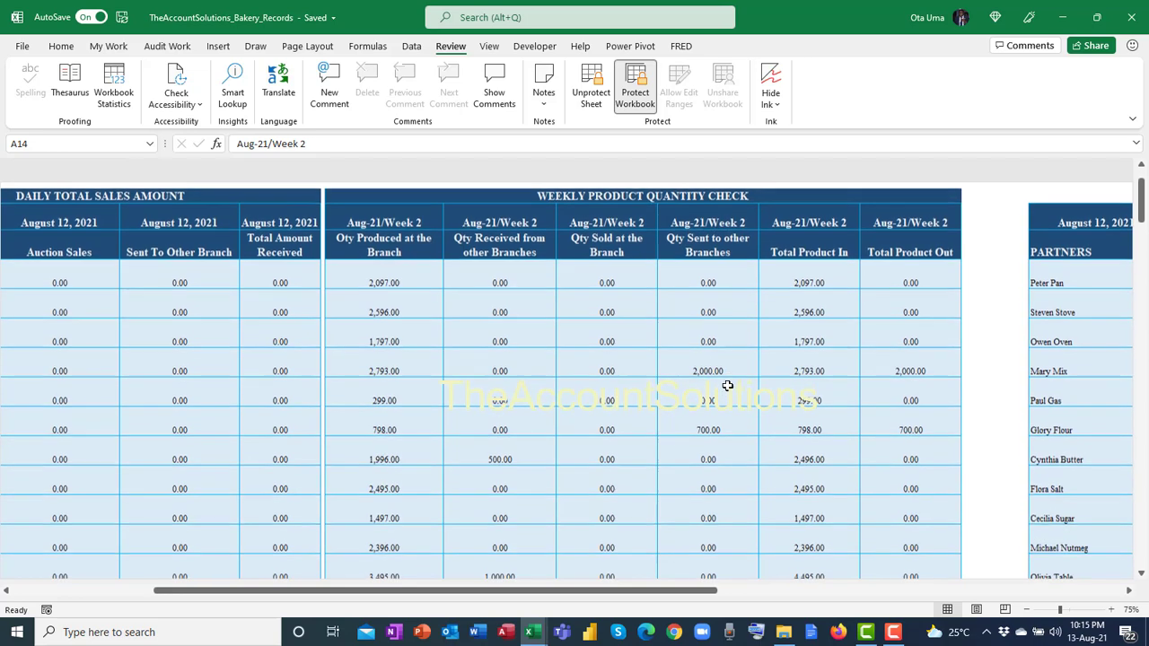
scroll(725, 395, down, 1)
scroll(716, 372, down, 5)
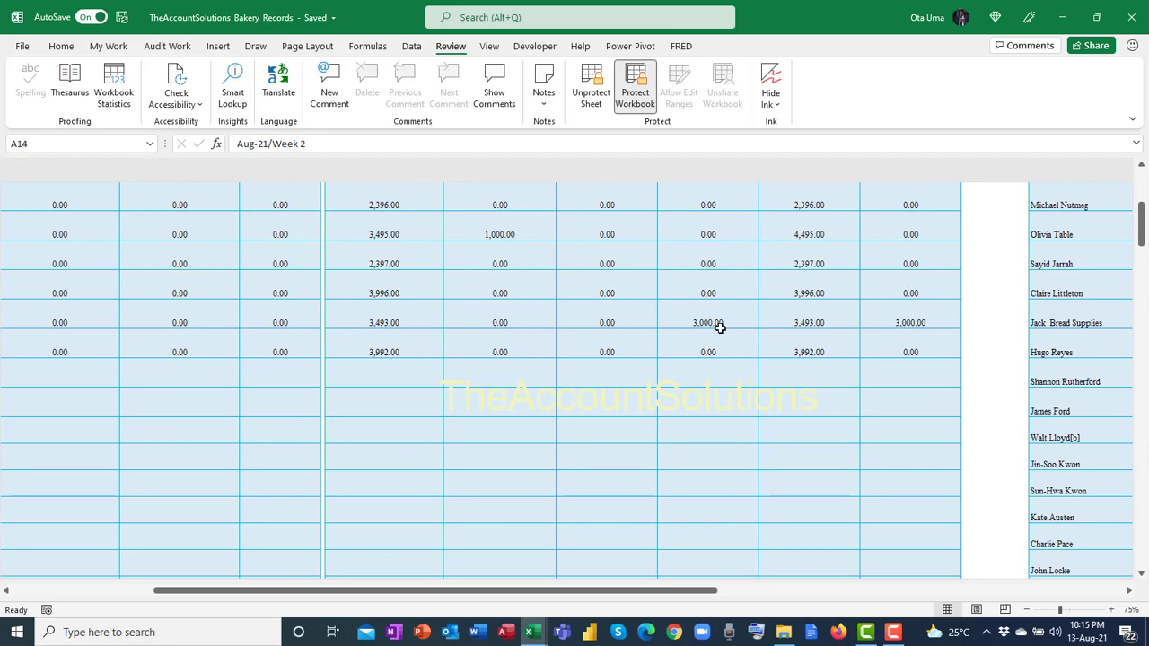
scroll(720, 328, up, 6)
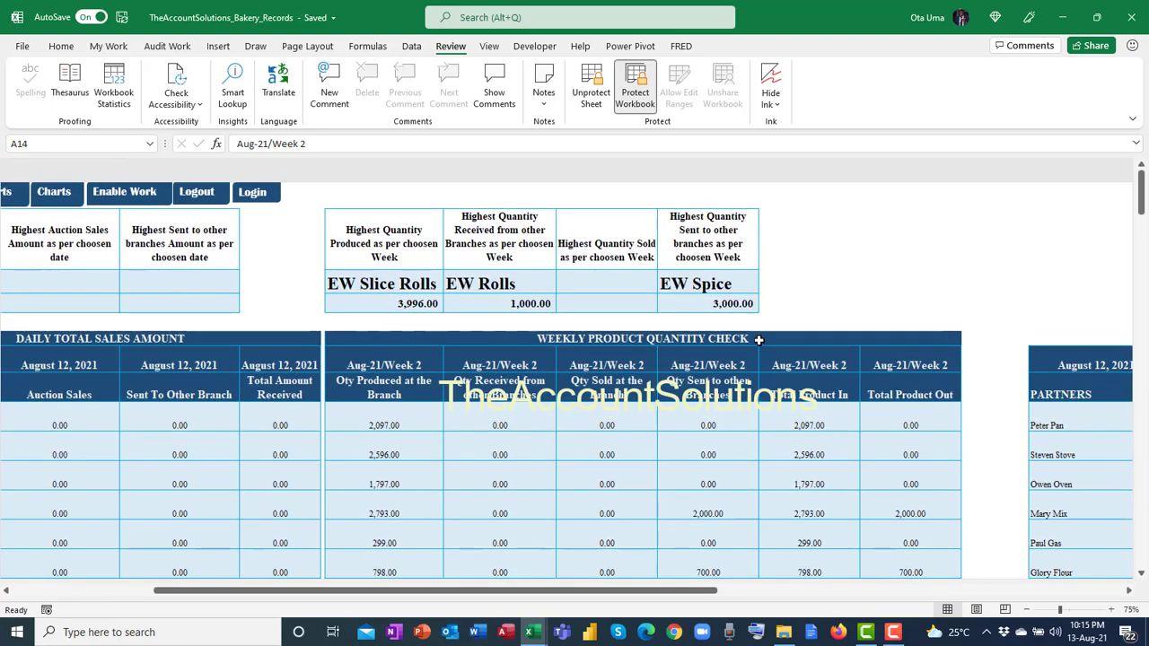
scroll(750, 386, down, 3)
scroll(826, 413, up, 3)
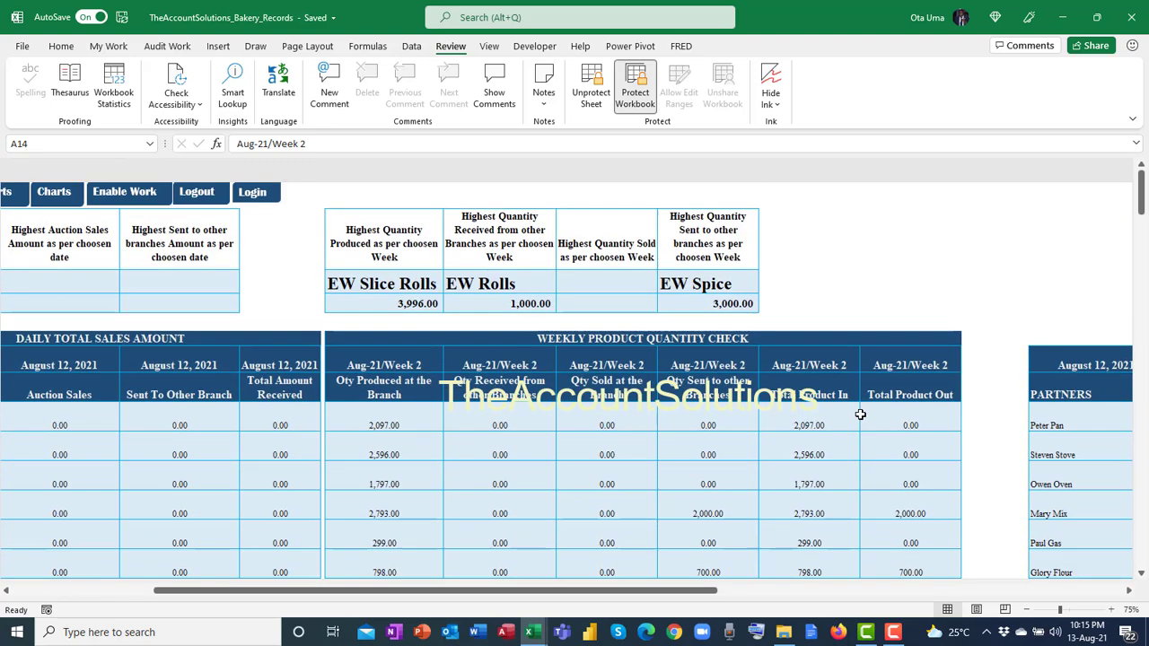
scroll(860, 414, down, 2)
scroll(859, 412, up, 2)
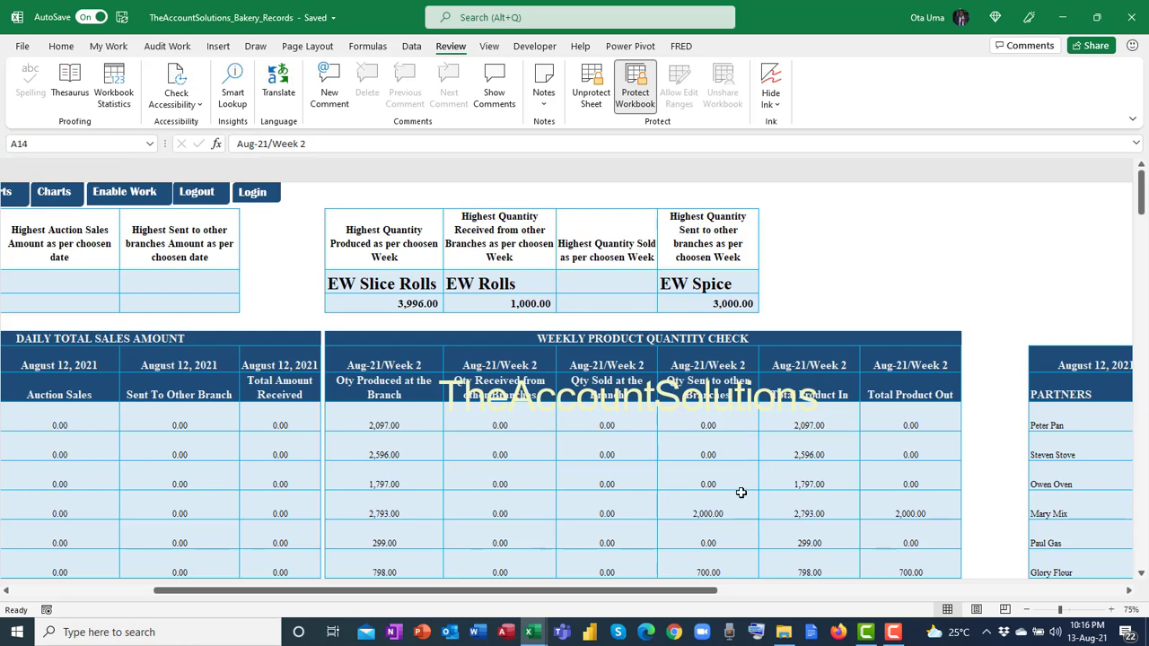
drag(698, 594, 428, 586)
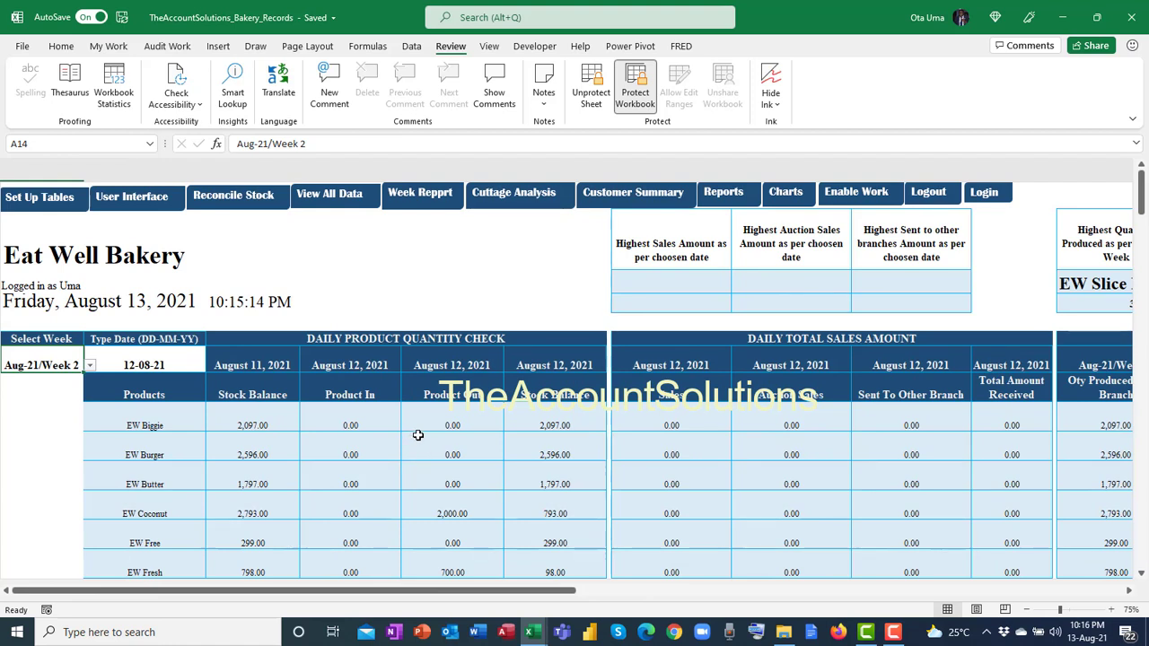
Step: Go to the data entry form and set the sales group to Distributors
click(149, 199)
click(126, 185)
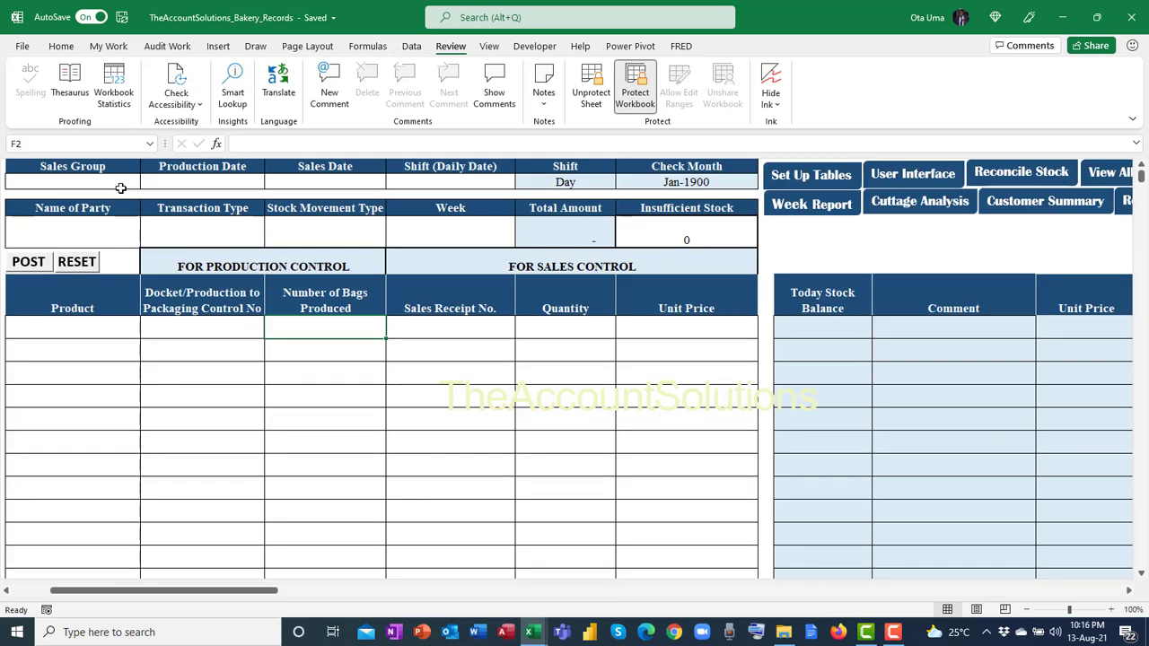
click(146, 183)
click(129, 203)
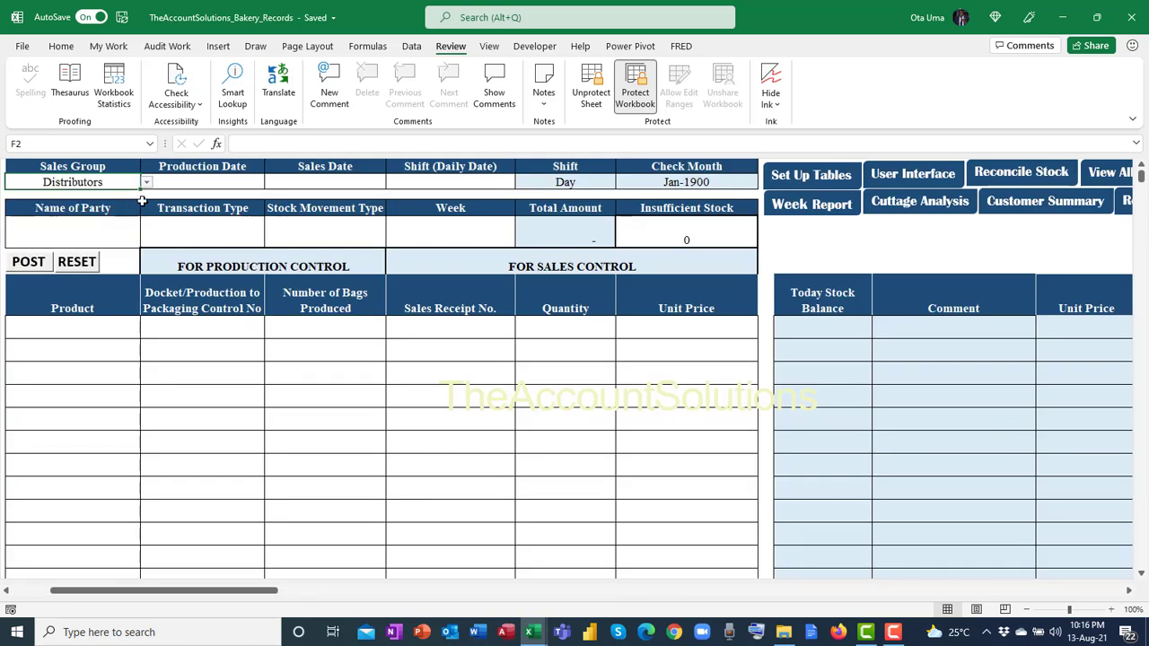
Step: Set the production date to 12-08-2021
click(196, 182)
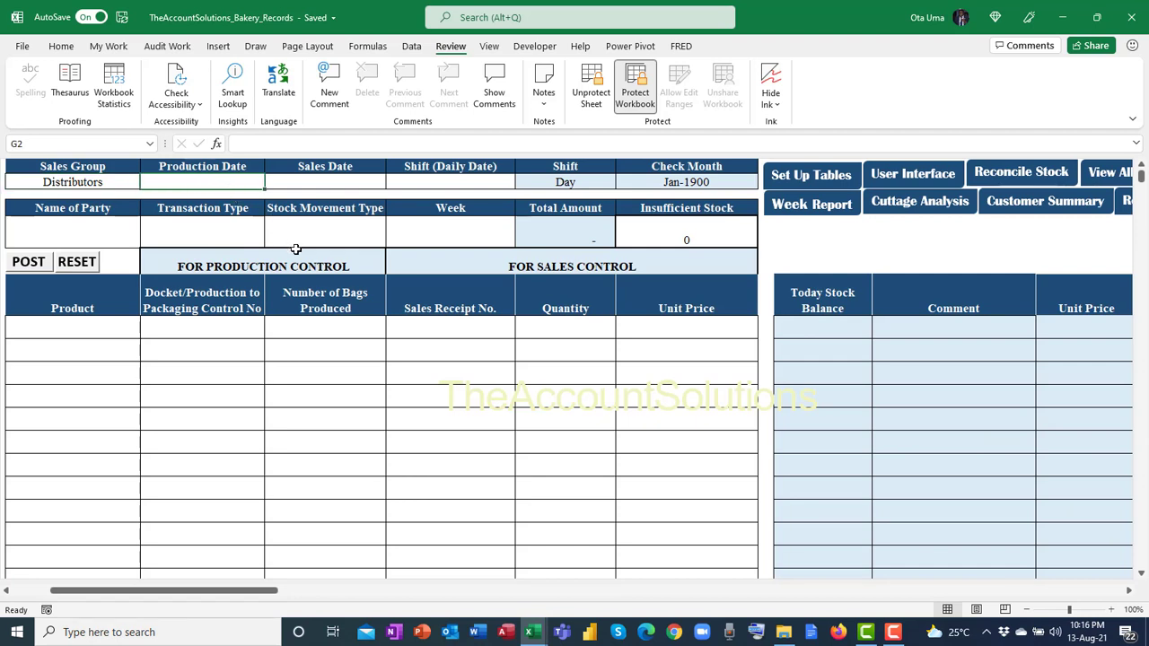
text(13/8)
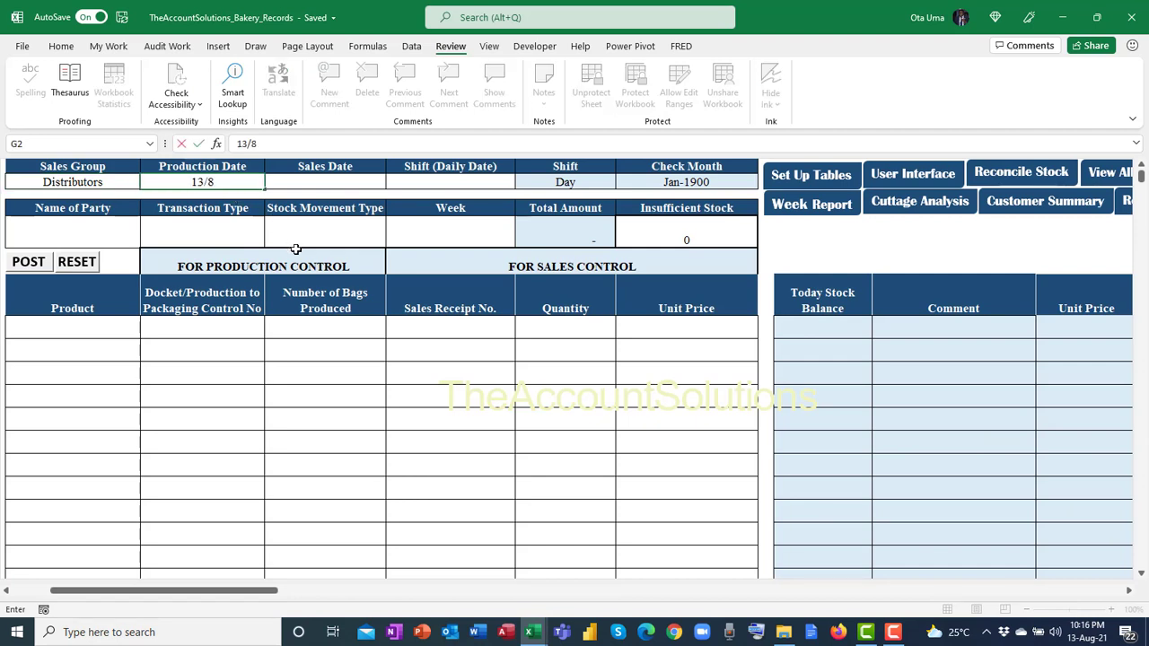
text(/21)
click(328, 184)
click(224, 182)
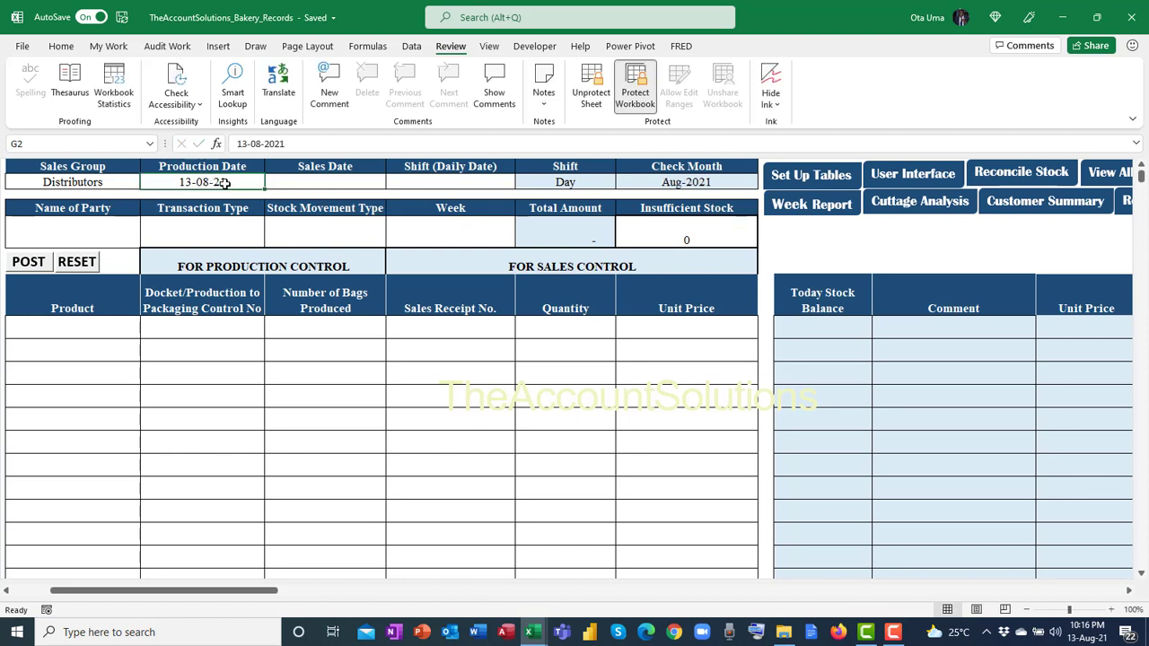
click(248, 146)
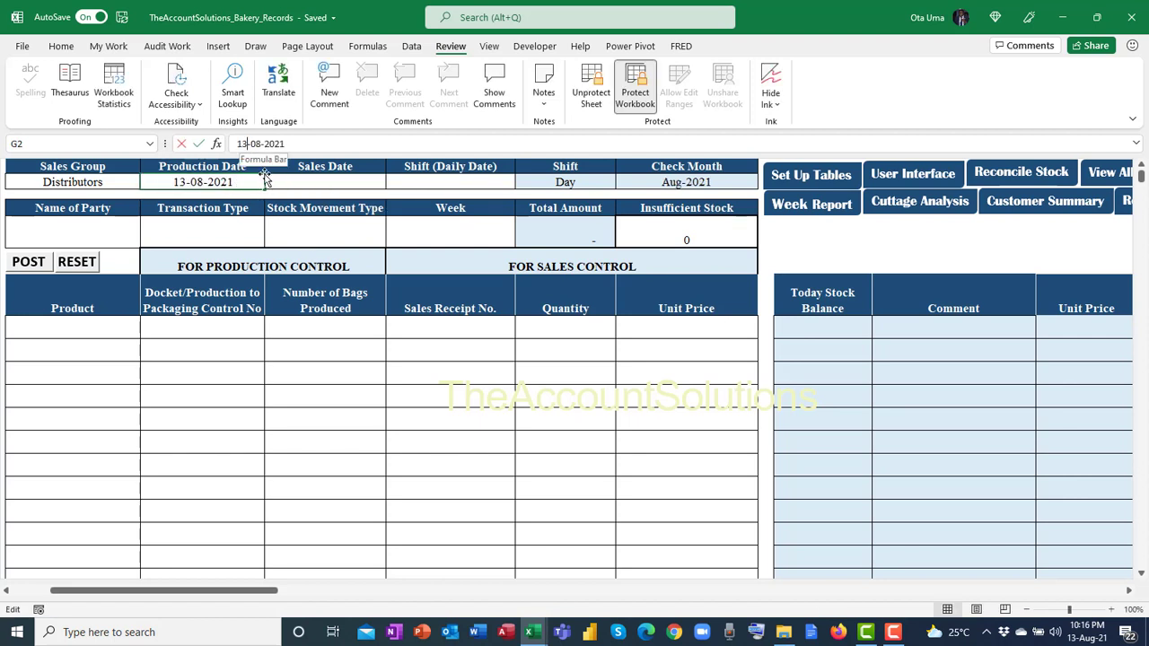
key(BackSpace)
text(2)
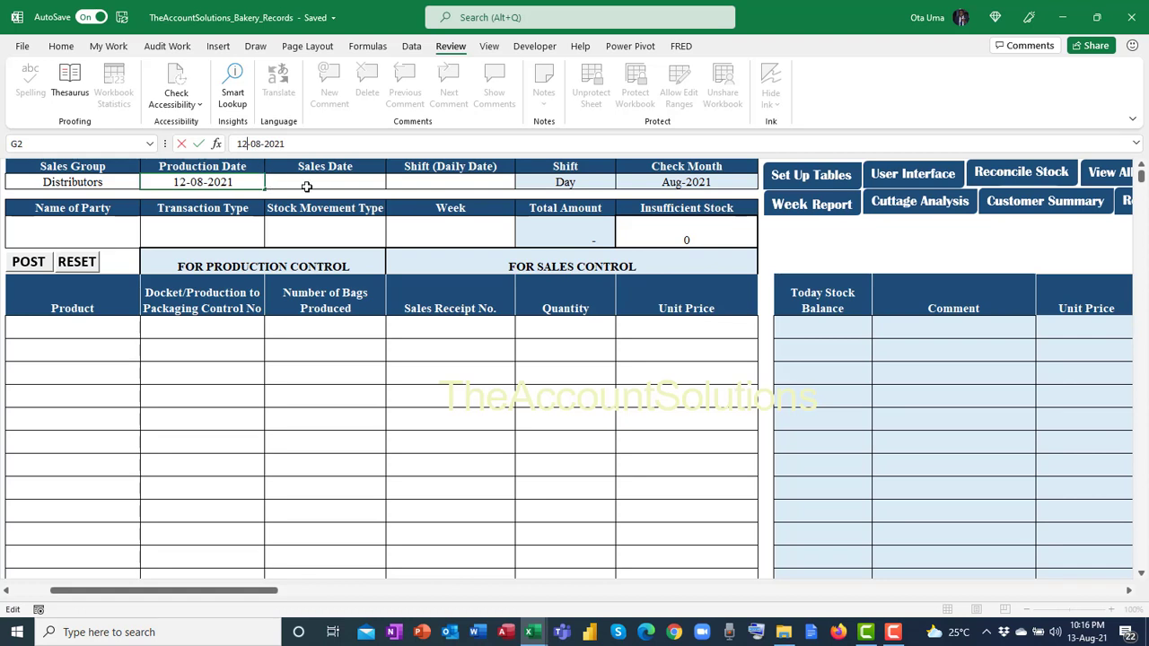
click(307, 185)
click(215, 184)
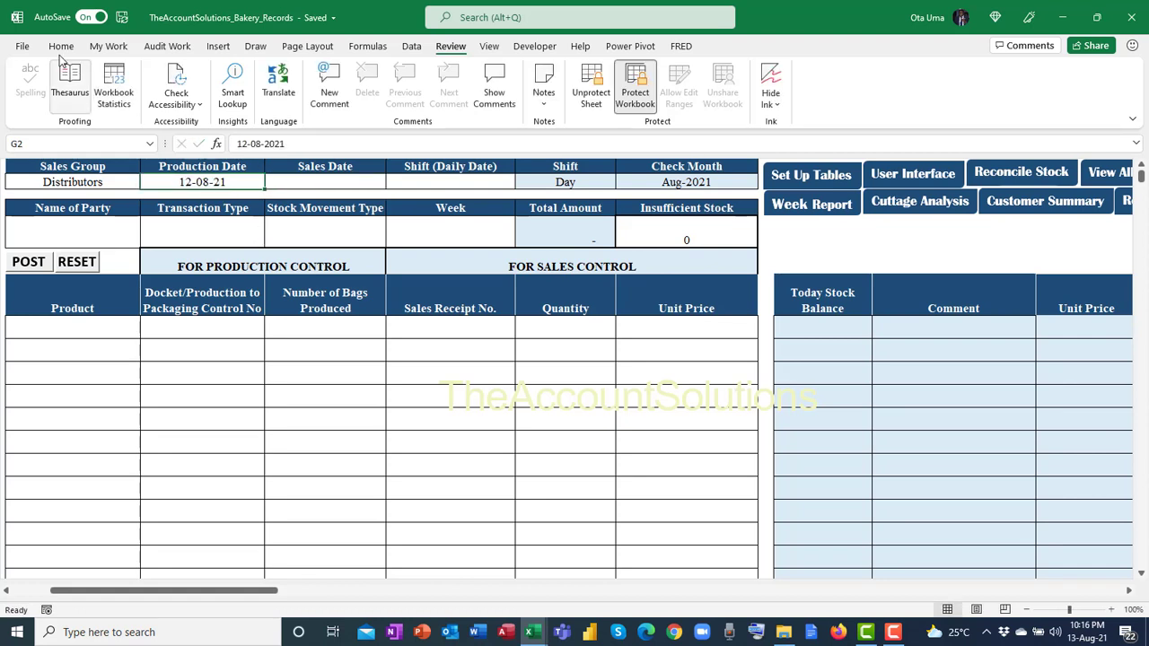
Step: Enter 13/08/21 as both the sales date and the shift's daily date
click(325, 187)
text(13/)
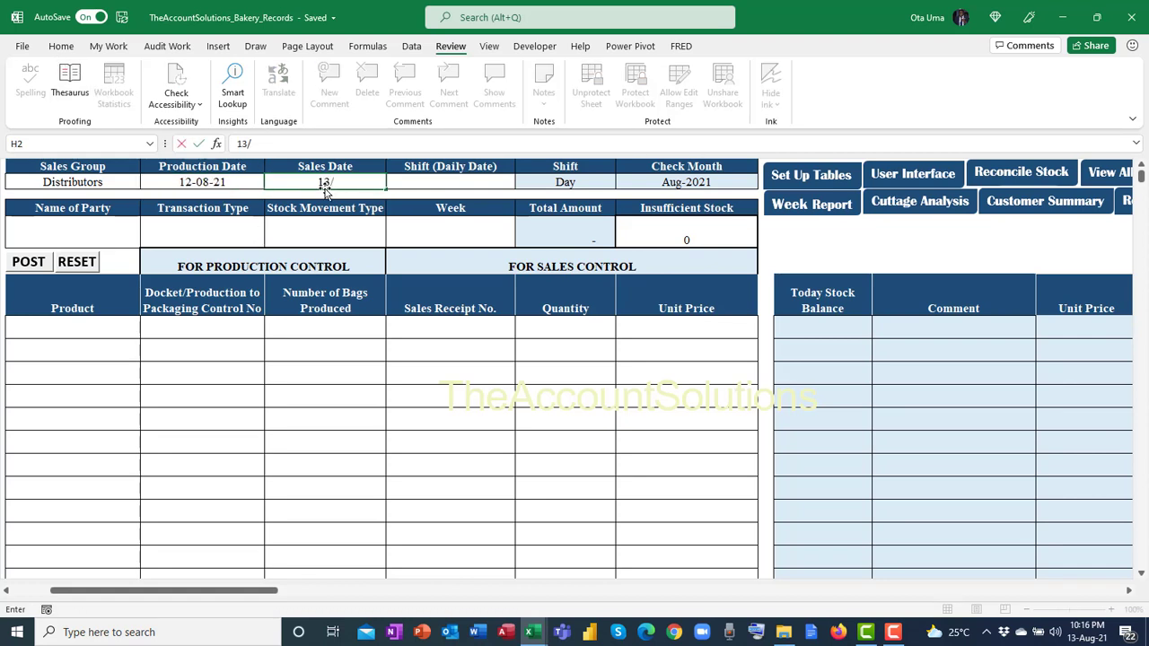
text(08/21)
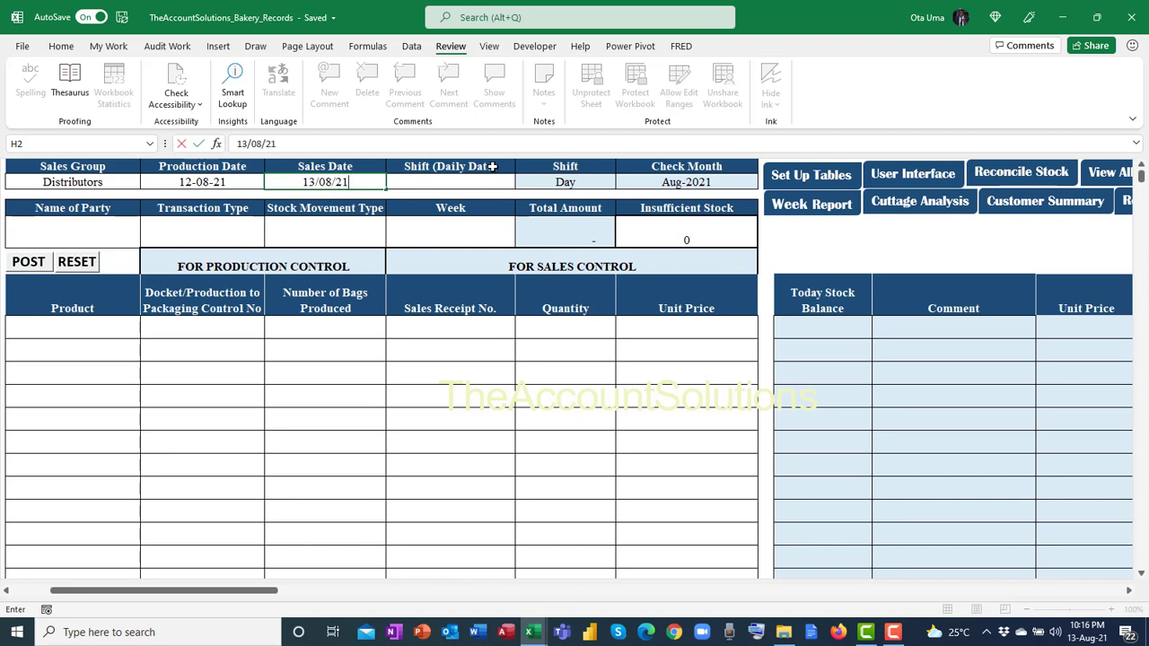
click(476, 185)
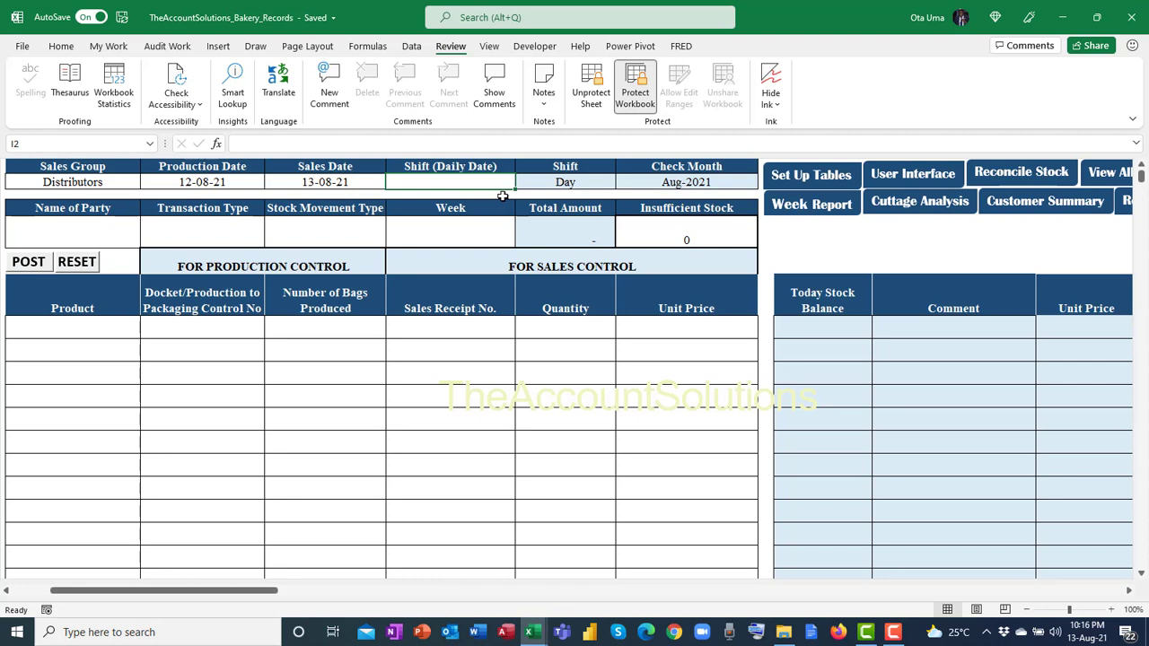
text(13/8)
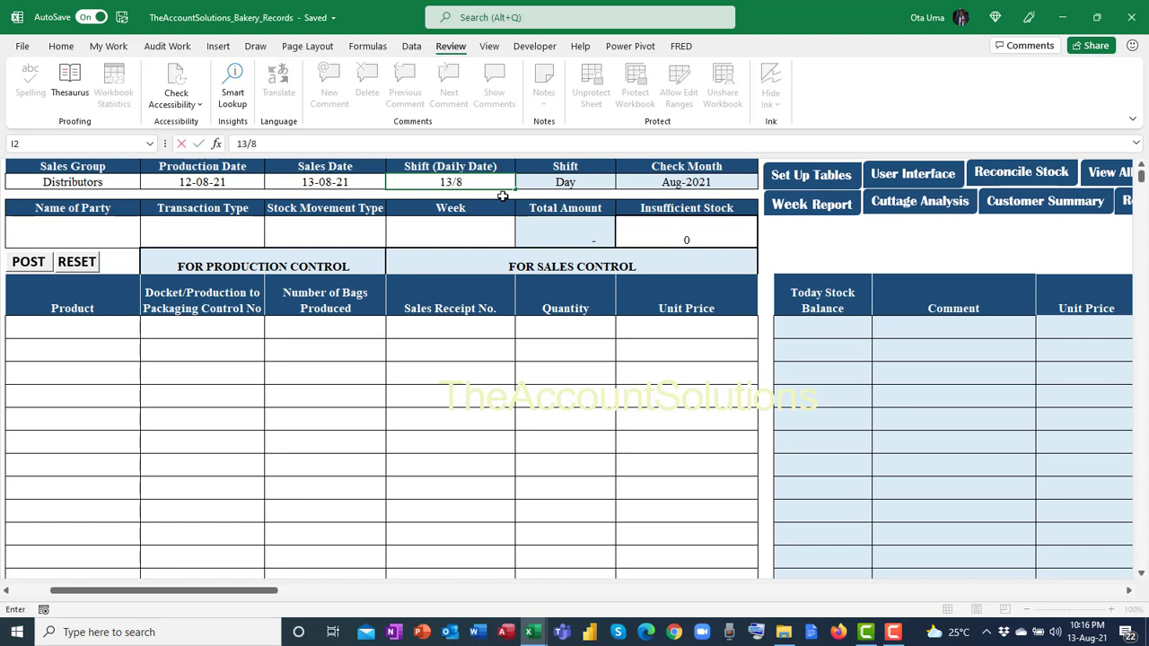
text(/21)
Step: Choose the name of the party for this distributor entry and set the transaction type to Sales
click(134, 231)
click(146, 241)
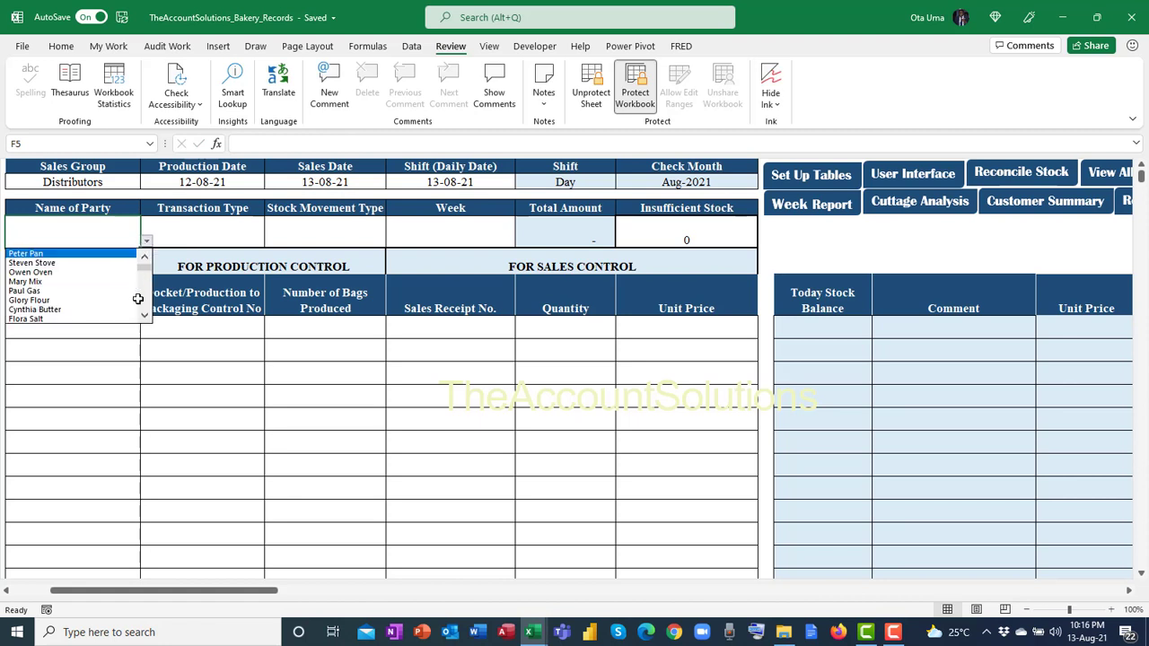
scroll(137, 299, down, 3)
click(135, 298)
click(268, 238)
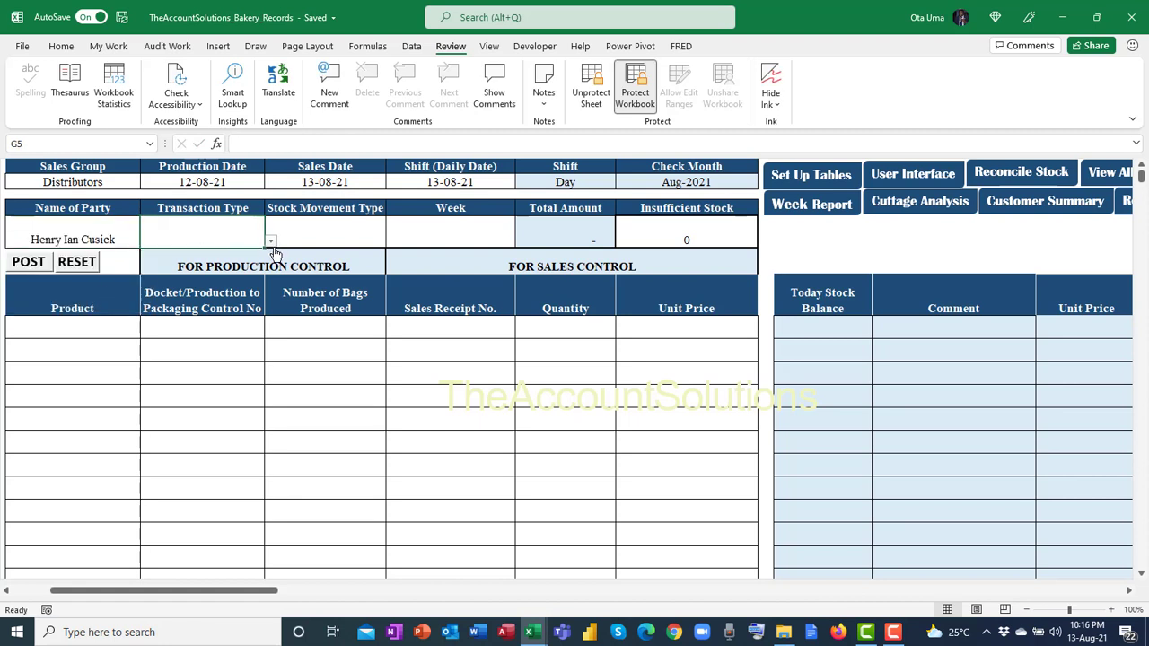
click(271, 243)
click(218, 267)
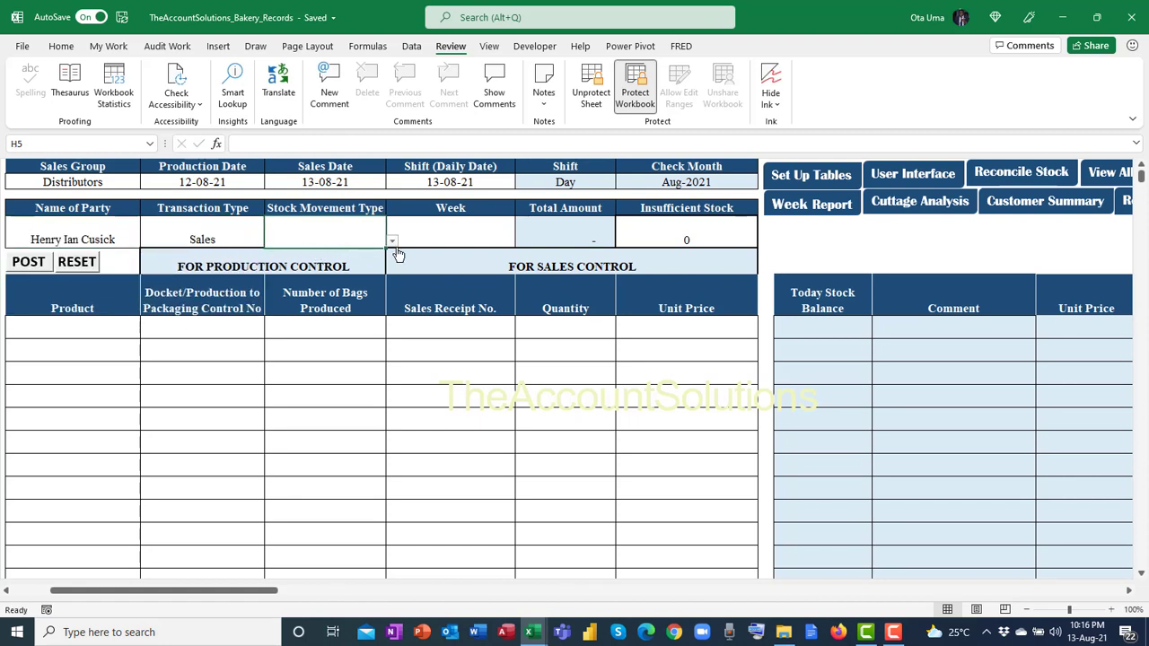
Step: Set the stock movement type to Product Out and the week to Aug-21/Week 2
click(393, 242)
click(366, 260)
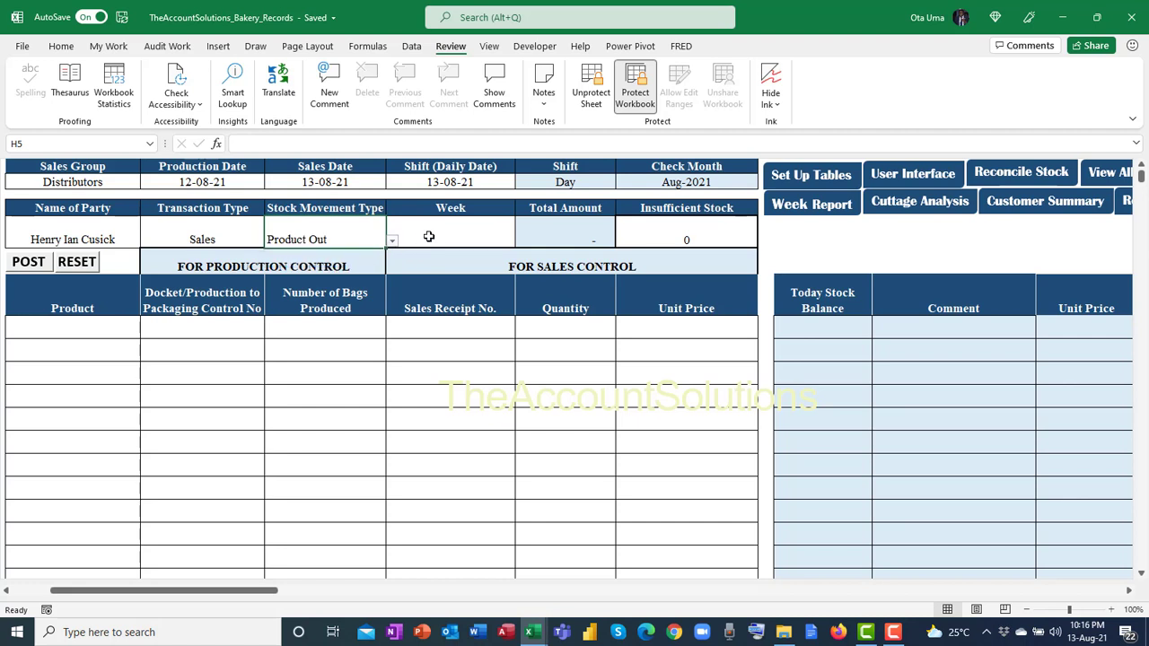
click(521, 241)
drag(524, 269, 521, 288)
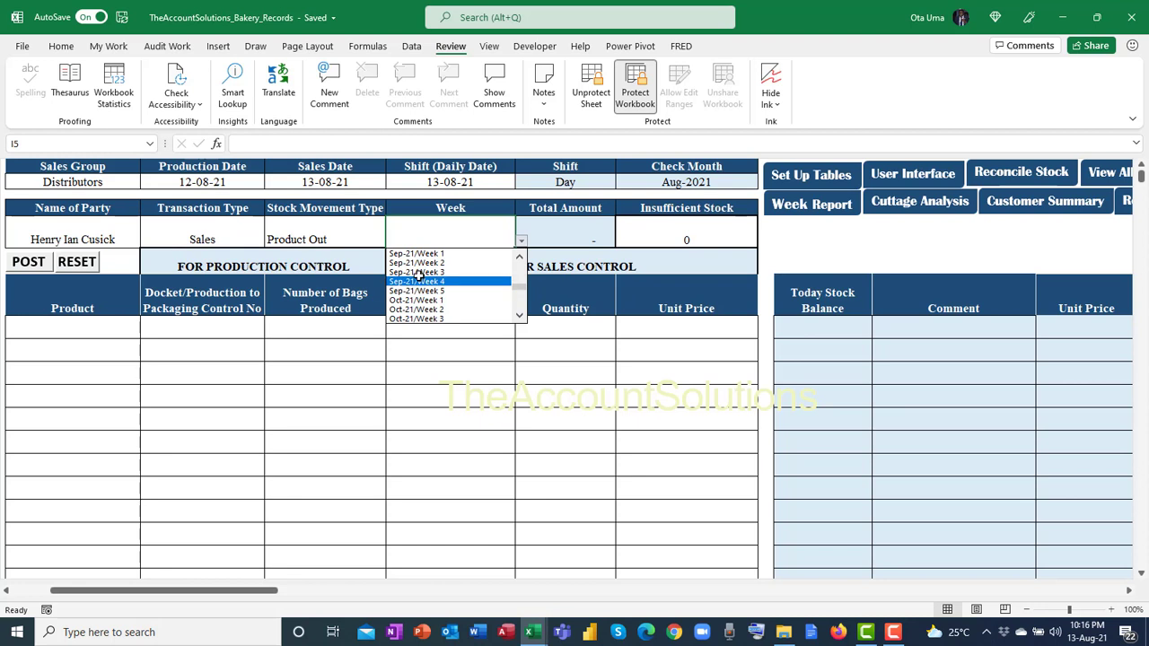
click(521, 257)
click(520, 258)
click(521, 258)
click(521, 258)
click(521, 257)
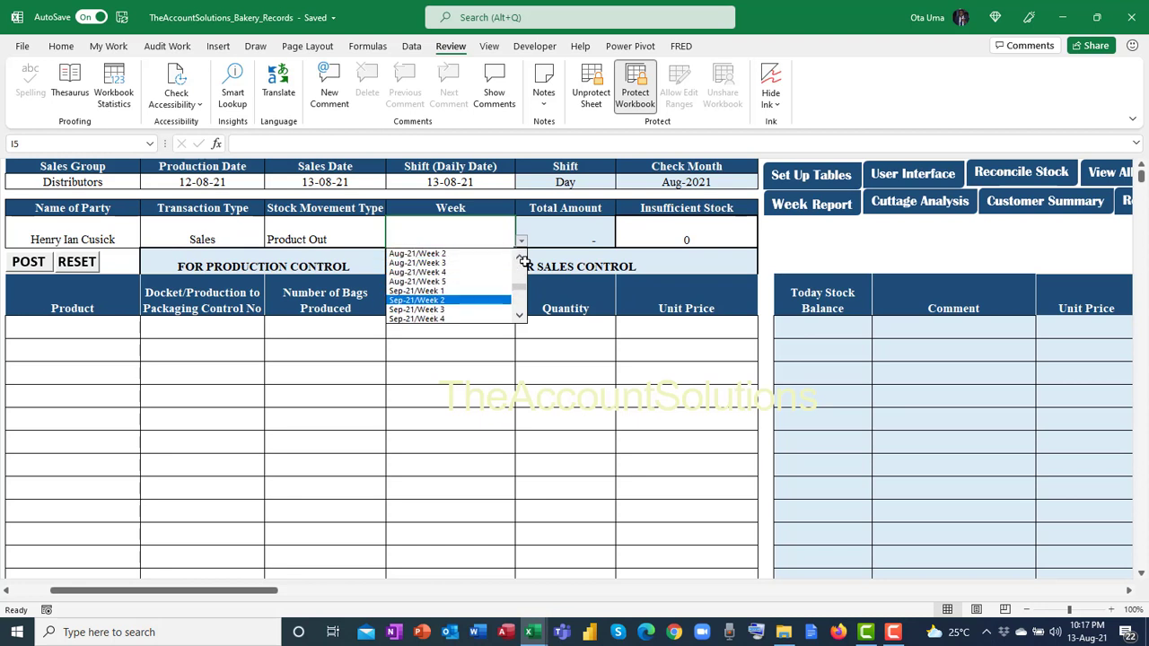
click(417, 254)
Step: Choose EW Butter as the product in the first row and EW Fresh in the second and third rows
click(92, 329)
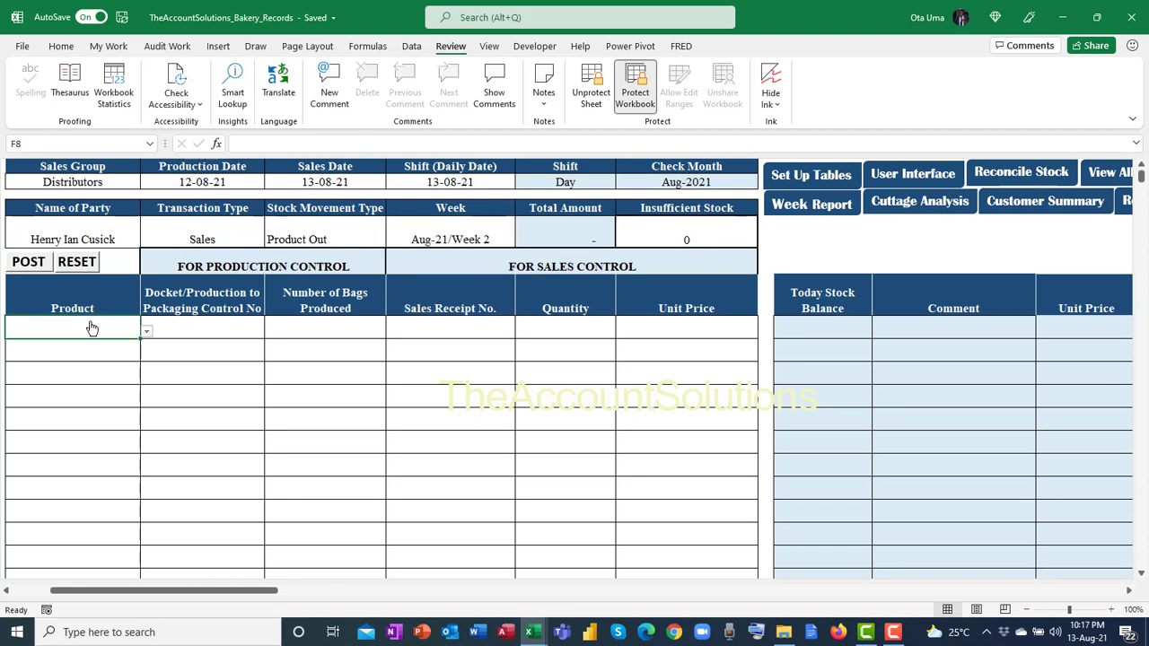
click(146, 332)
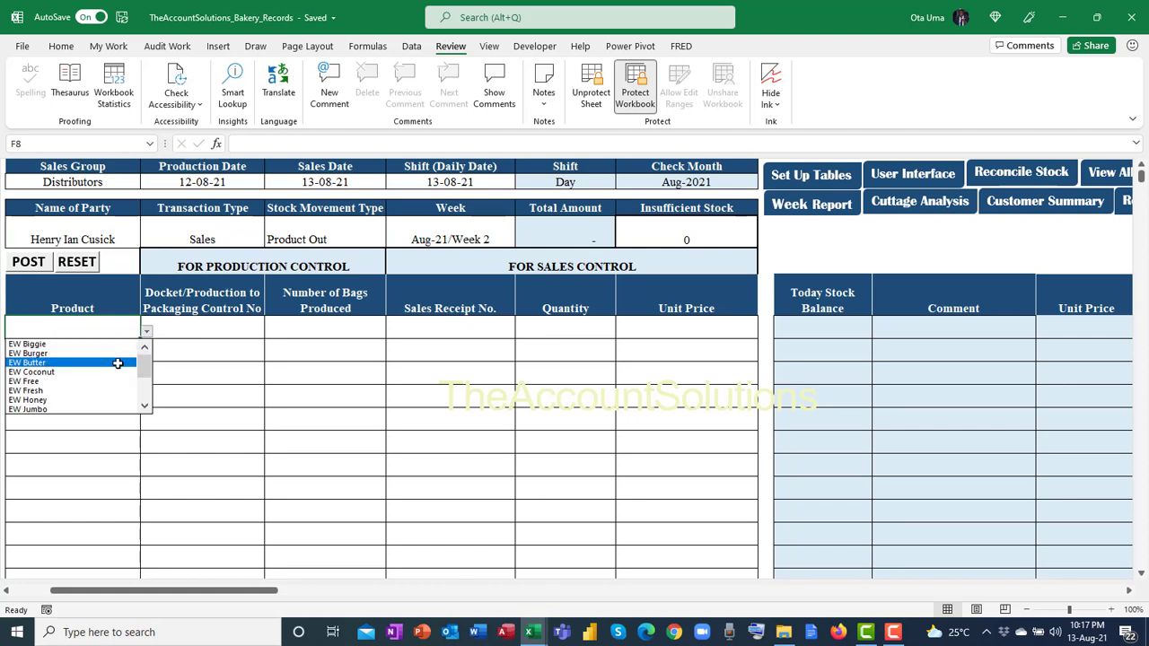
click(113, 363)
click(126, 358)
click(146, 354)
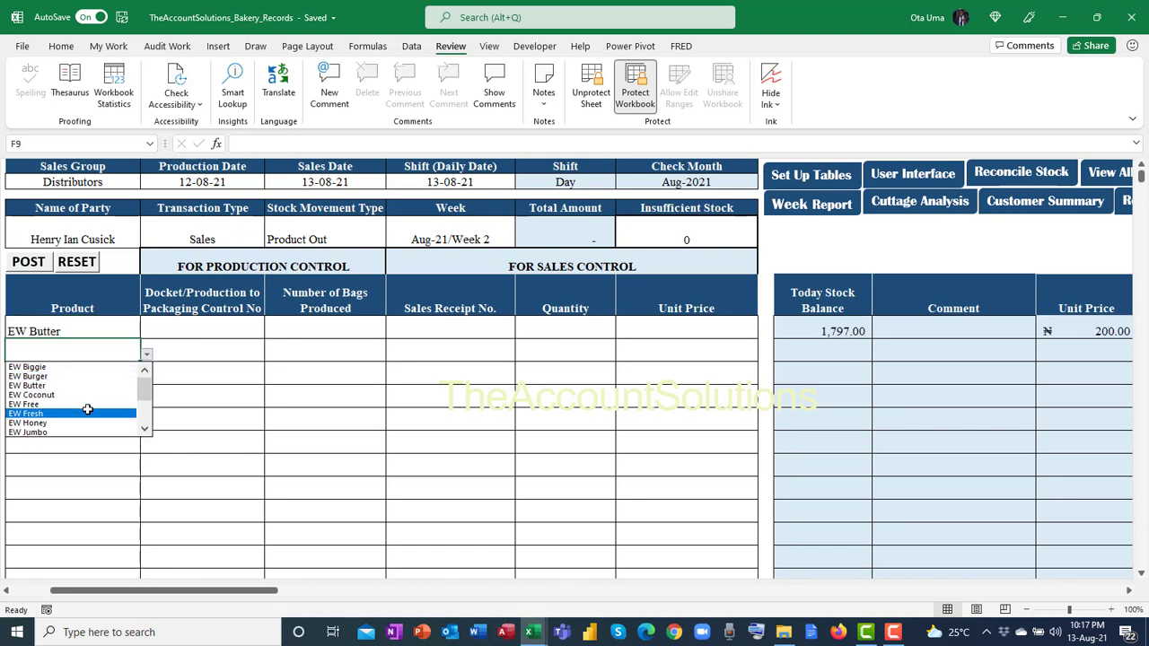
click(93, 407)
click(123, 385)
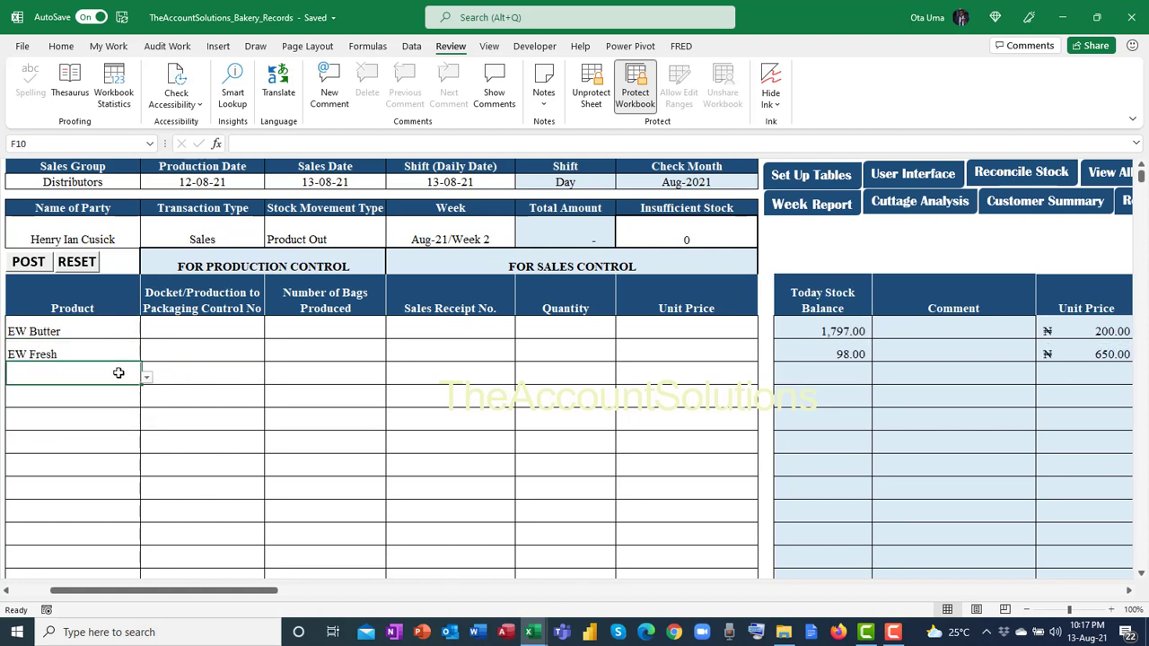
click(147, 377)
click(71, 437)
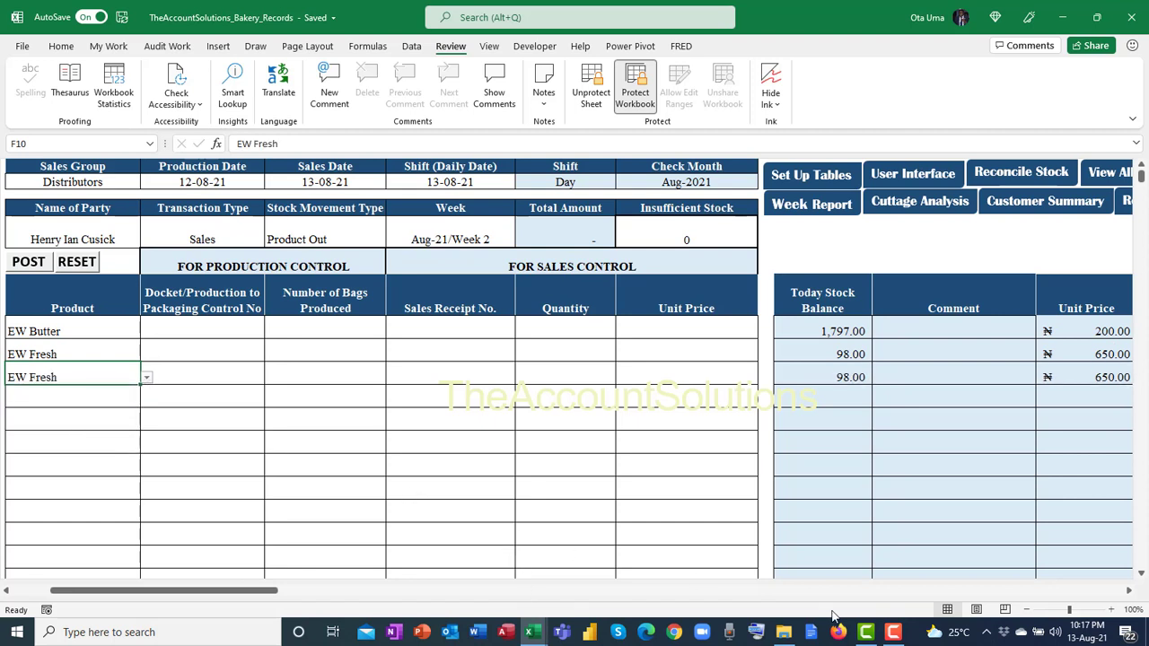
click(893, 632)
click(1082, 583)
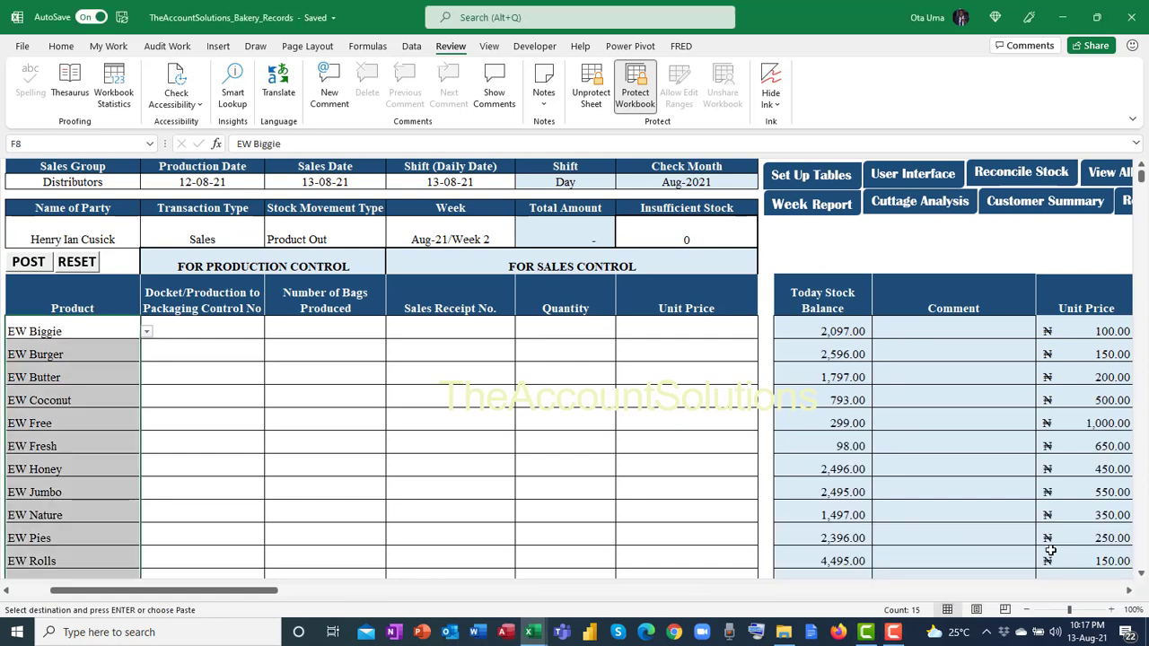
Step: Review the full list of products with their stock balances for today and their unit prices
click(80, 423)
scroll(79, 448, down, 5)
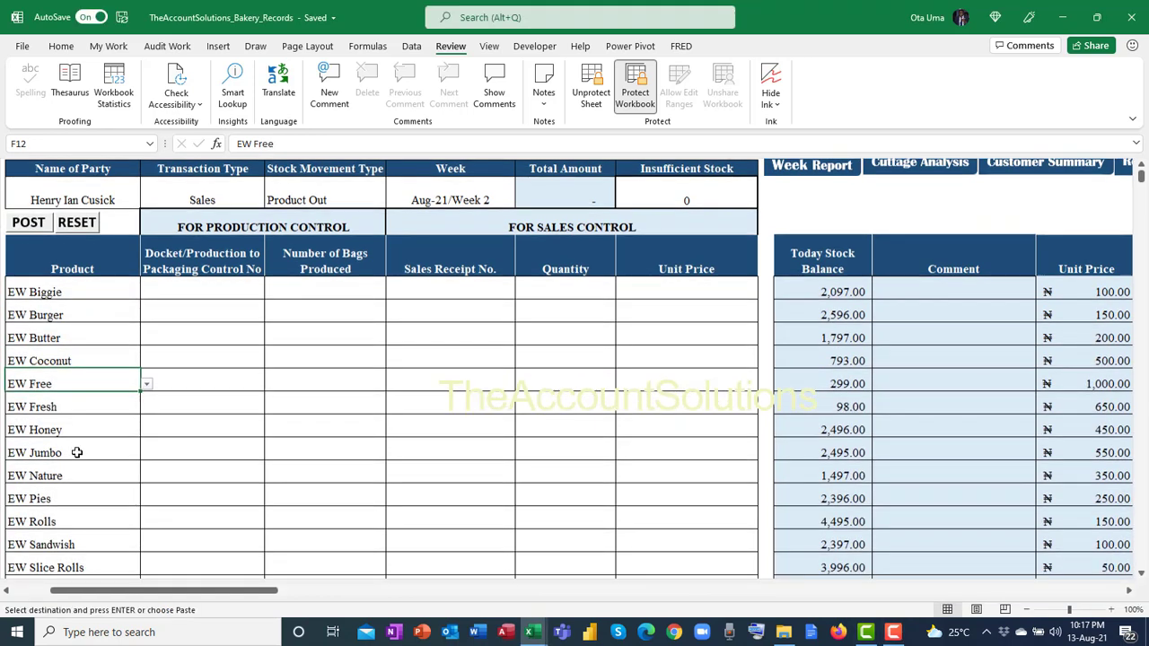
scroll(77, 453, up, 6)
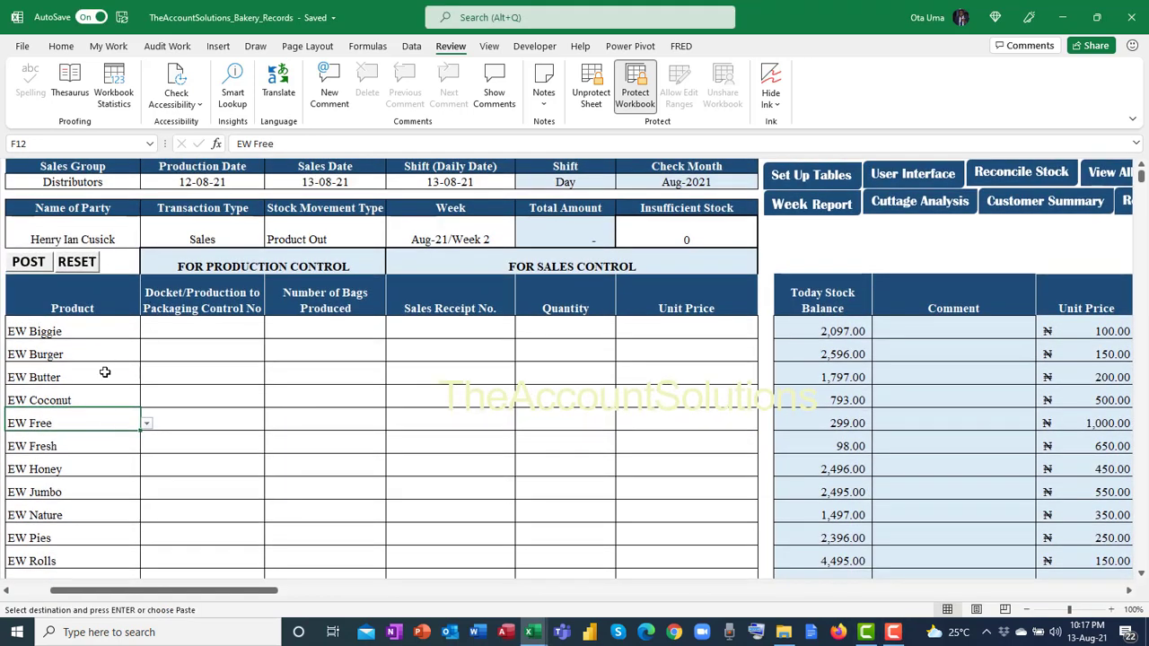
scroll(119, 395, down, 5)
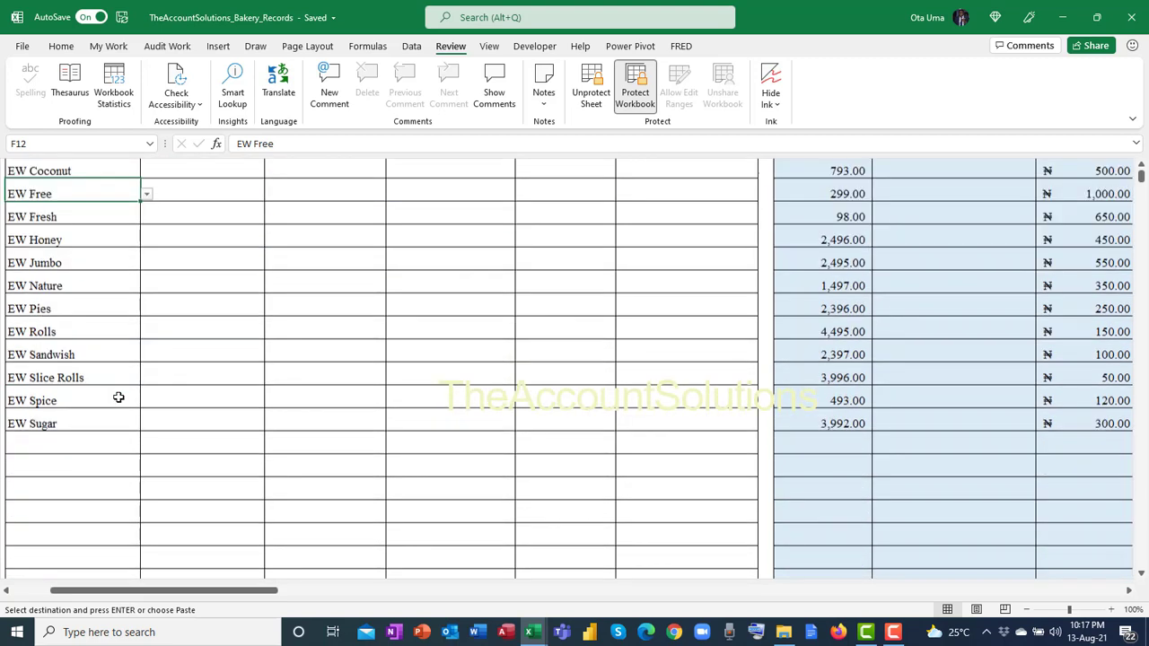
scroll(309, 394, up, 6)
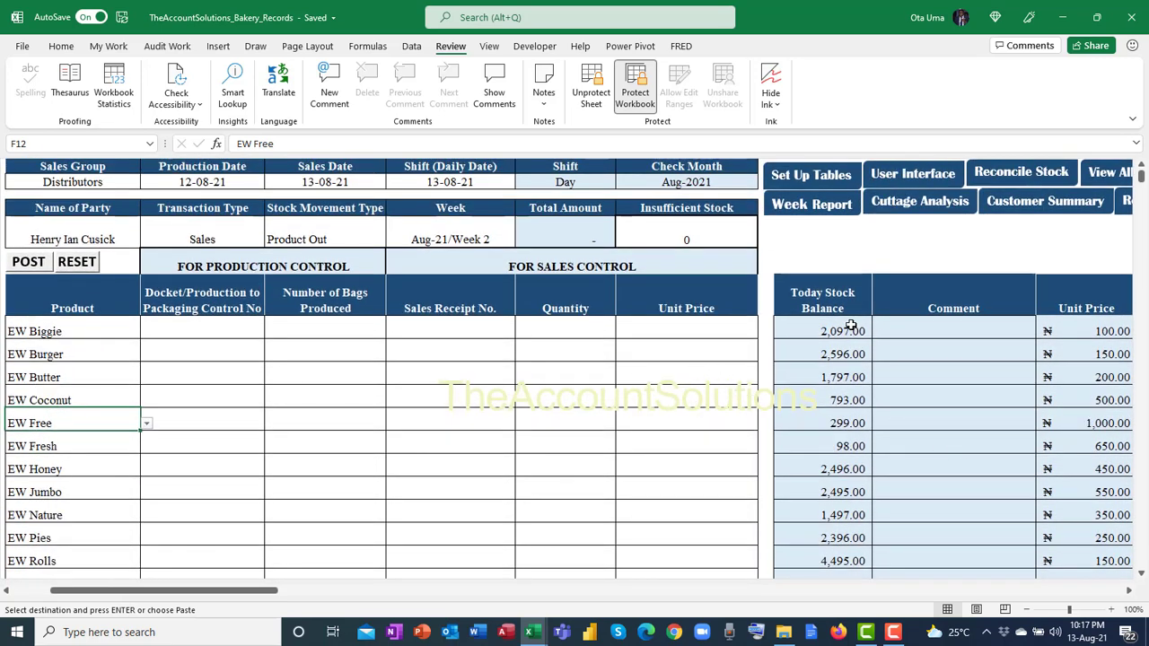
scroll(846, 337, down, 3)
scroll(847, 346, up, 3)
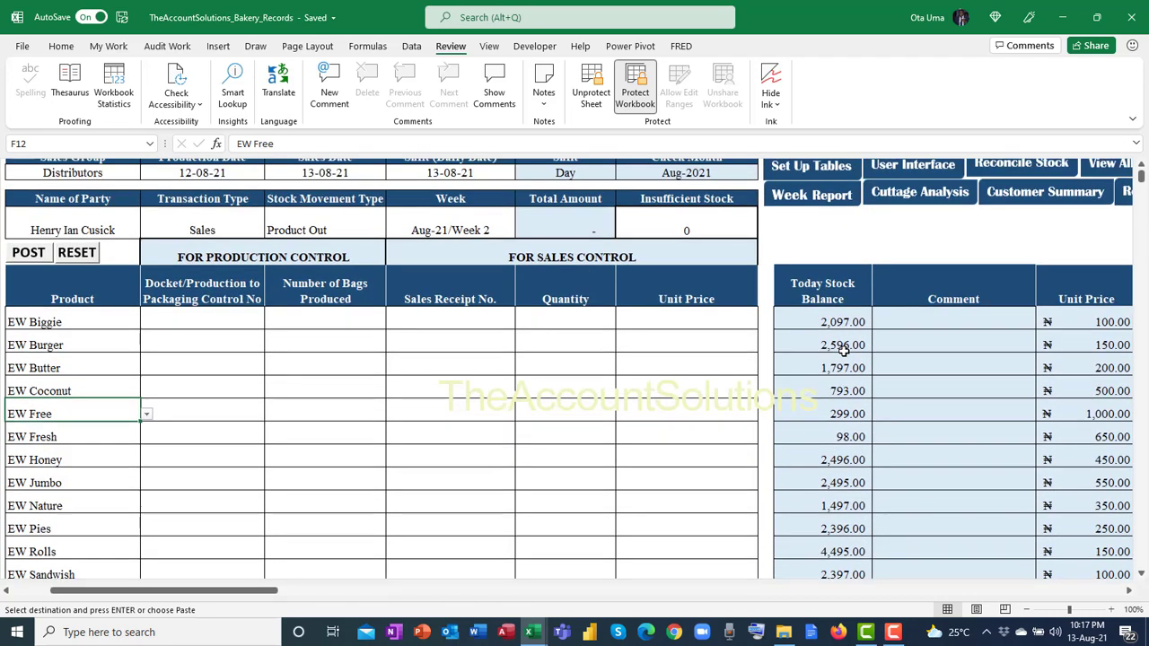
scroll(1113, 316, down, 1)
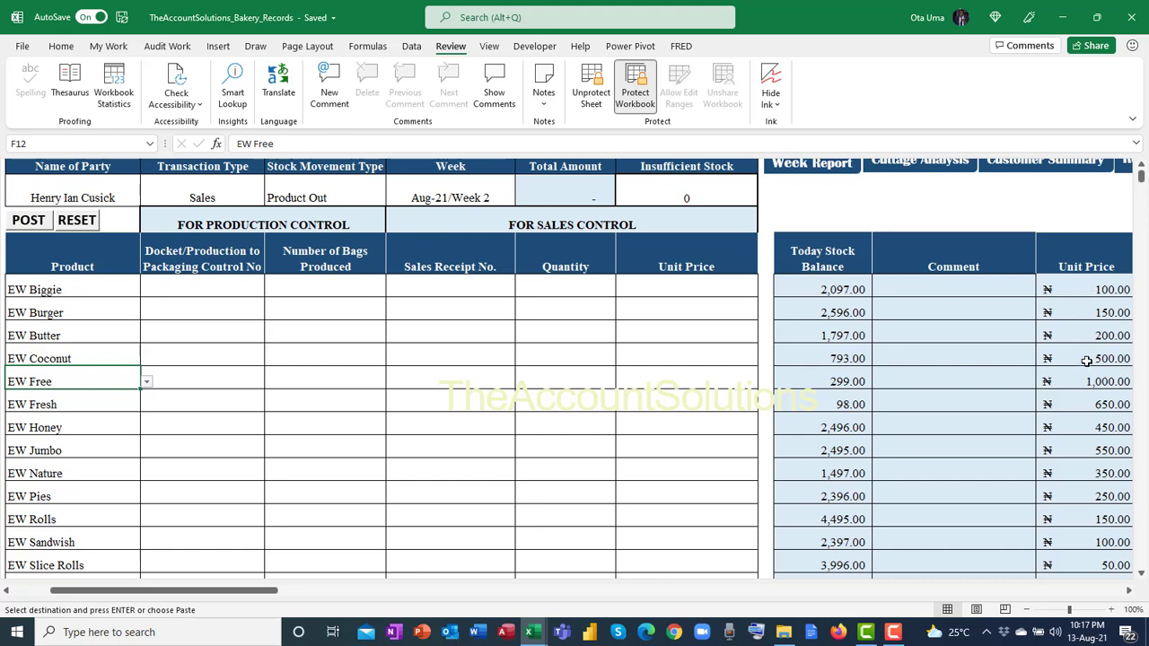
scroll(1052, 332, down, 1)
scroll(1054, 351, up, 2)
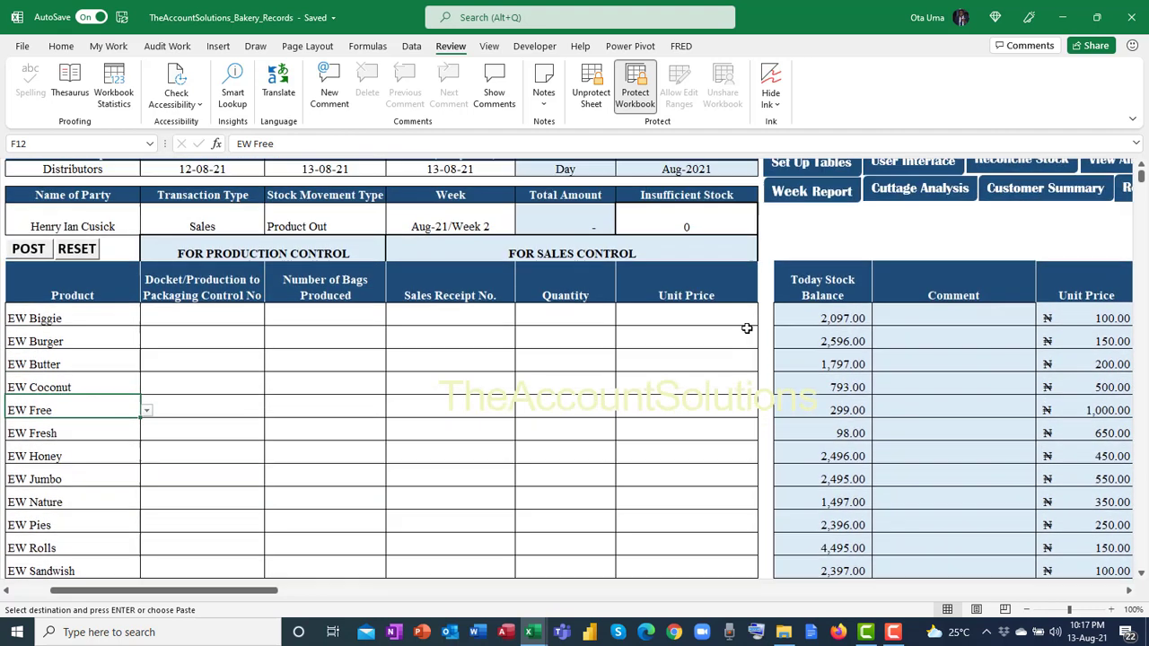
Step: Enter sales quantities of 1500 for EW Biggie and 500 for EW Burger
click(564, 329)
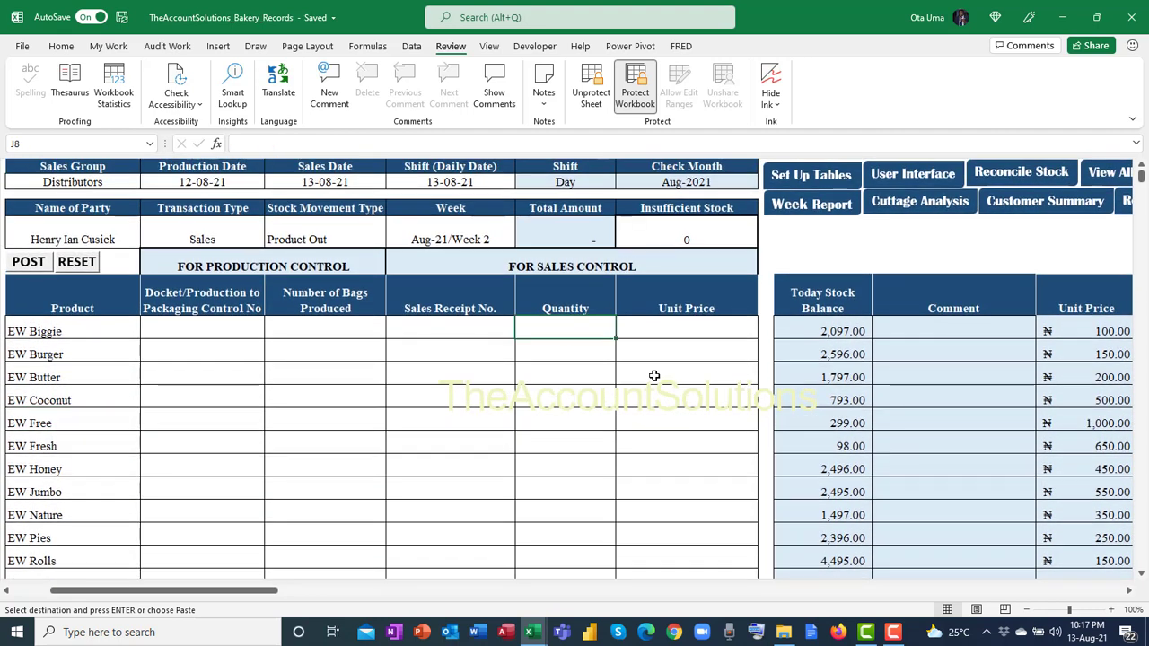
text(1500)
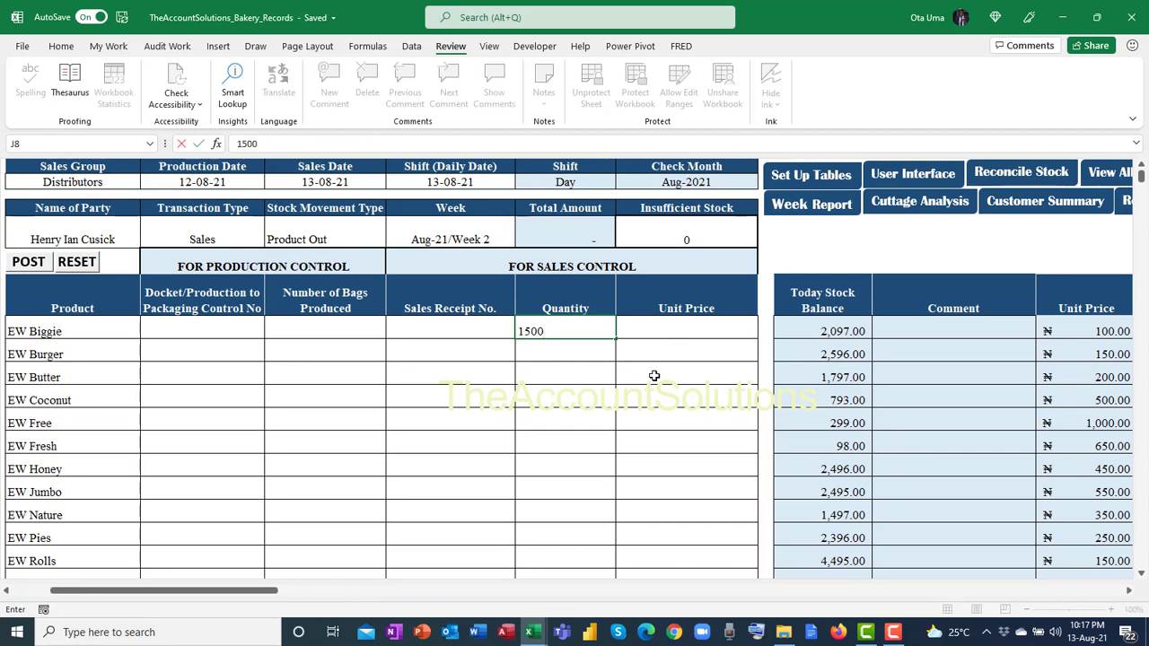
key(Return)
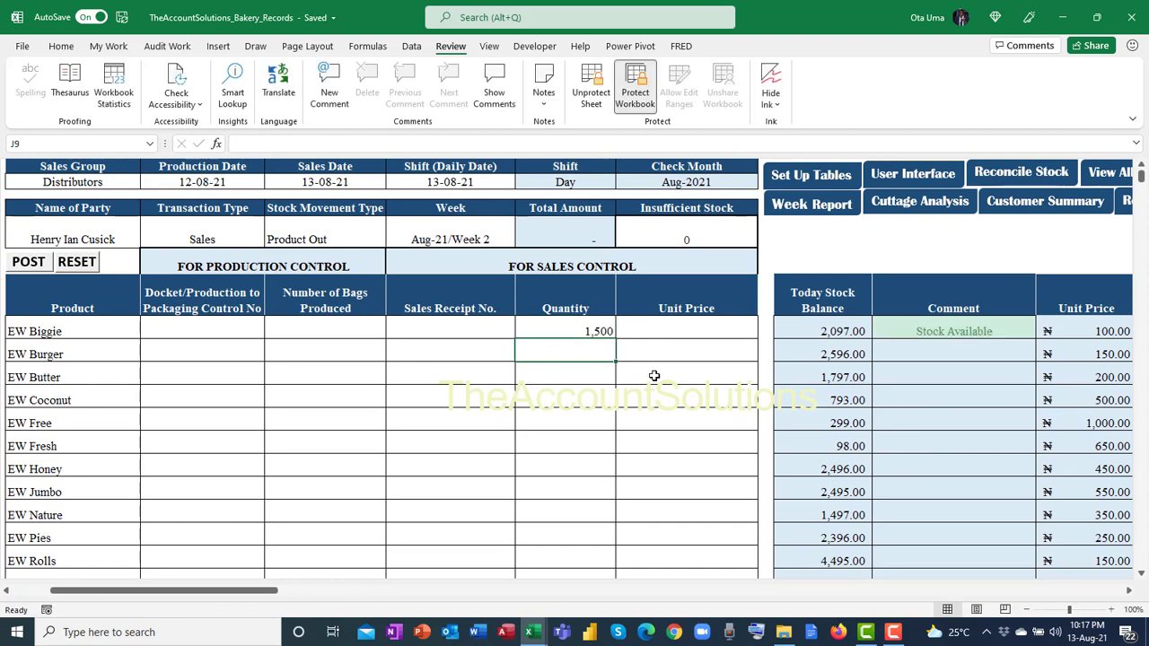
text(500)
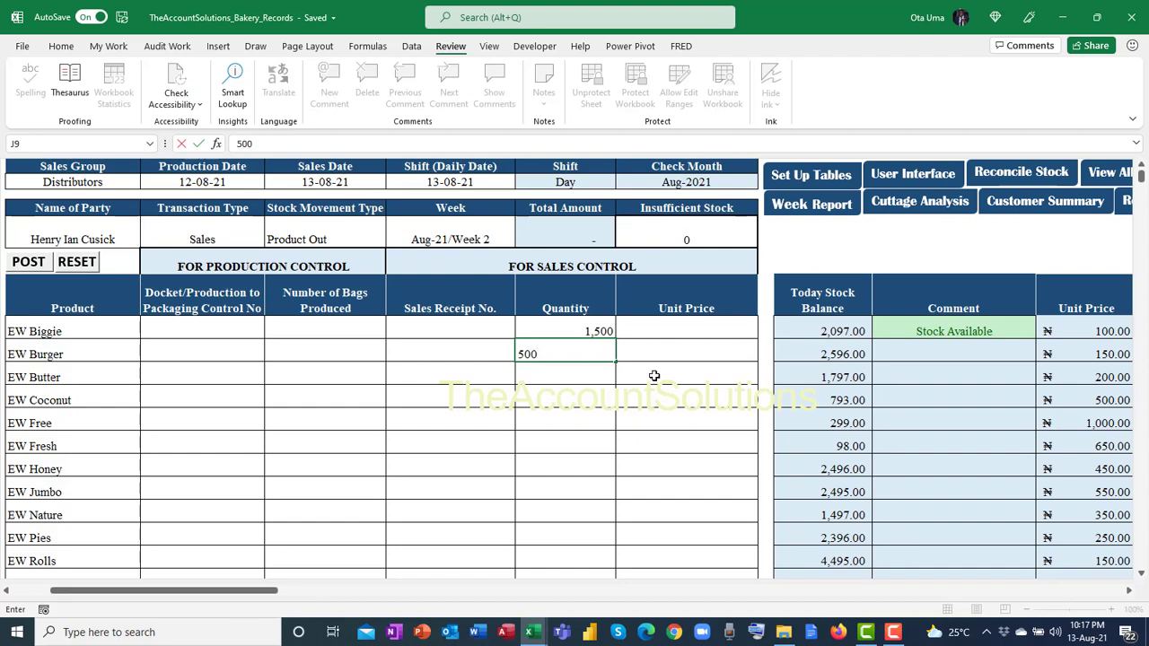
key(Return)
scroll(618, 326, down, 3)
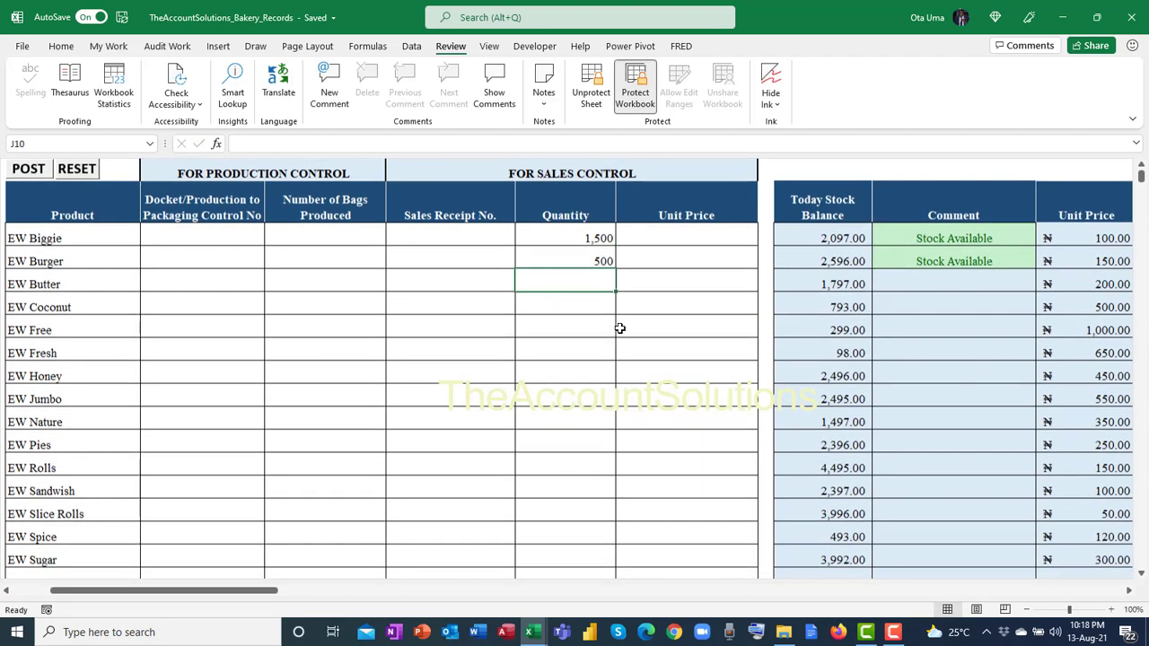
scroll(590, 341, up, 2)
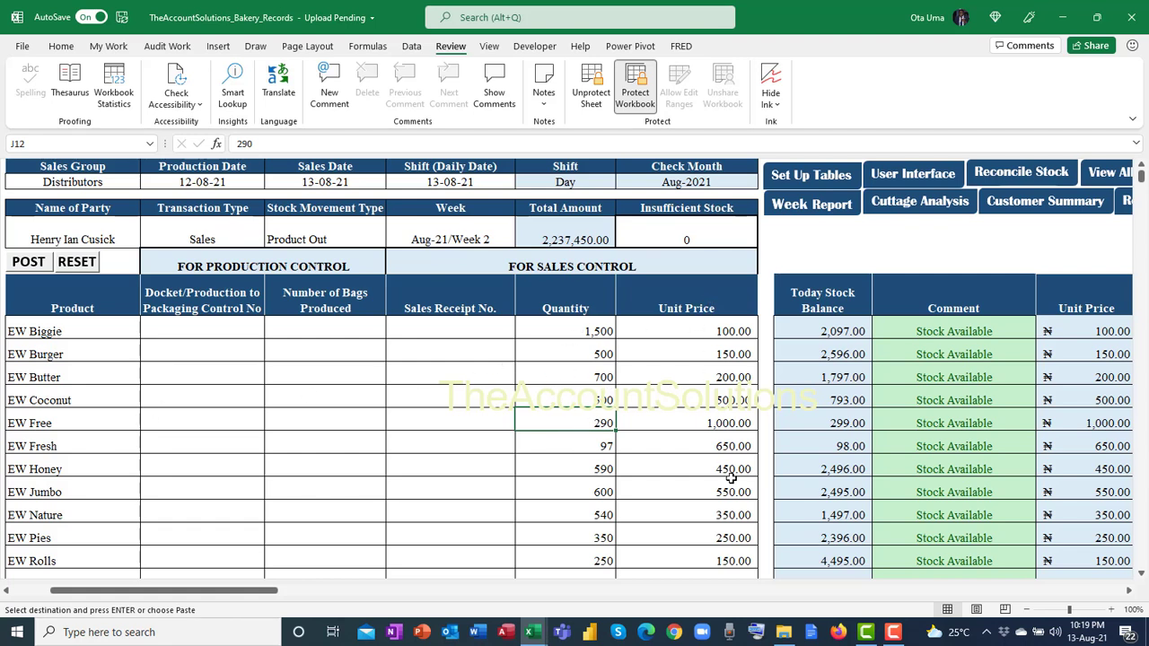
Step: Enter 0001 as the sales receipt number for EW Biggie
click(439, 327)
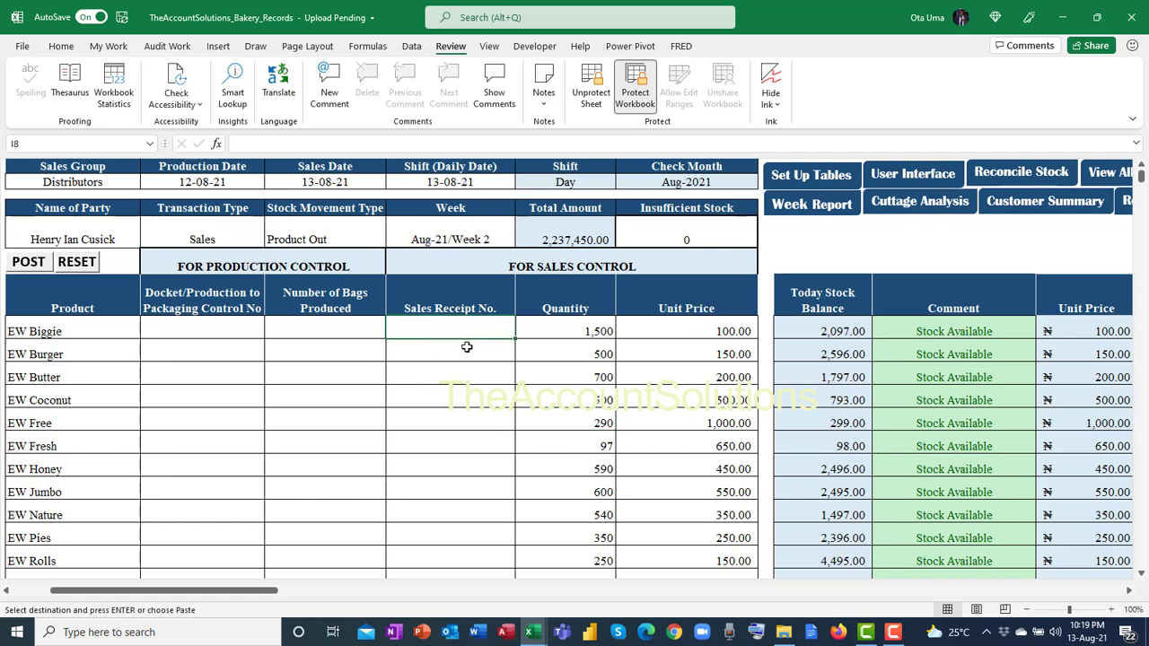
text(0001)
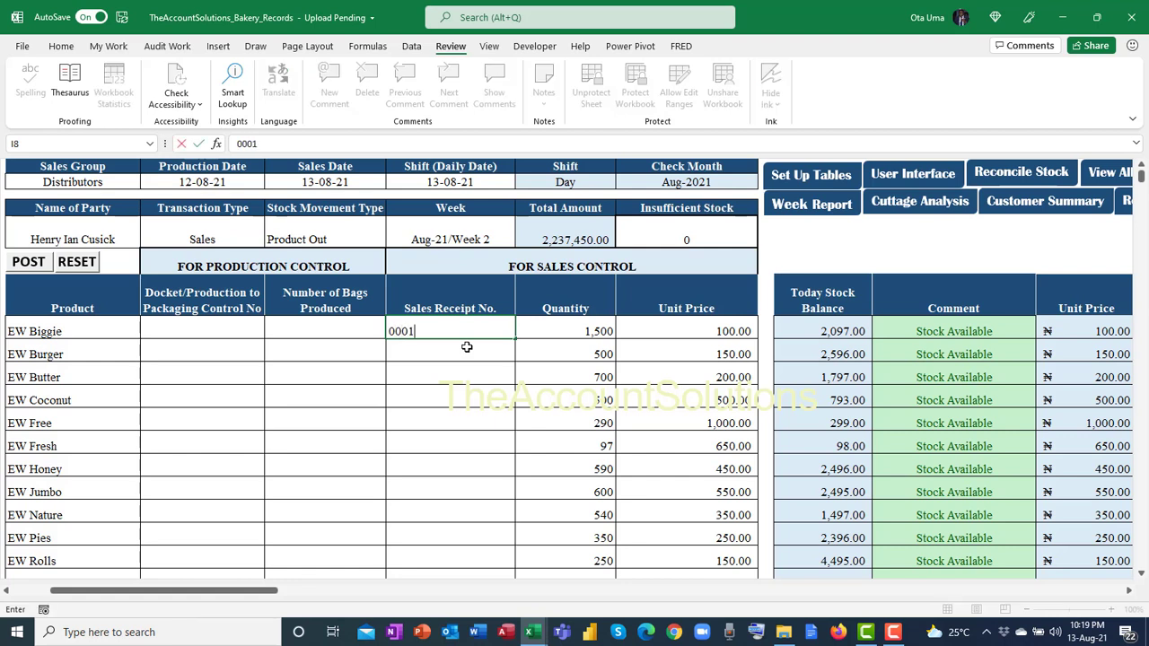
key(Return)
text(00)
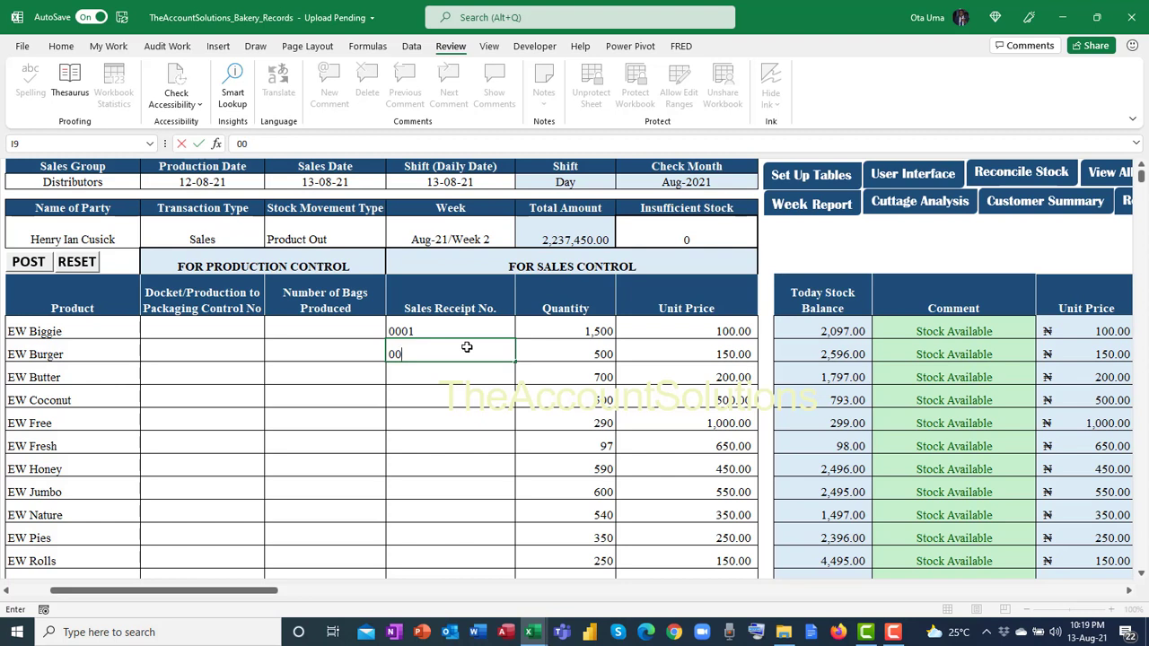
text(-1)
key(Return)
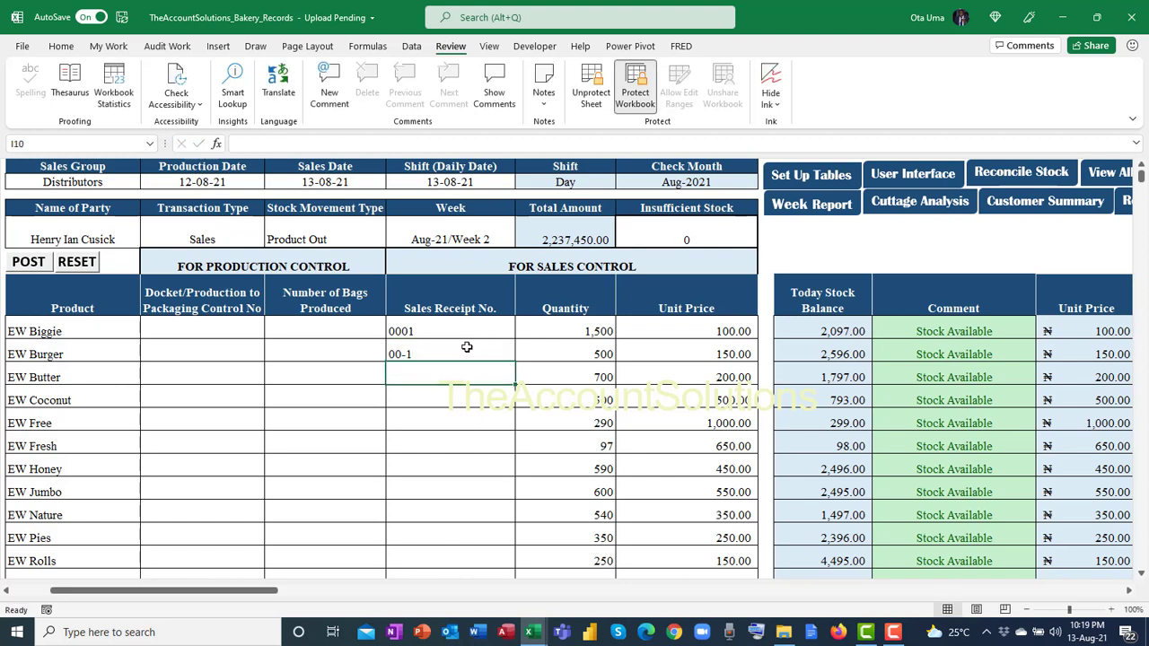
Step: Copy EW Biggie's sales receipt number 0001 to the product rows below, starting with EW Burger
click(425, 330)
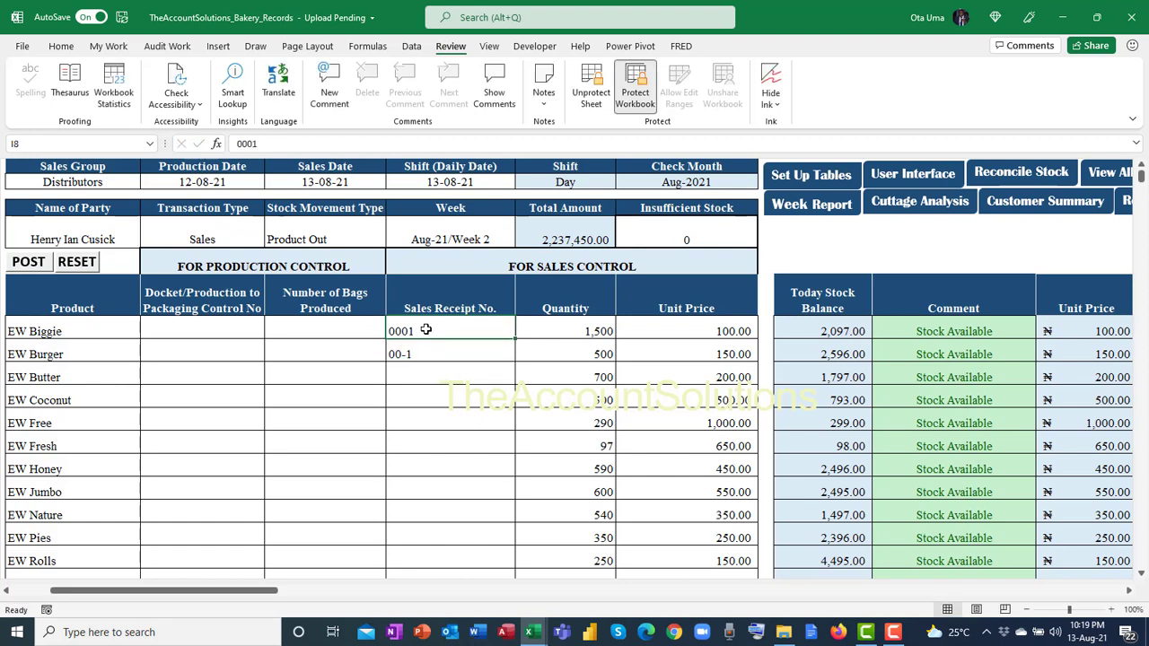
key(ctrl+c)
click(449, 354)
key(ctrl+v)
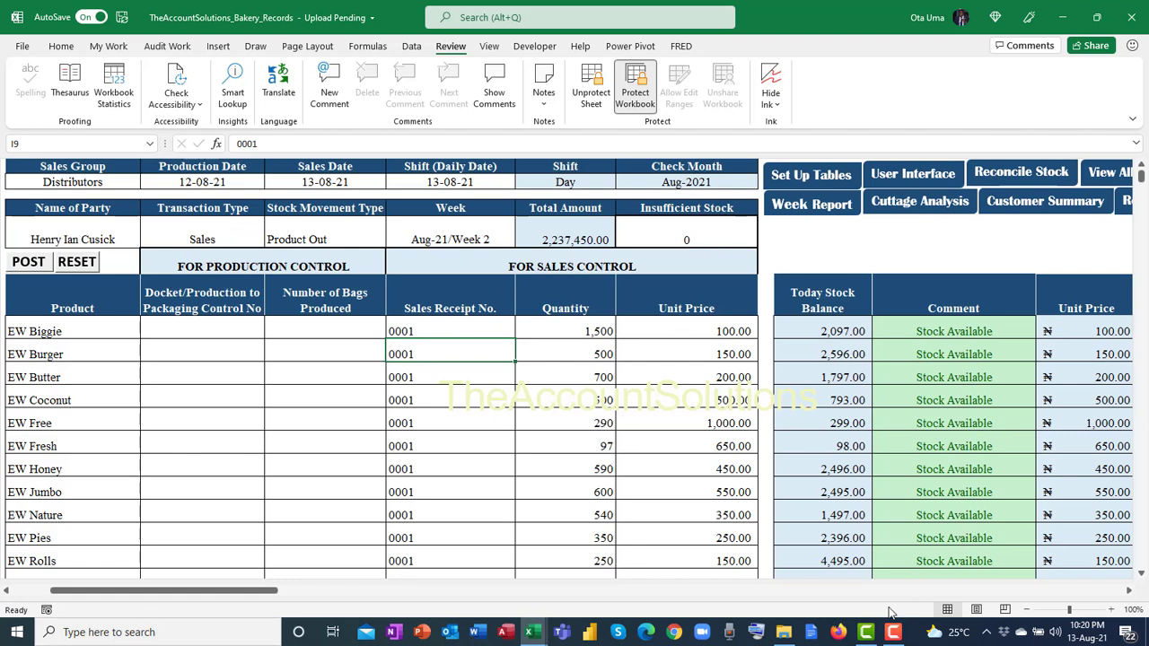
Step: Try a sales quantity of 100 for EW Fresh to test the stock check
click(563, 446)
text(1)
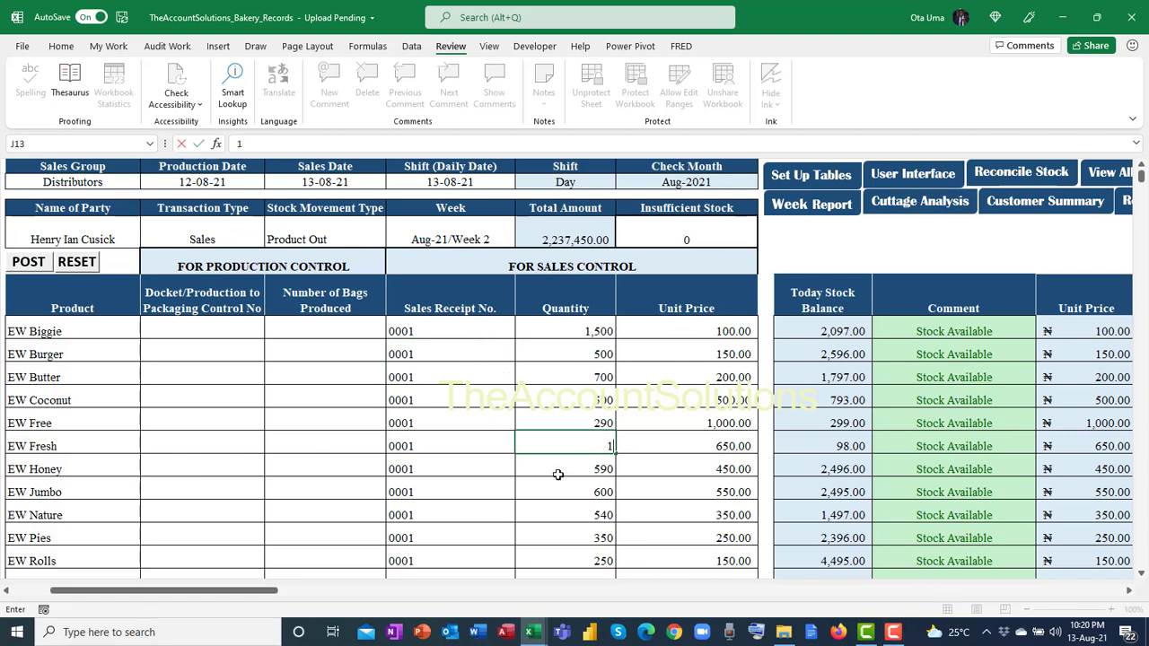
text(00)
key(Return)
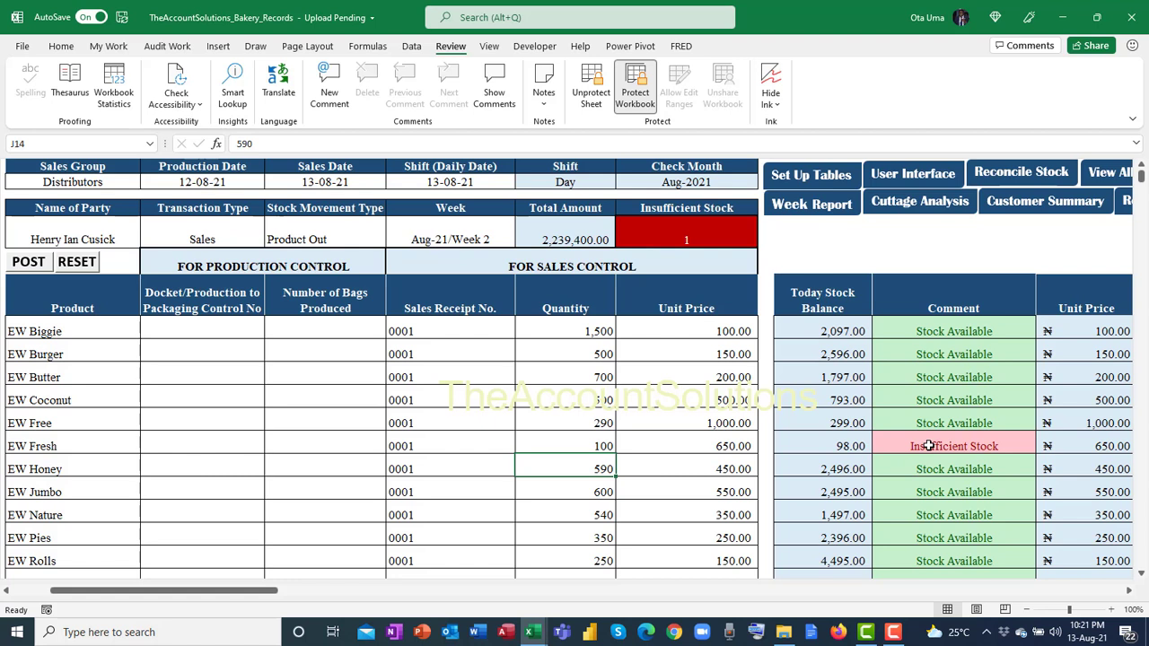
Step: Set the EW Fresh quantity to 97 and post the distributor sales entry
click(555, 442)
text(97)
key(Return)
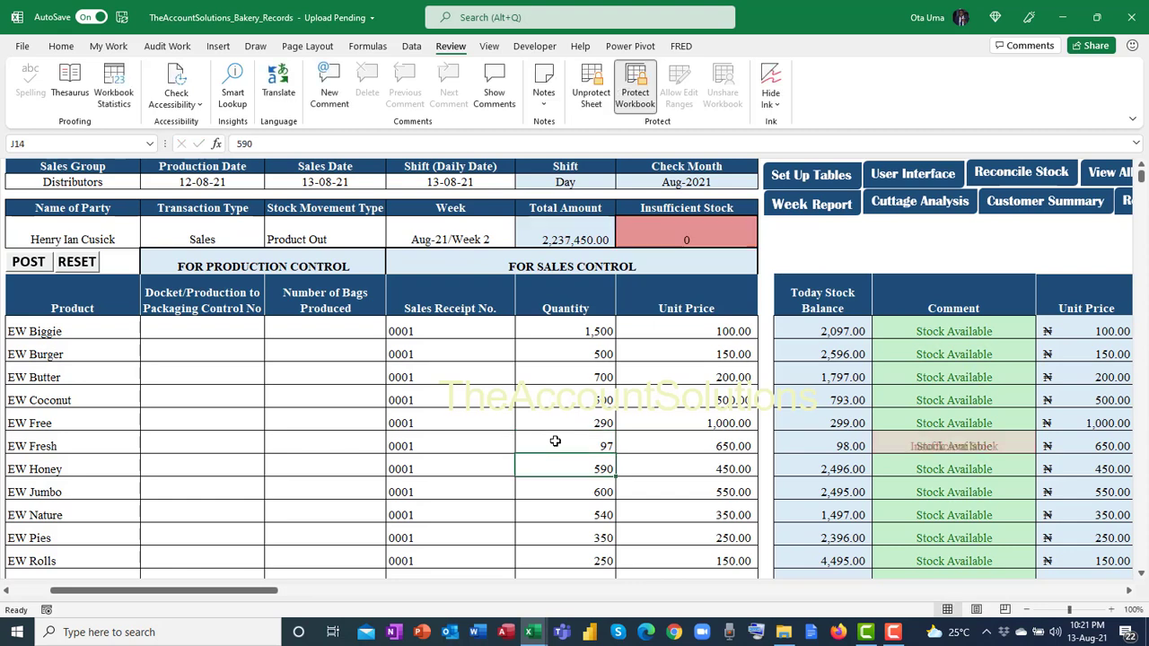
click(28, 263)
click(617, 376)
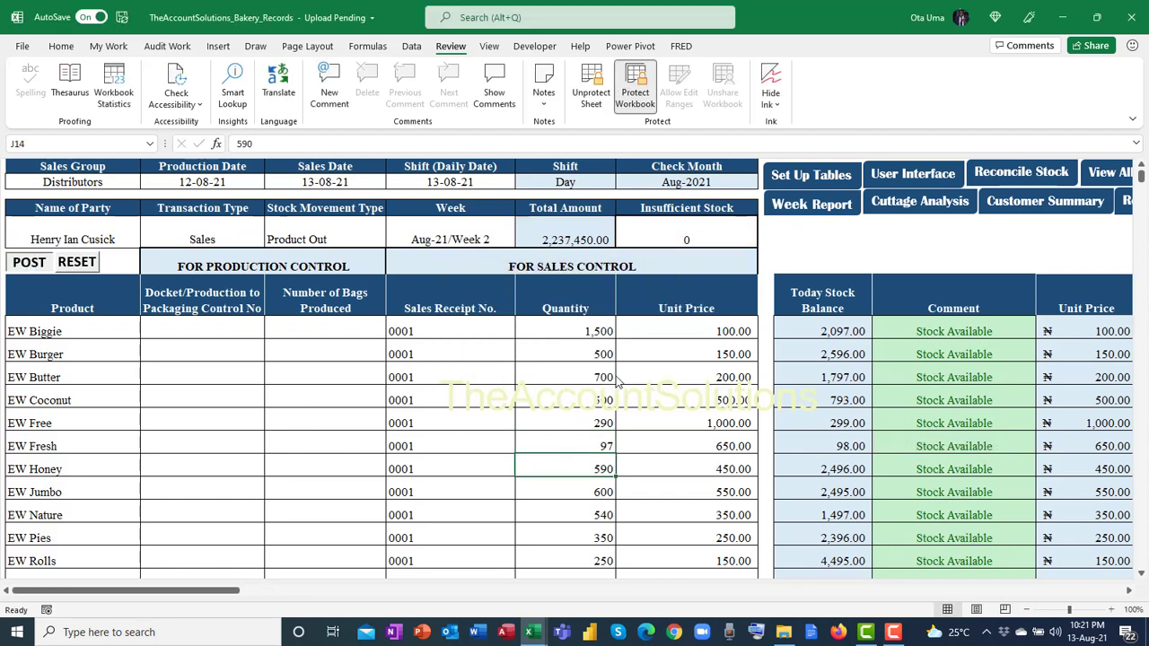
click(621, 364)
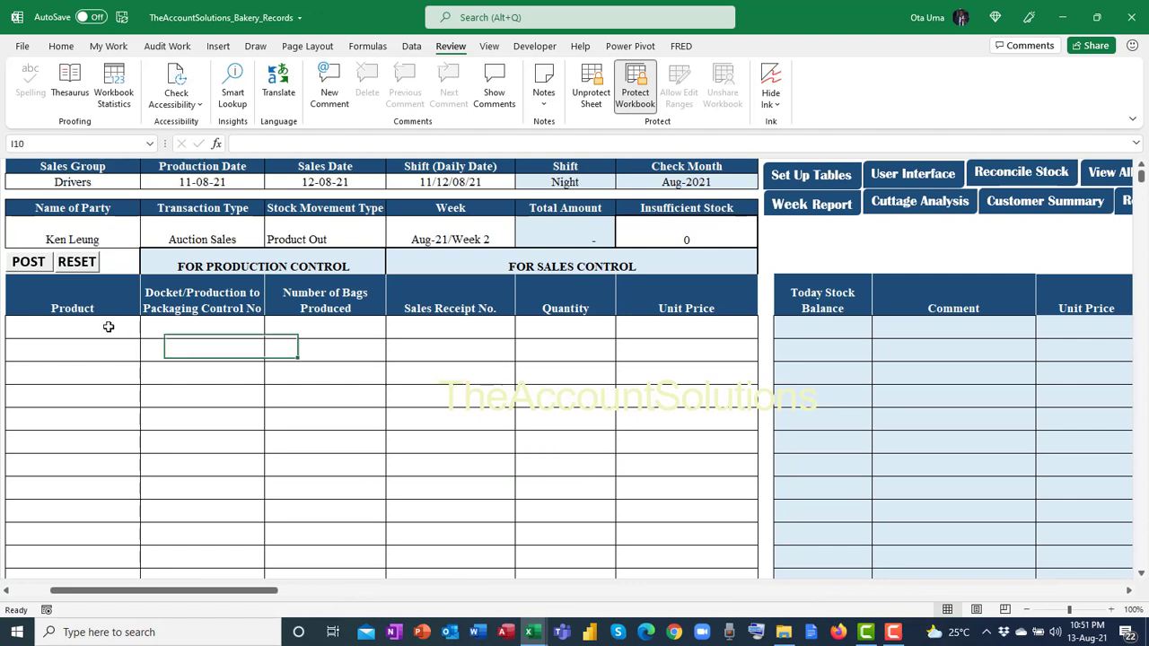
Step: Choose EW Spice as the product in the first row of the auction sales entry
click(108, 327)
click(146, 331)
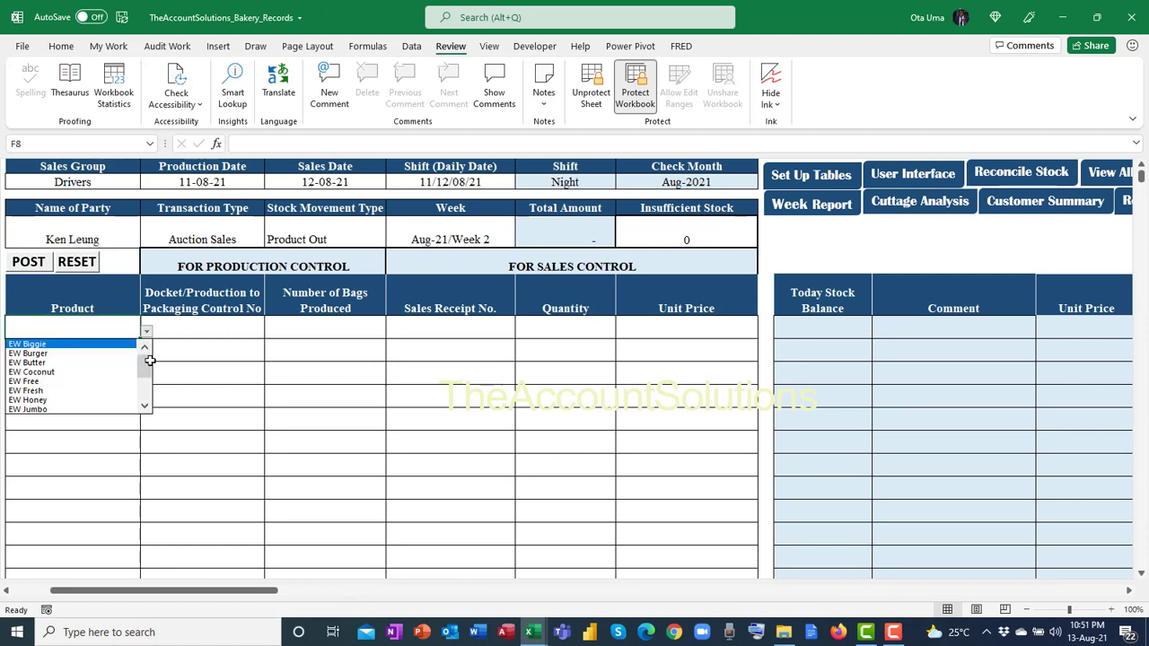
click(144, 404)
click(144, 404)
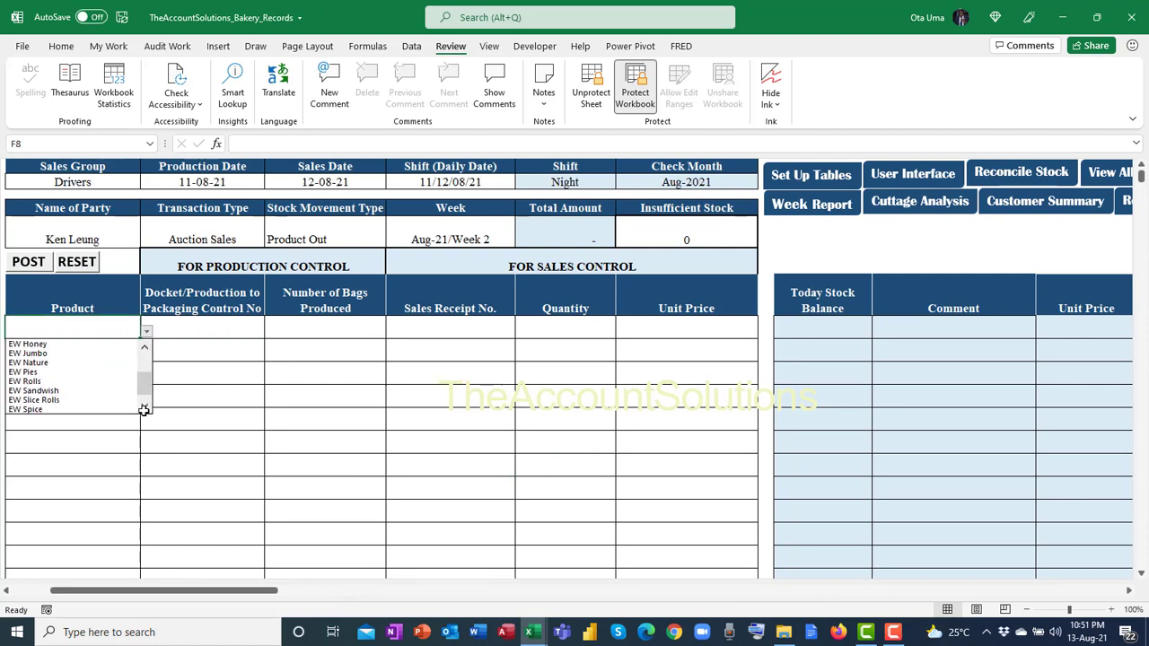
click(144, 405)
click(63, 400)
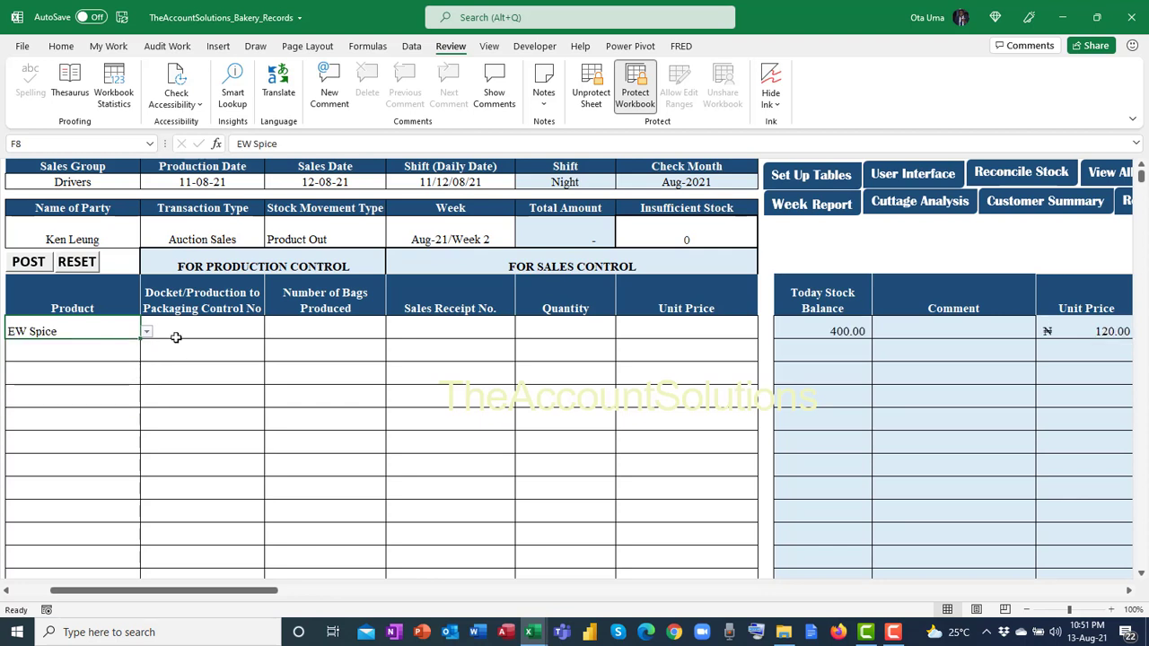
Step: Enter a sales quantity of 300 and a unit price of 100 for EW Spice
click(576, 343)
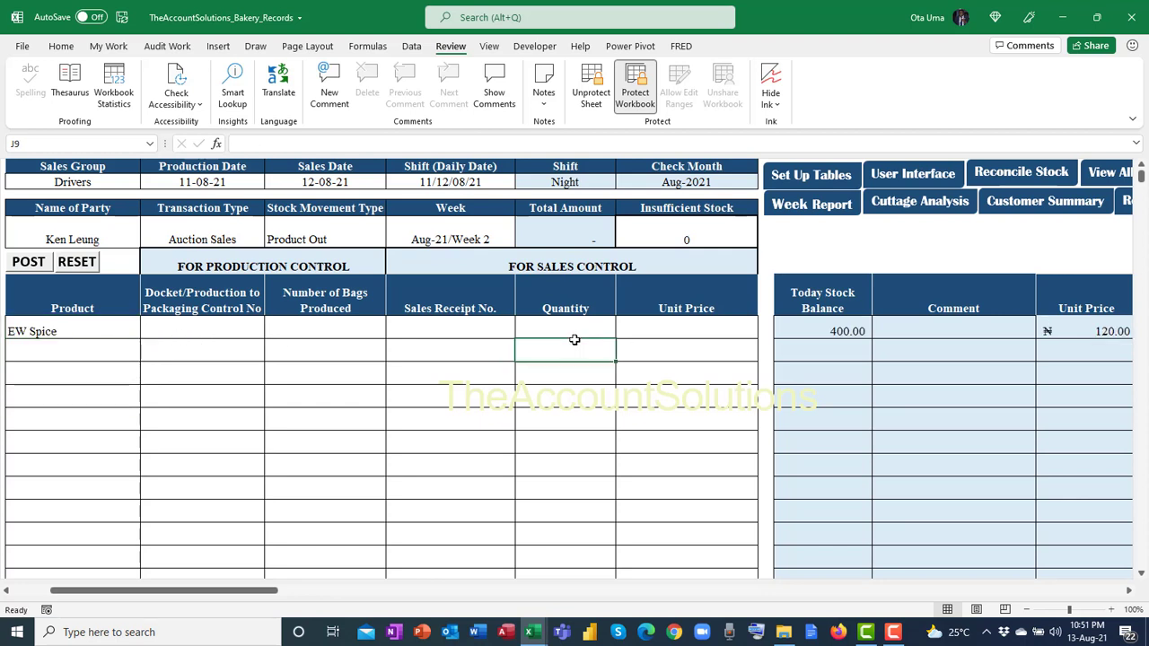
click(571, 330)
text(300)
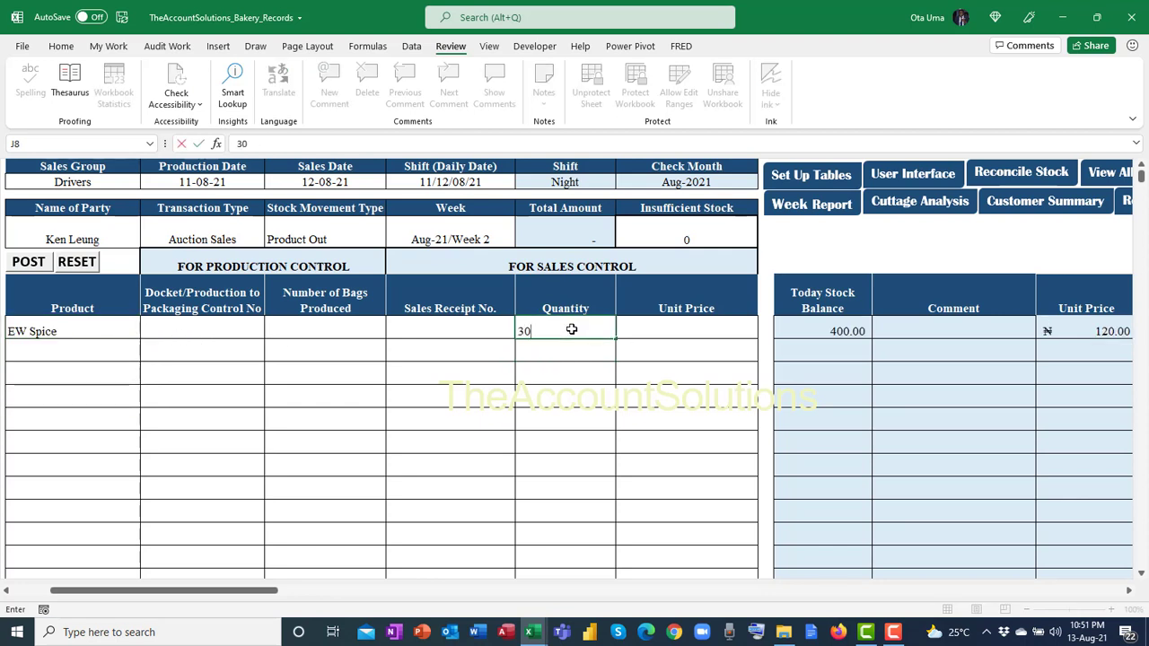
key(Return)
key(Return)
key(Return)
key(Return)
click(640, 336)
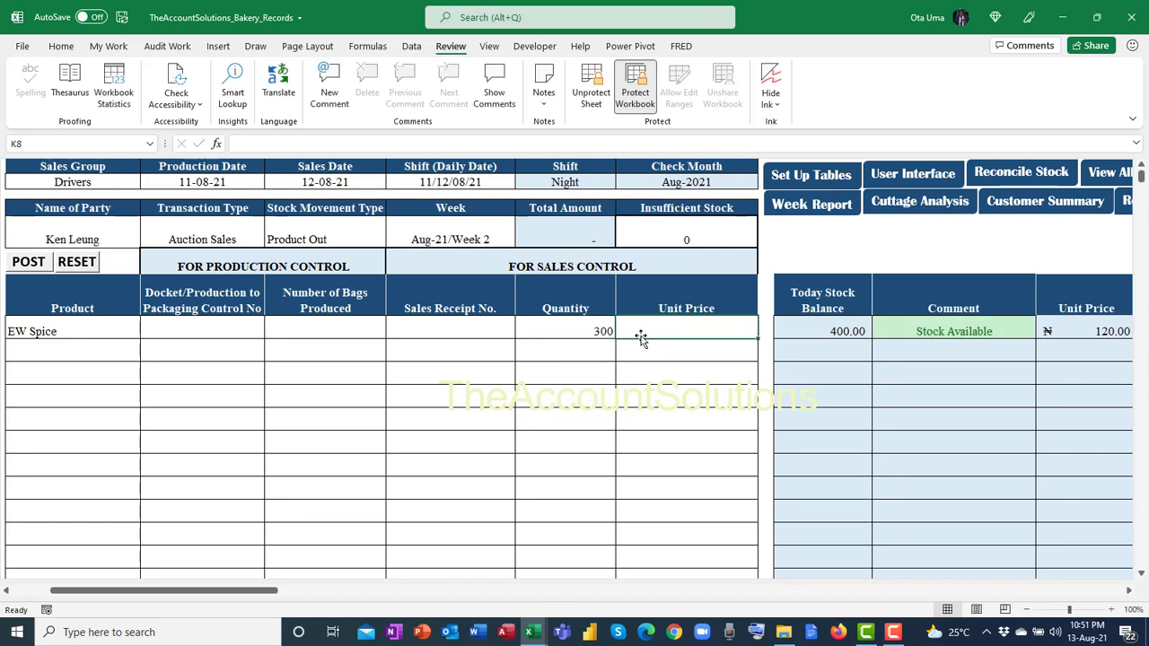
text(100)
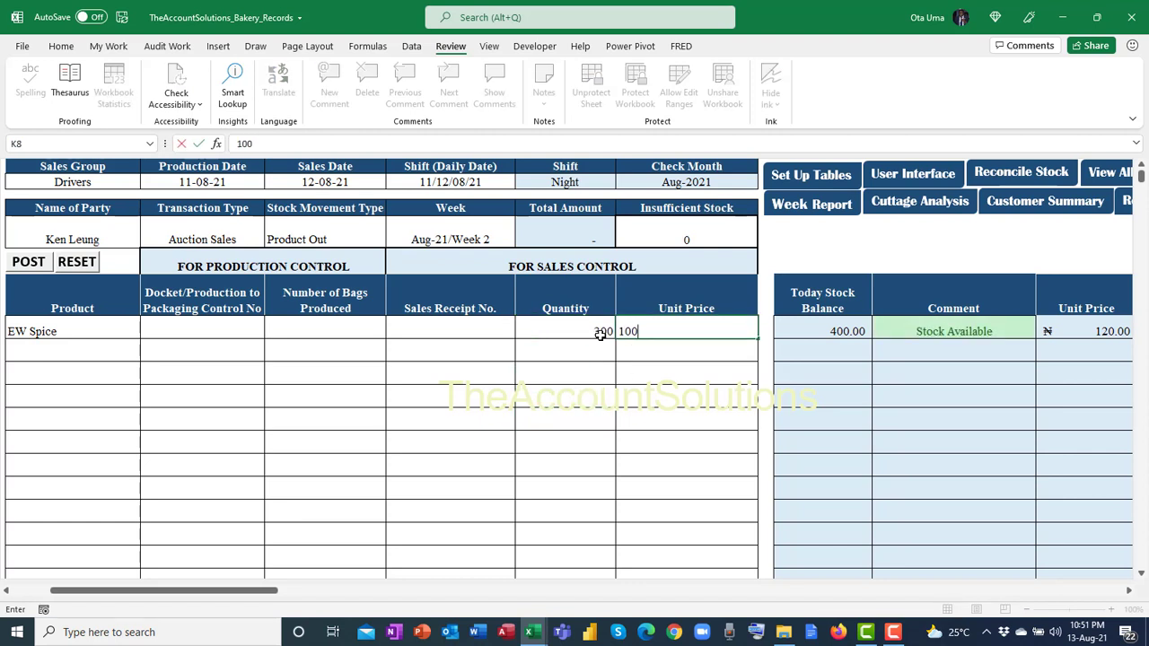
click(607, 396)
Step: Enter 0004 as EW Spice's sales receipt number and post the auction sales entry
click(399, 335)
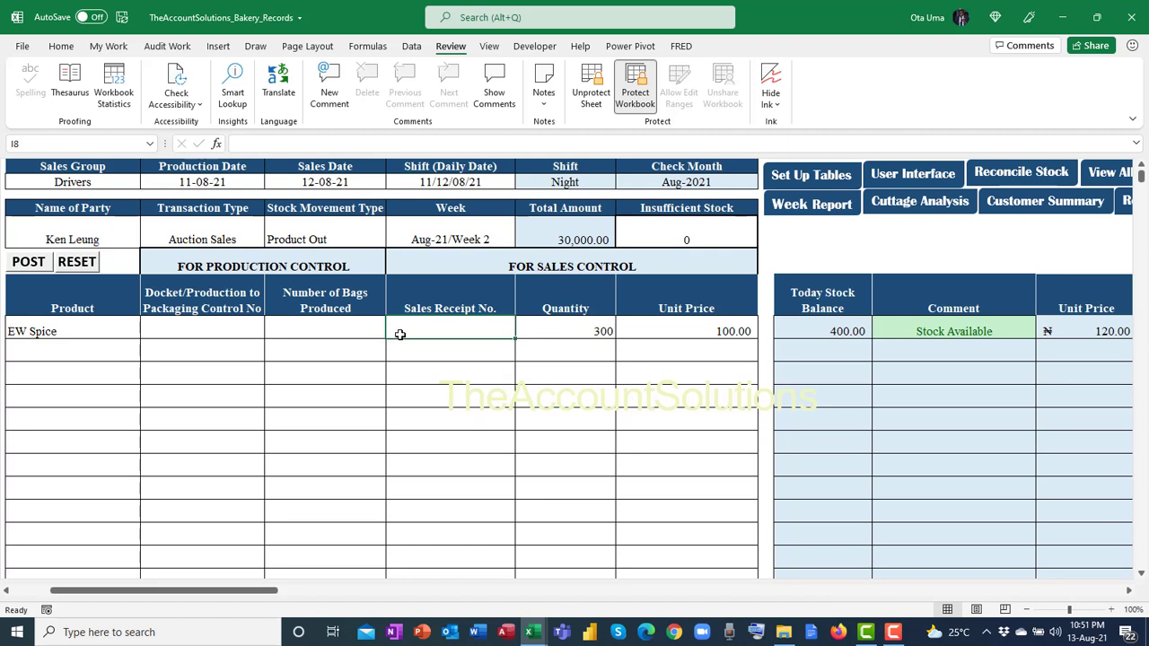
text(0004)
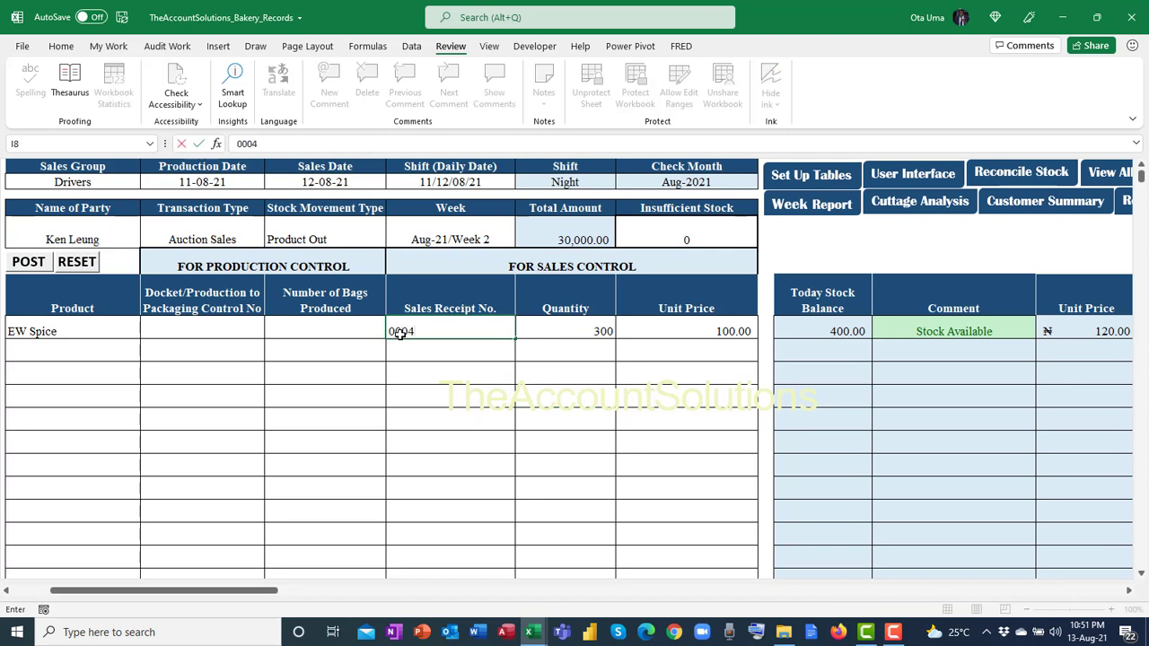
click(422, 396)
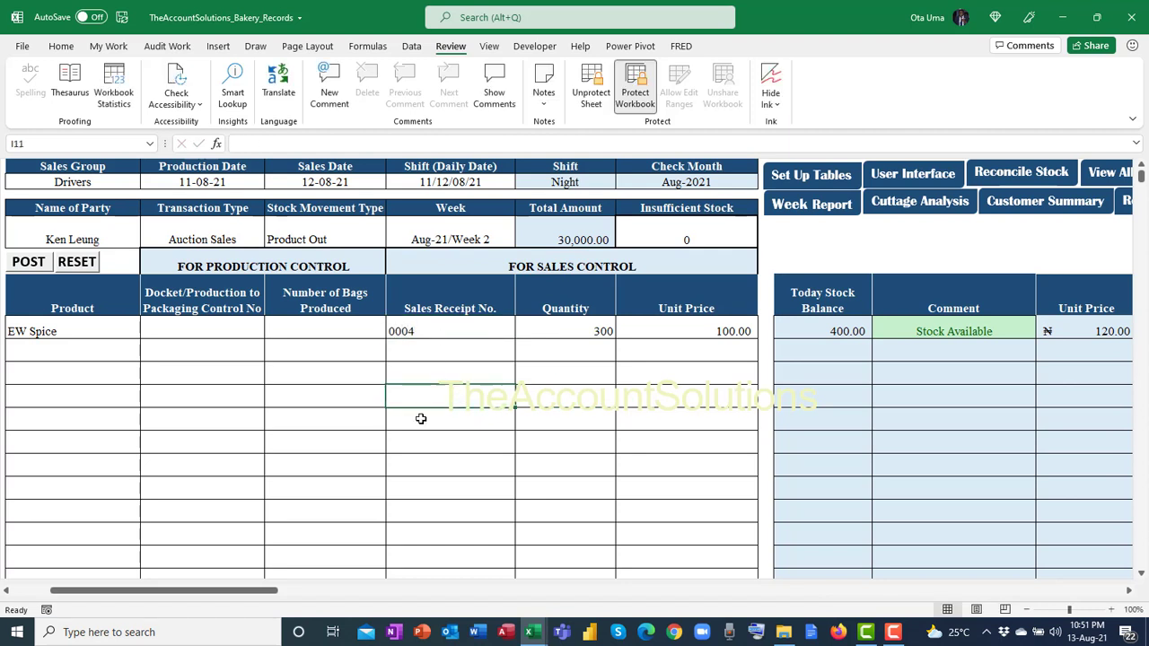
click(28, 262)
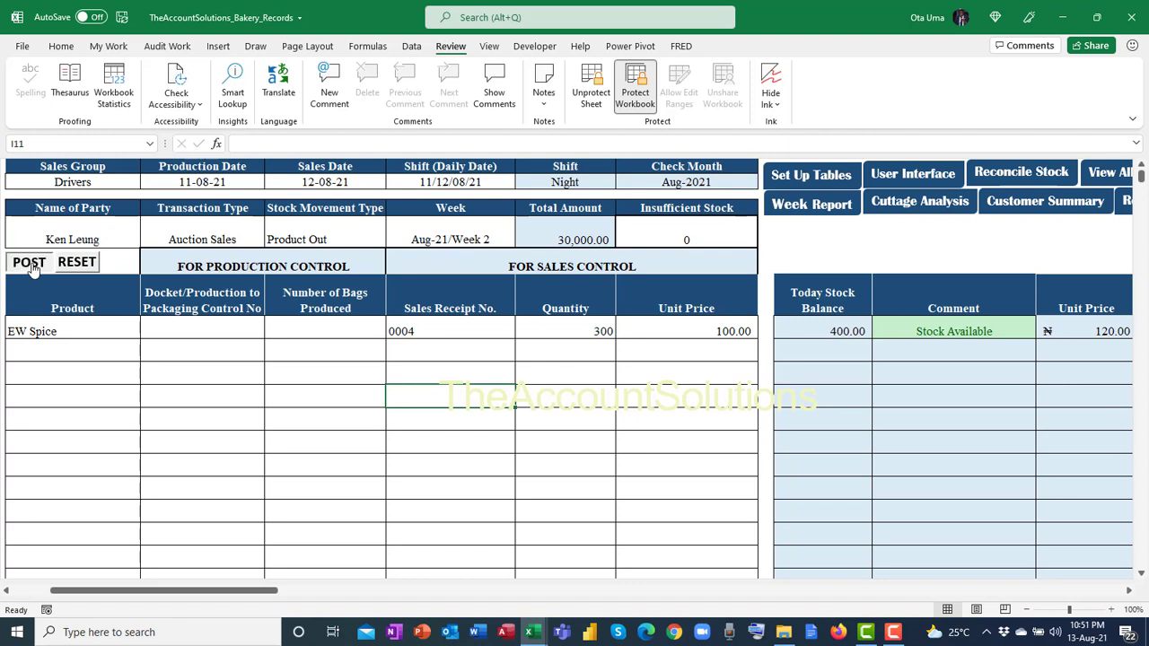
click(617, 374)
click(616, 359)
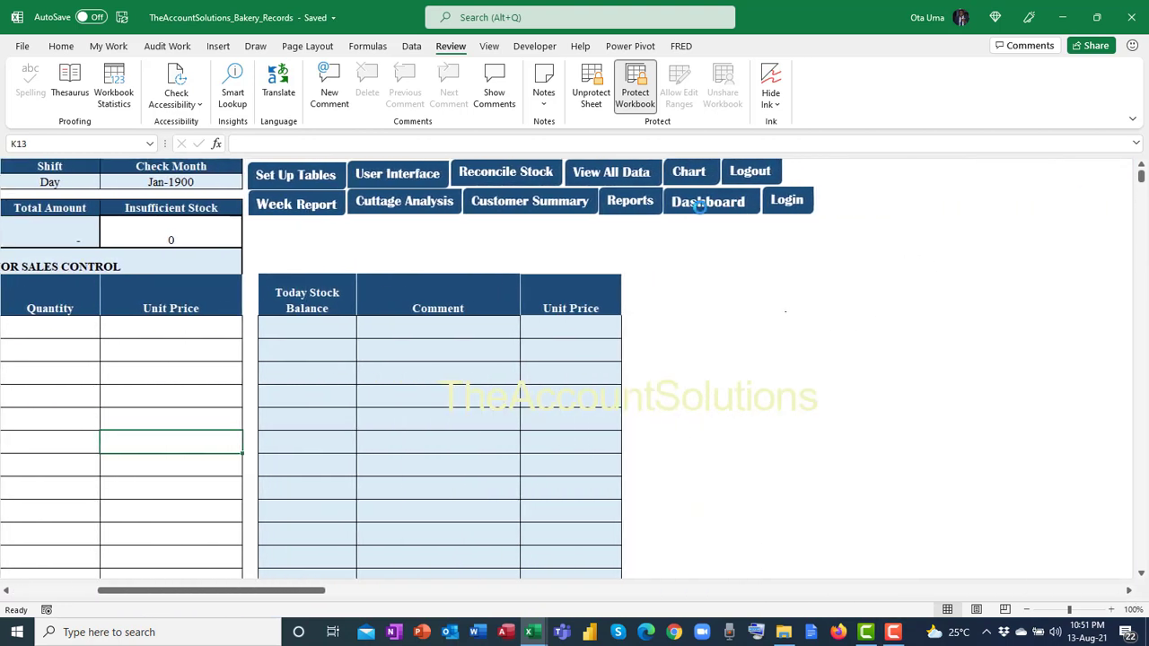
Step: Open the dashboard and review the daily and weekly product quantities and sales amounts
click(698, 203)
drag(551, 592, 510, 596)
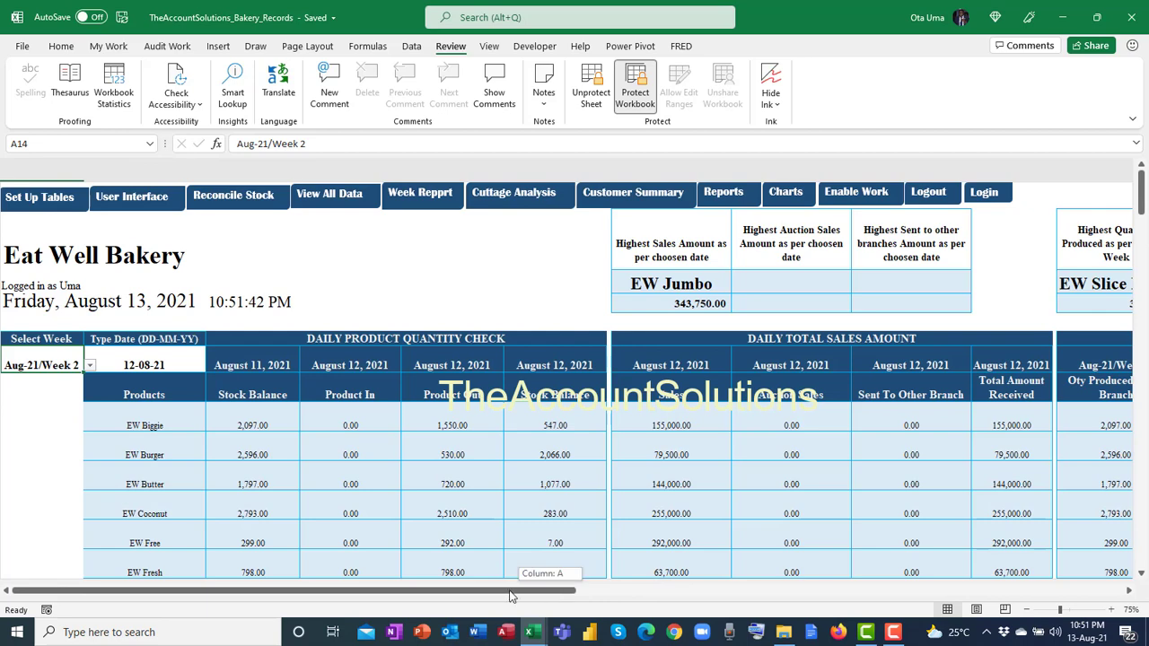
drag(592, 596, 693, 596)
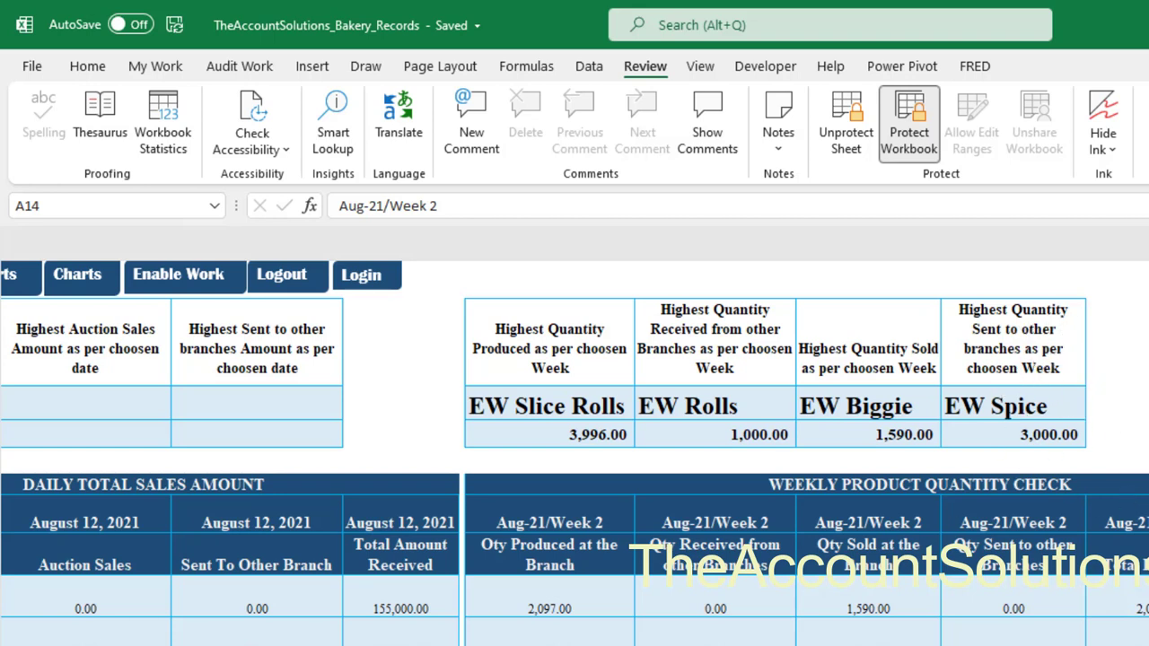
scroll(148, 587, left, 10)
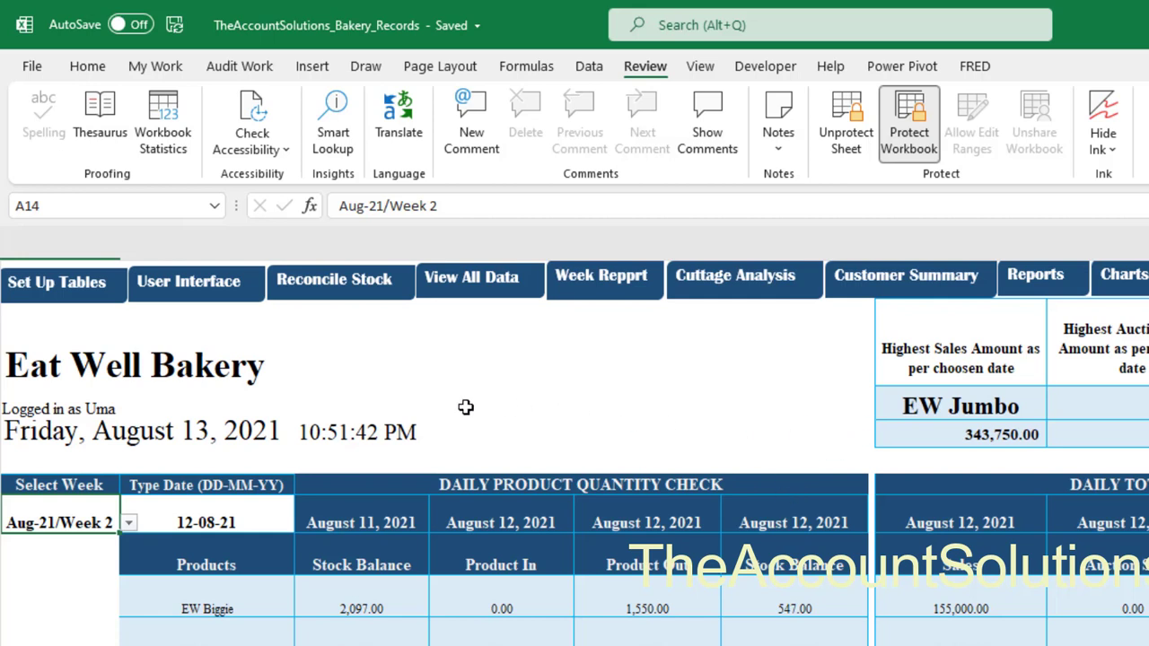
Step: Open the stock reconciliation page and clear the existing EW Biggie results
click(367, 282)
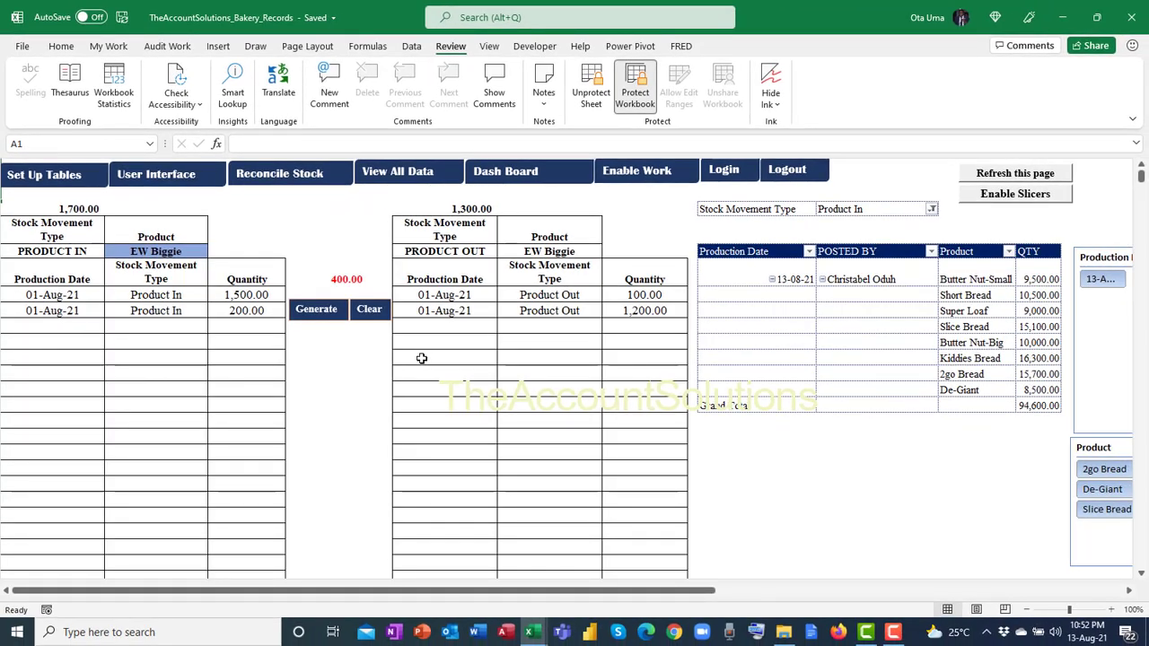
click(370, 310)
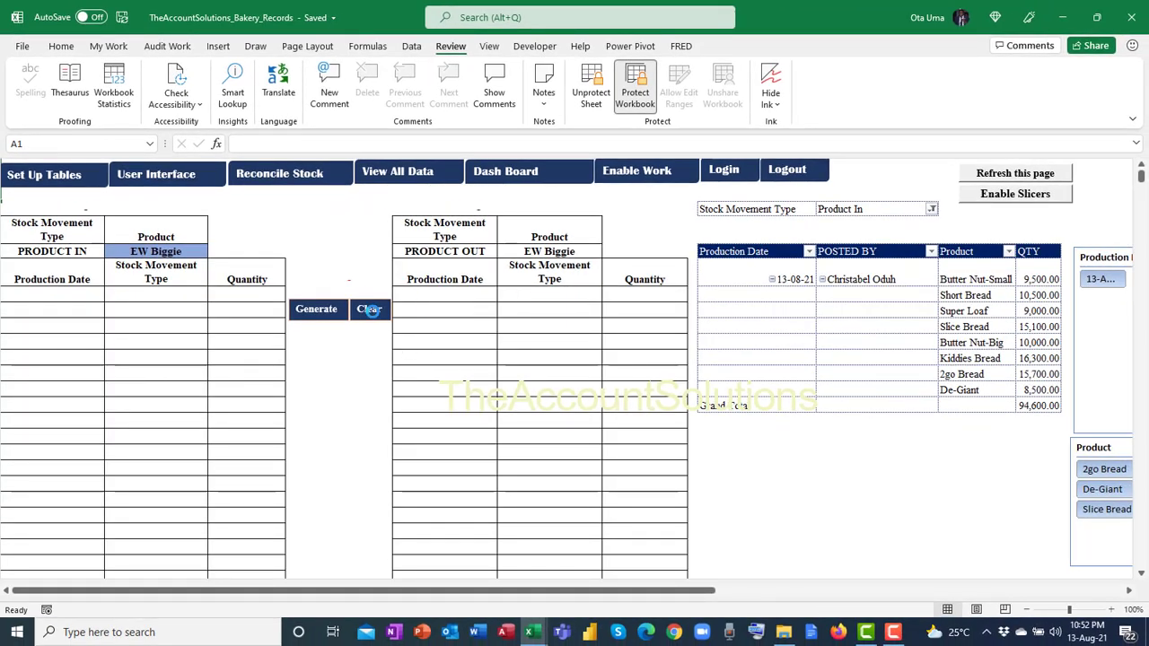
Step: Try to change the product being reconciled to EW Coconut
click(175, 254)
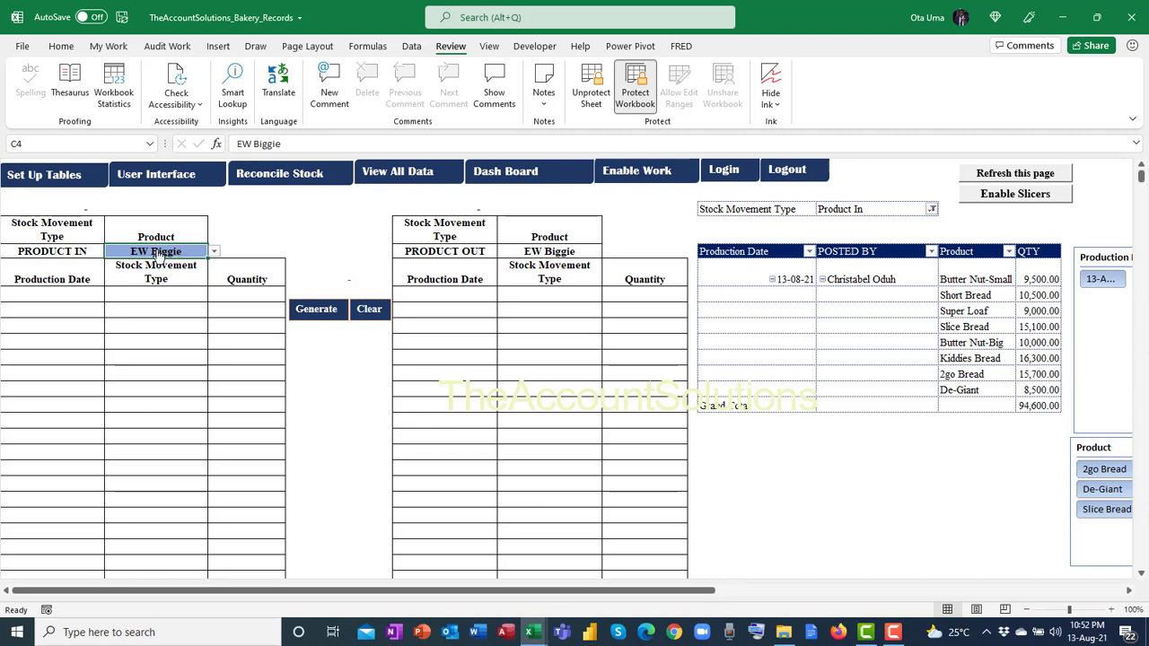
click(214, 252)
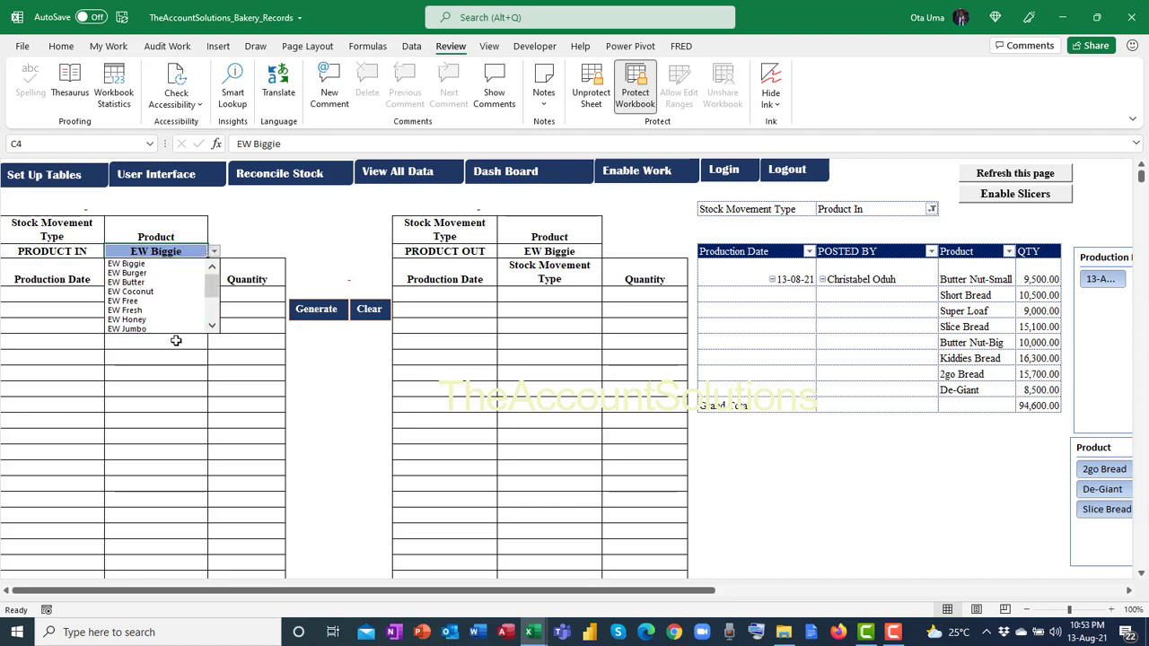
click(180, 292)
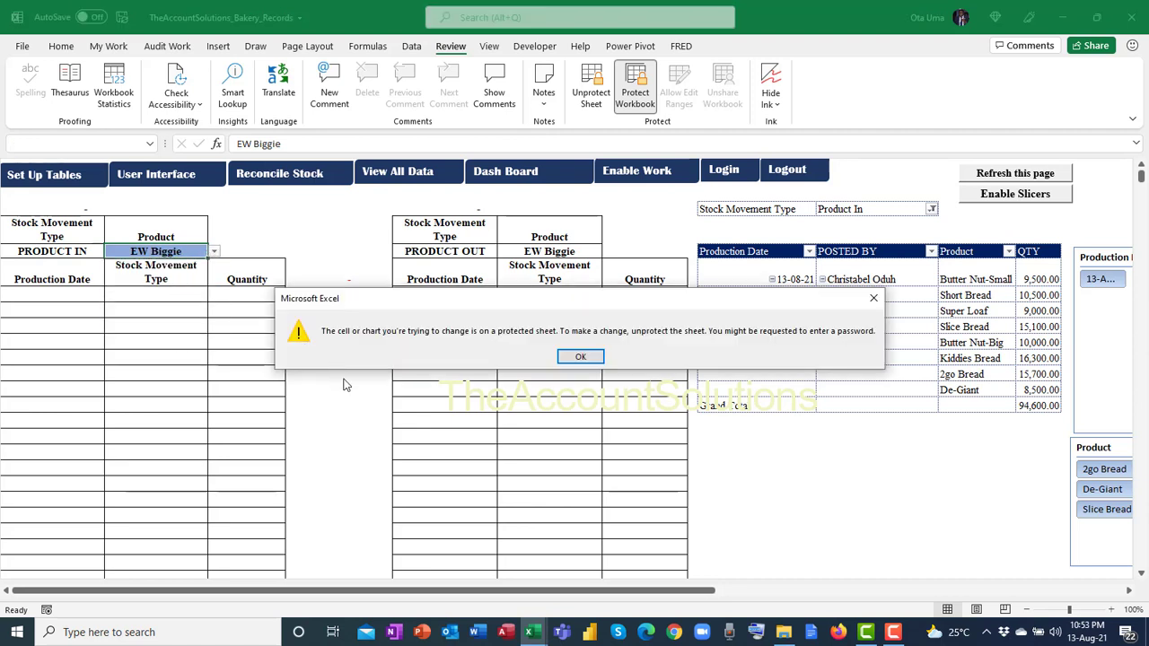
click(580, 357)
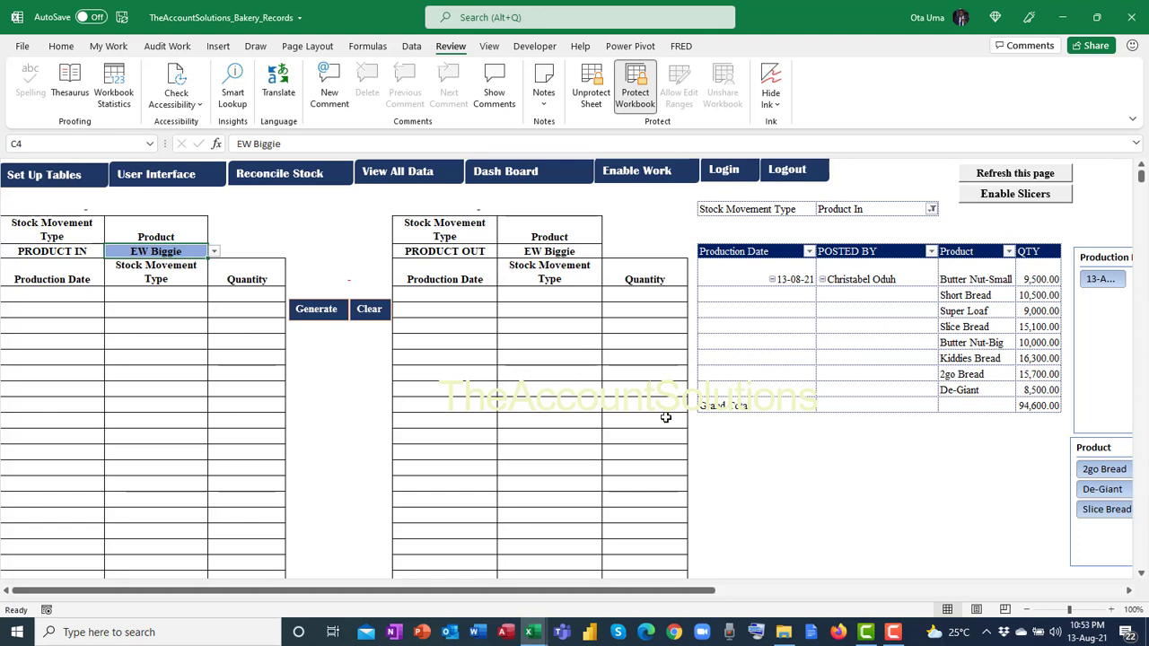
Step: Select EW Coconut as the product and generate its Product In and Product Out reconciliation
click(214, 252)
click(171, 292)
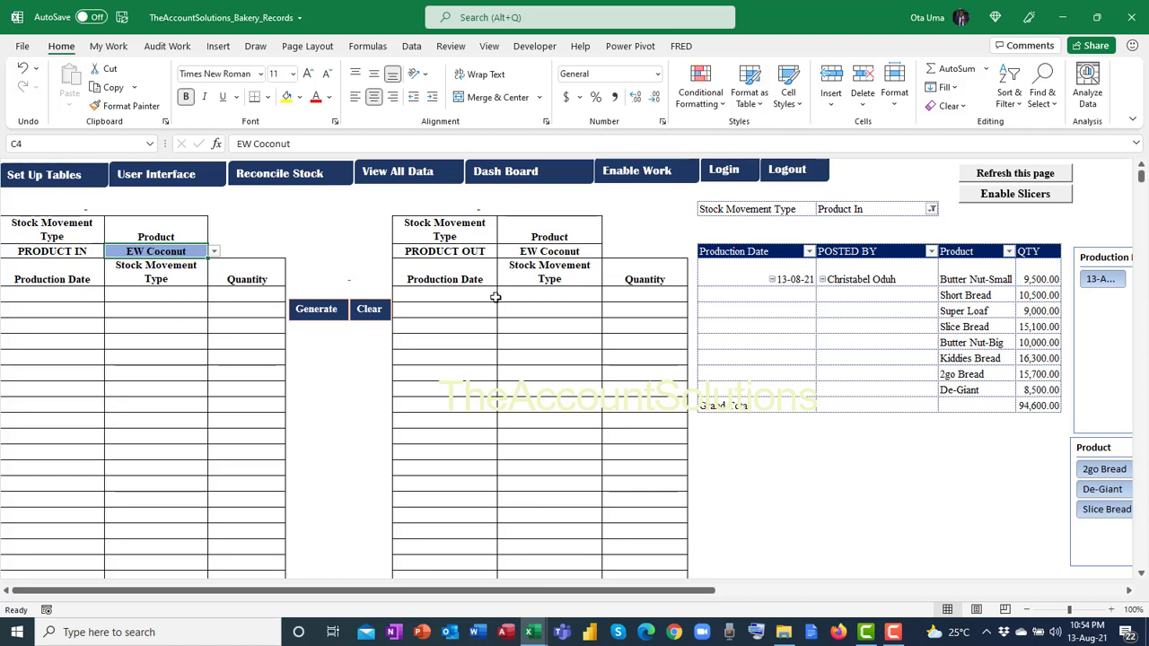
click(311, 312)
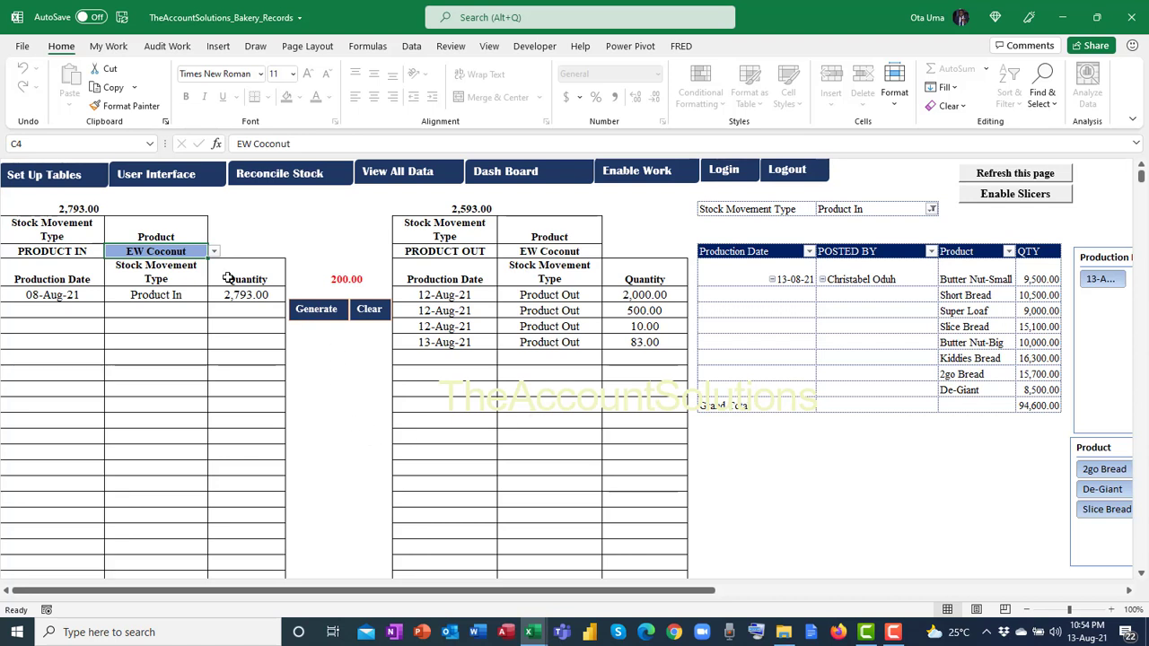
Step: Switch the reconciliation to EW Jumbo and generate its stock movements
click(214, 251)
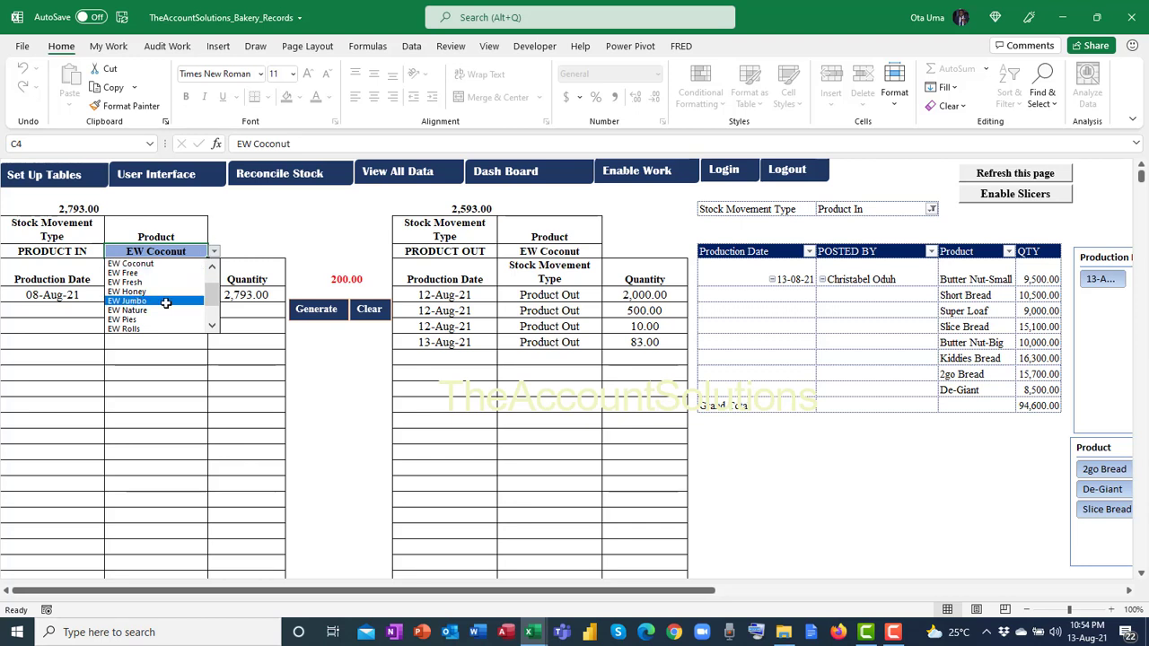
click(139, 301)
click(316, 309)
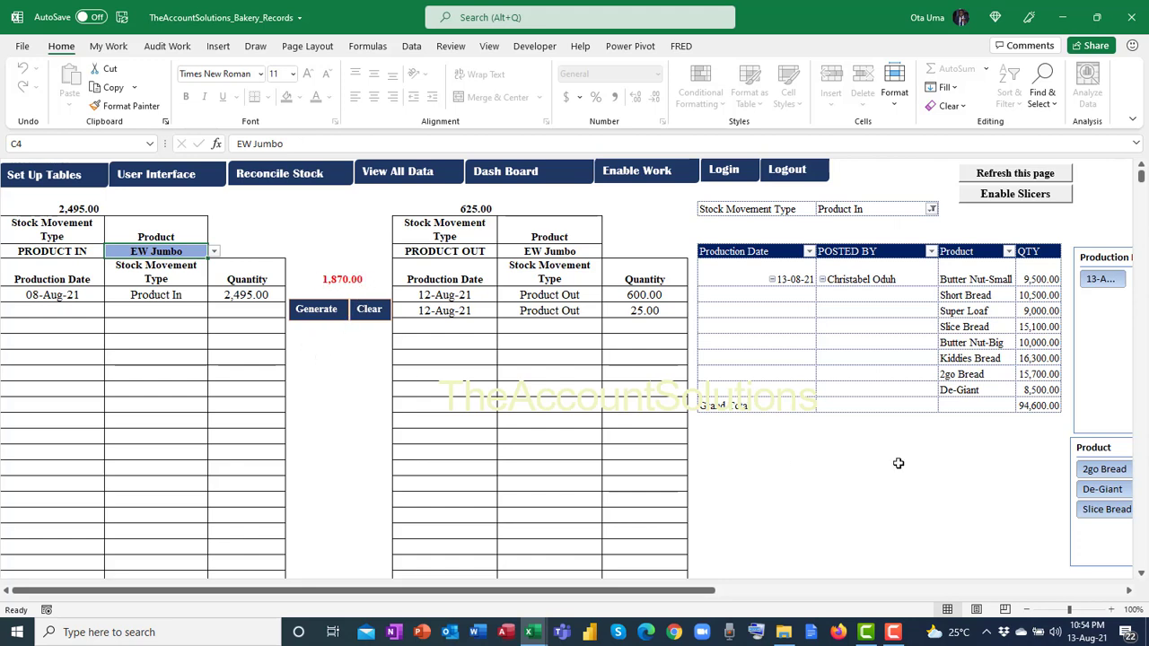
Step: Refresh the Product In and Product Out pivot reports, agreeing to replace the existing data
click(1130, 591)
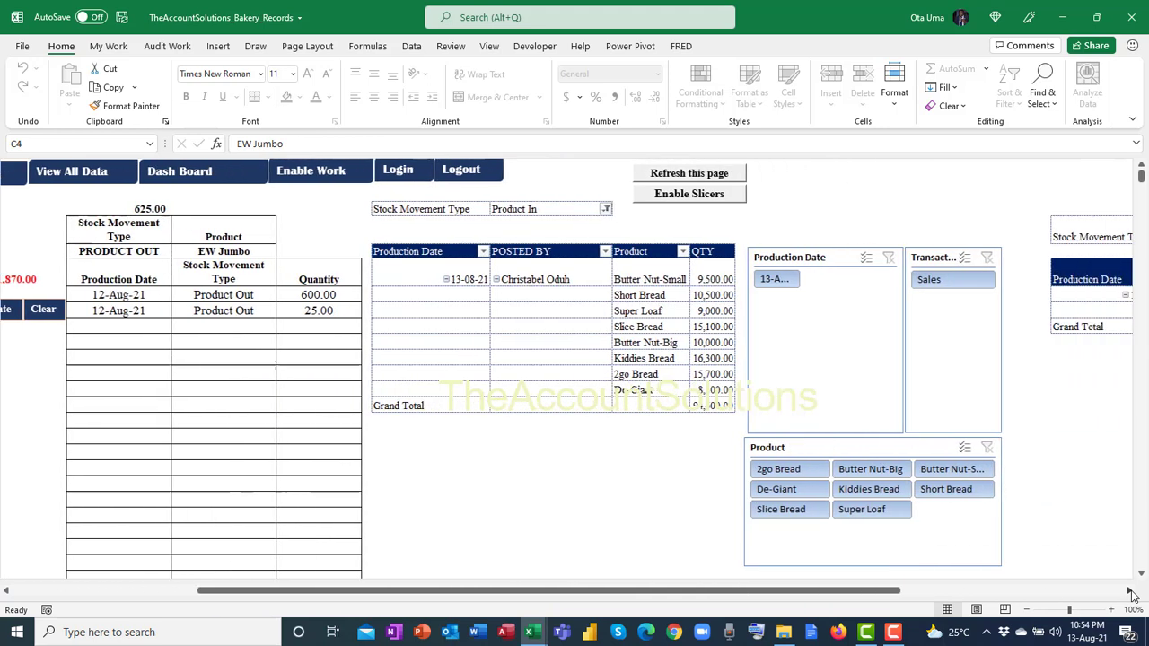
drag(1130, 591, 1131, 591)
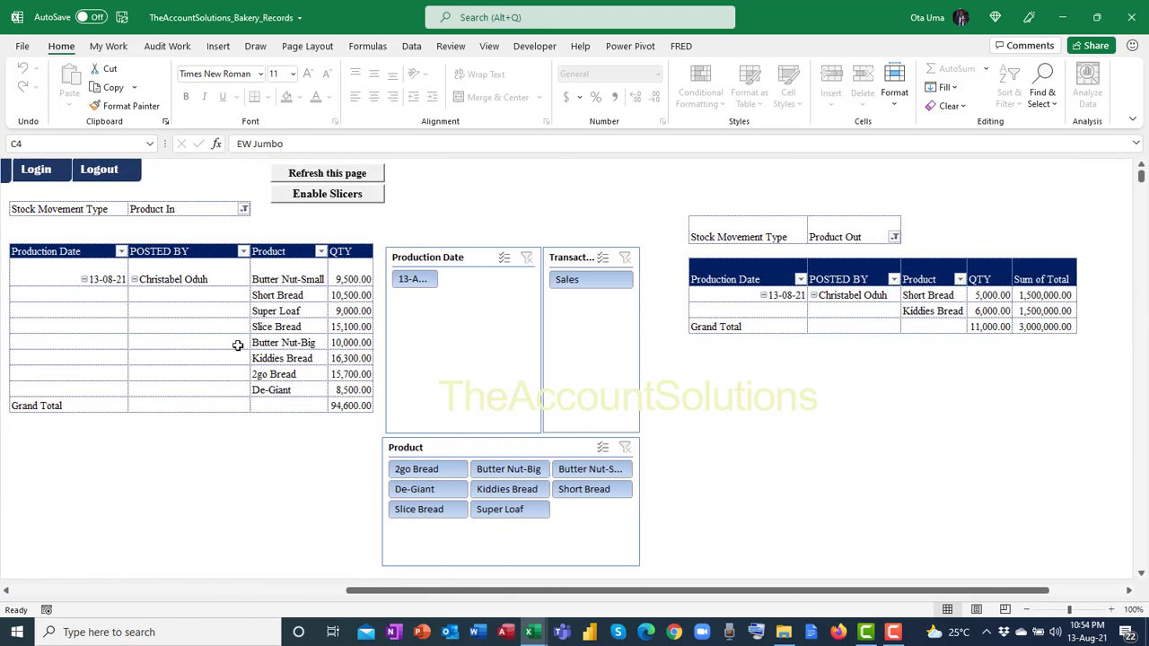
click(194, 331)
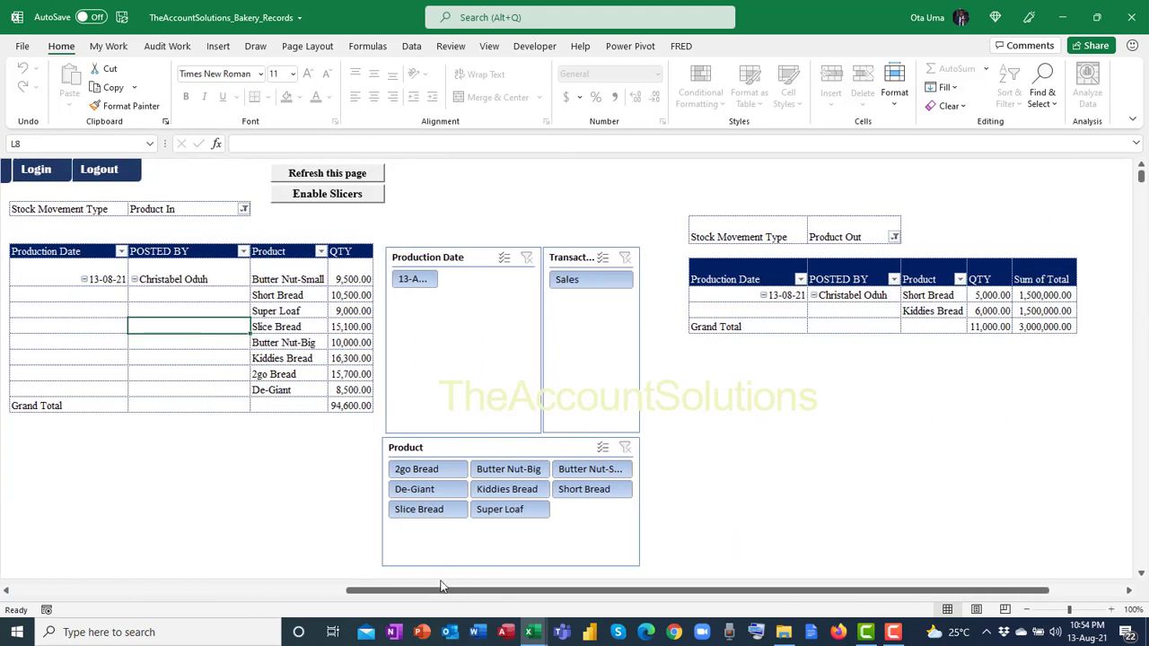
drag(437, 596, 415, 595)
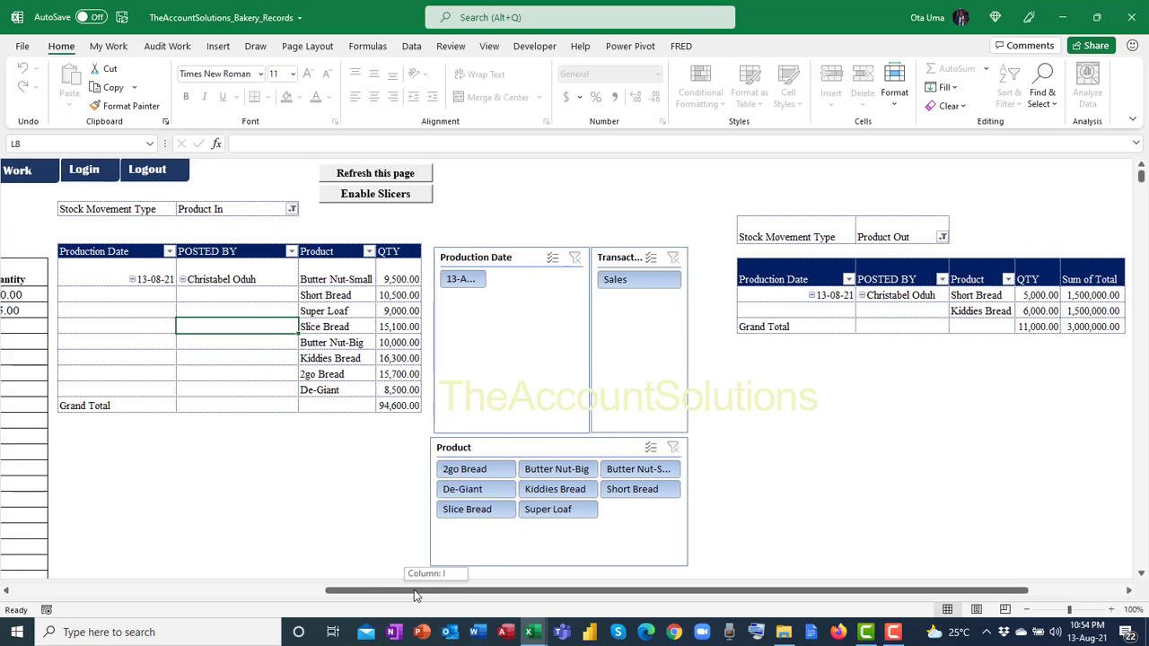
drag(415, 595, 414, 595)
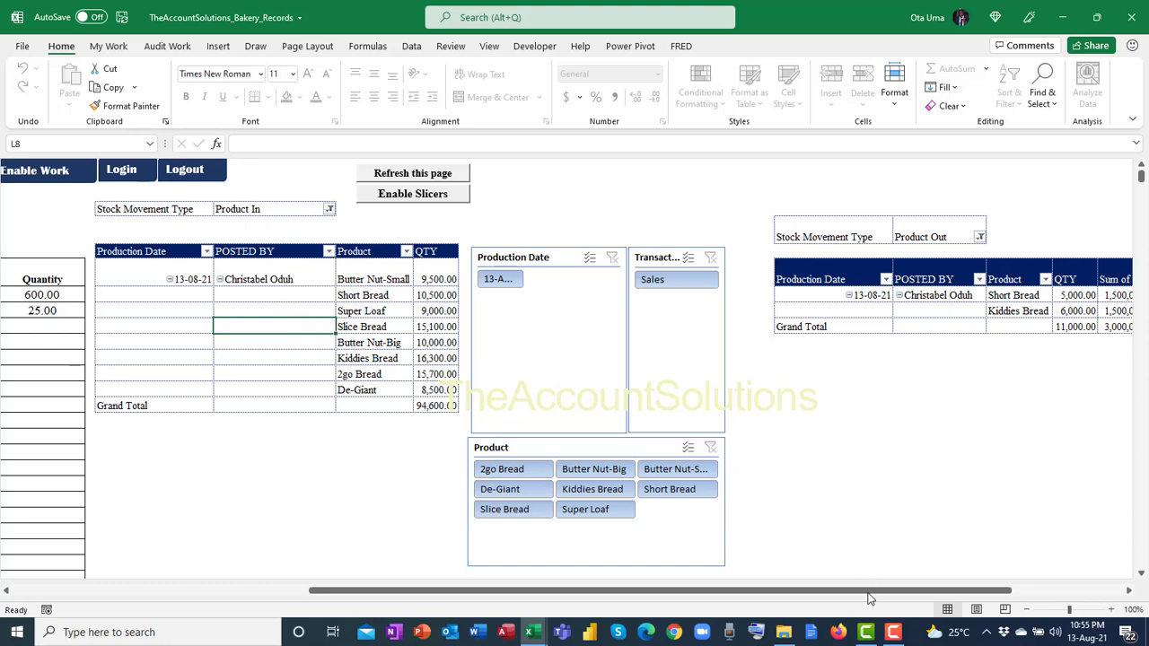
scroll(875, 594, right, 2)
scroll(898, 592, left, 5)
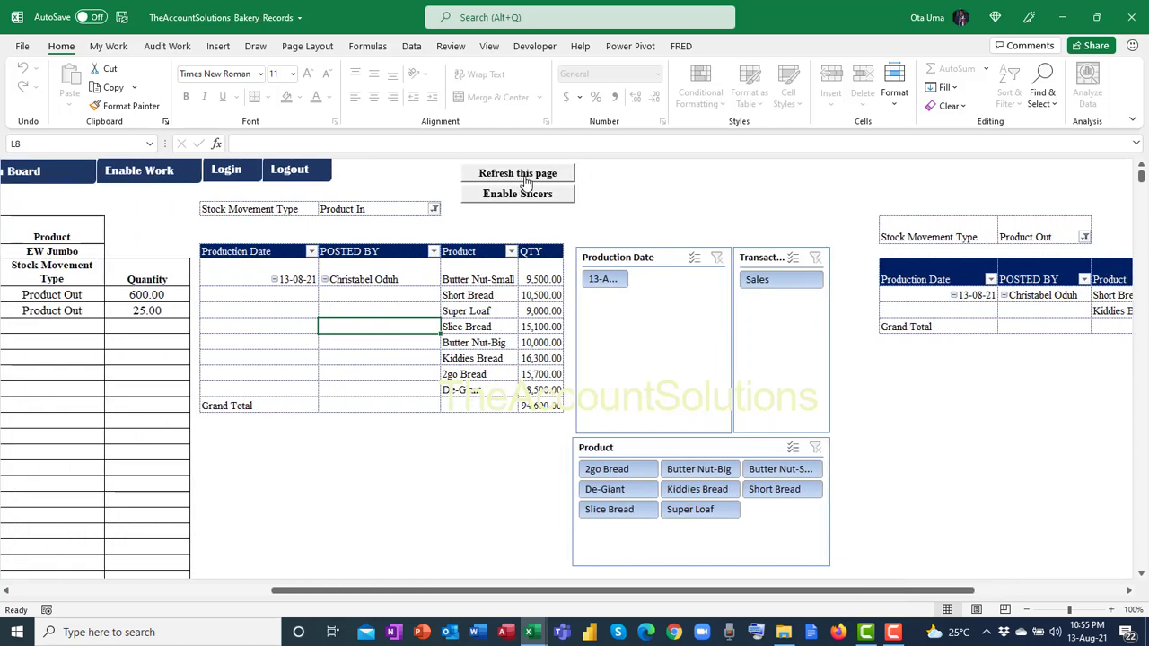
click(528, 176)
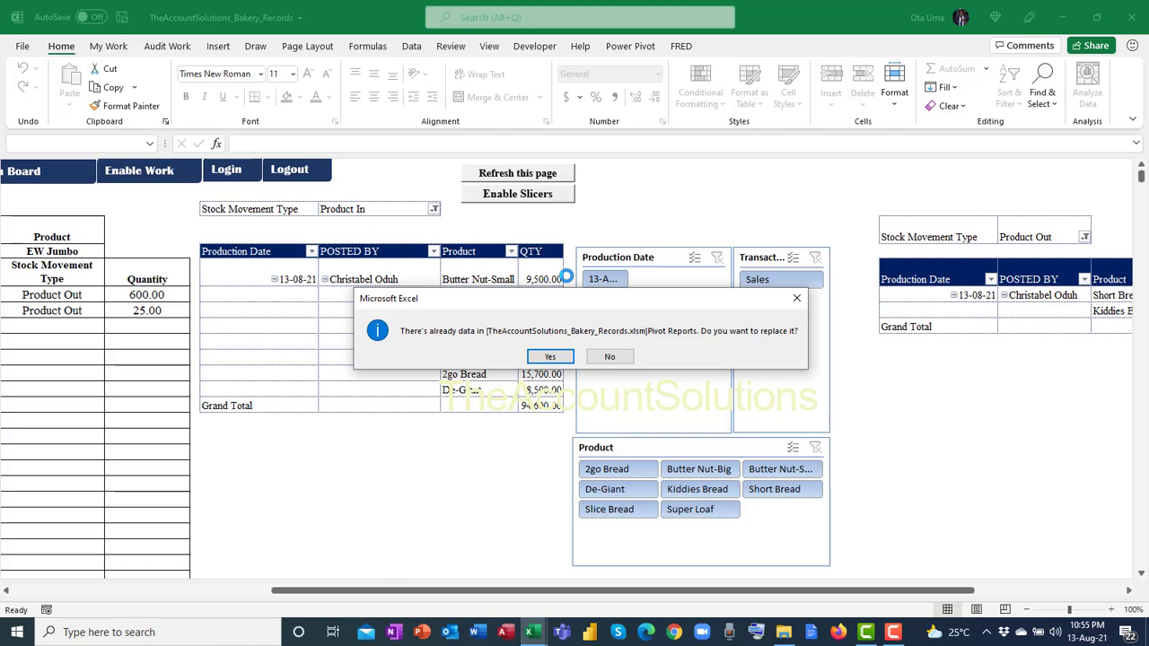
click(557, 359)
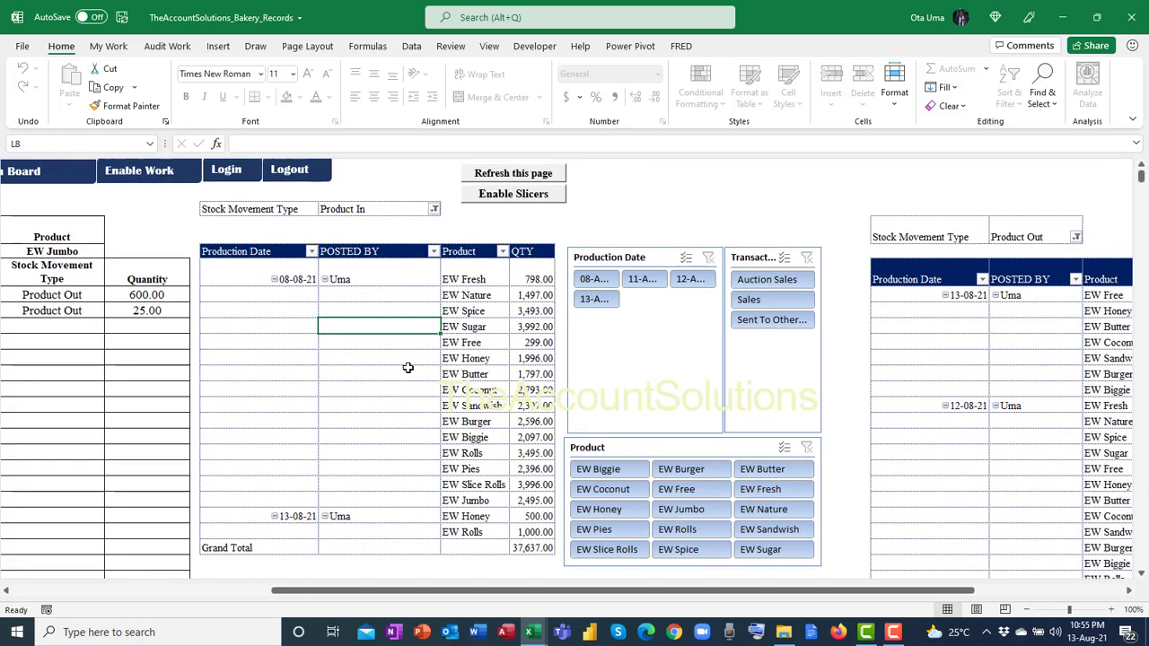
Step: Examine the Product Out pivot report down to its grand total, comparing it with the Product In report and slicers
drag(727, 588, 858, 590)
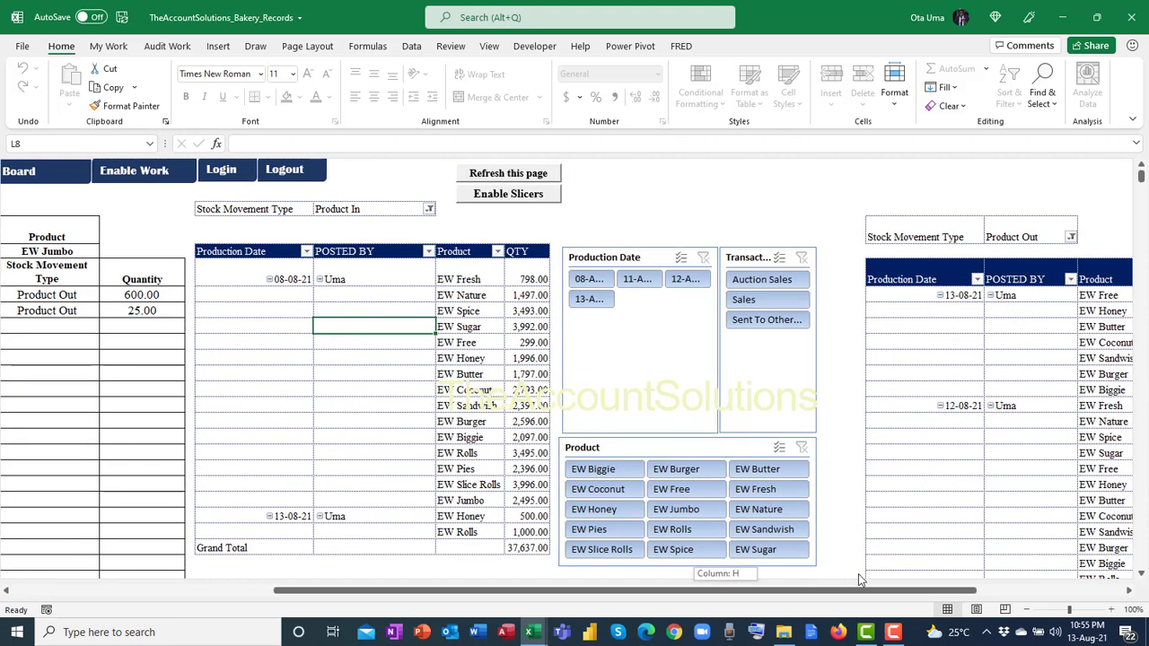
click(608, 280)
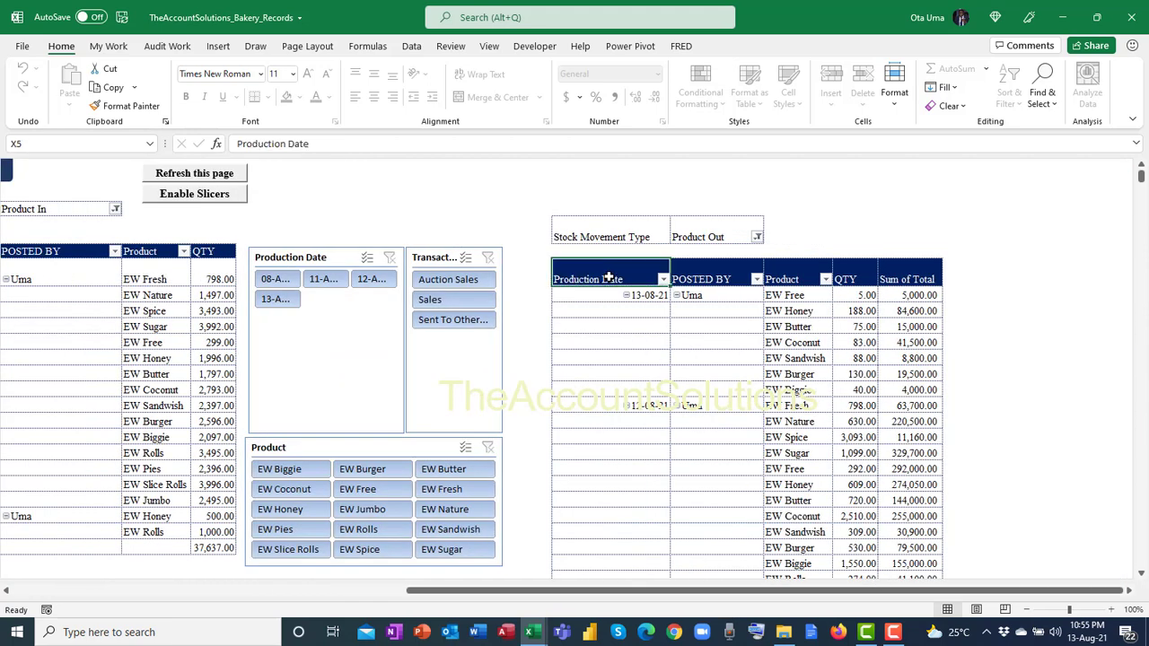
click(743, 284)
scroll(742, 389, down, 6)
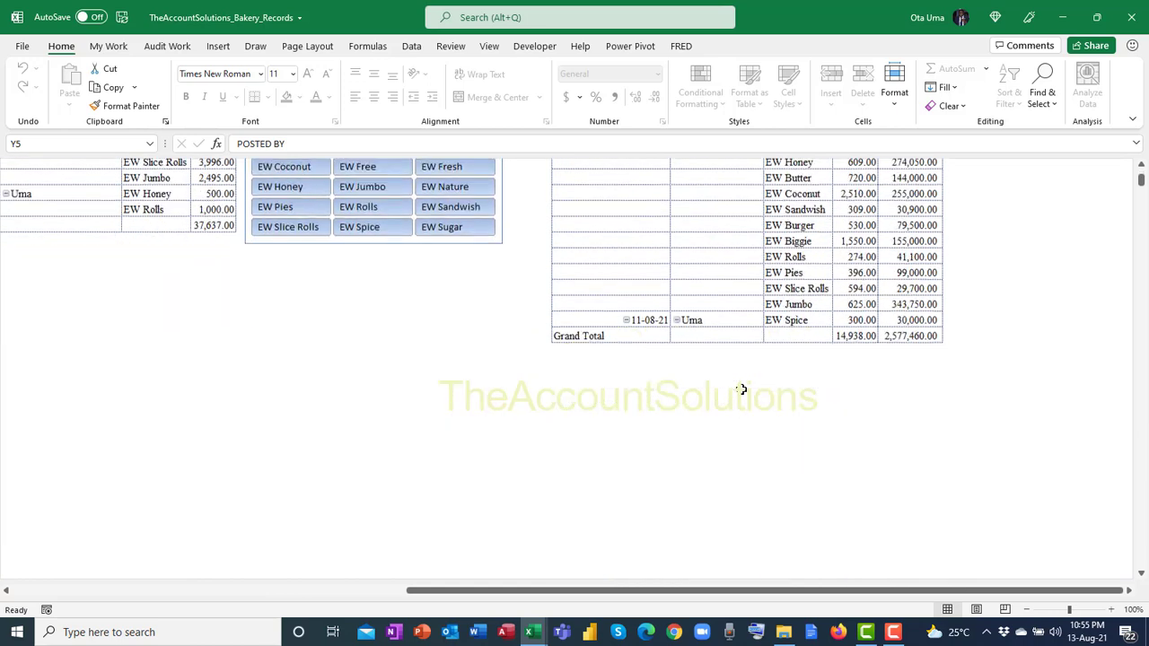
scroll(742, 389, up, 7)
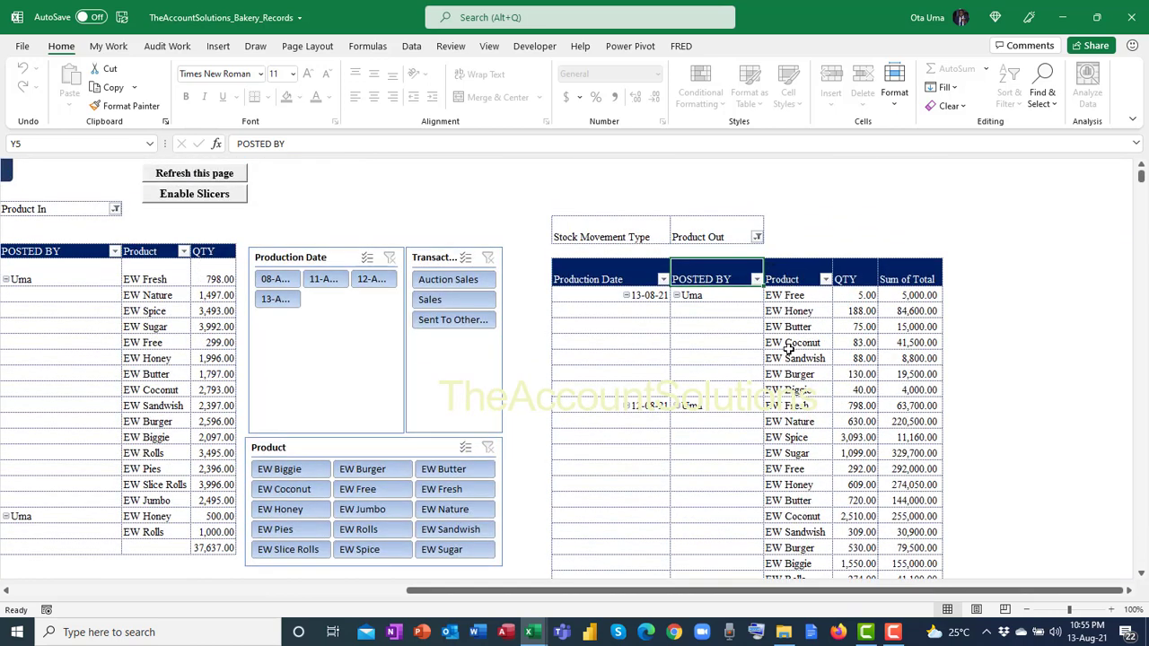
scroll(860, 300, down, 4)
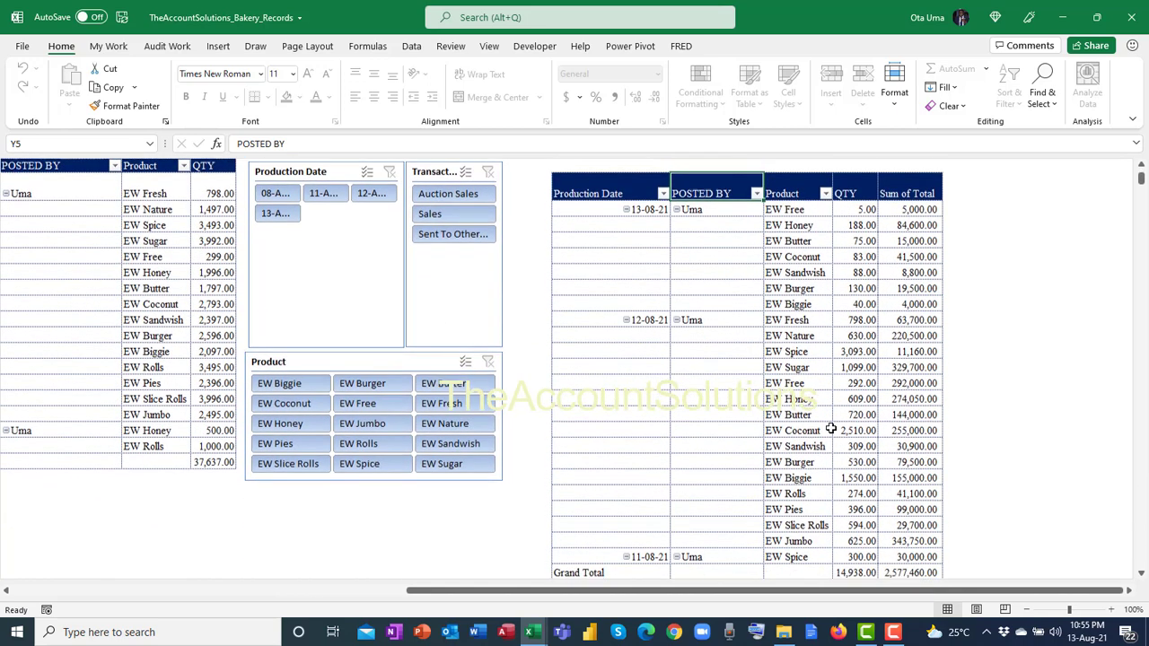
scroll(772, 589, up, 1)
drag(769, 590, 454, 584)
scroll(556, 494, up, 2)
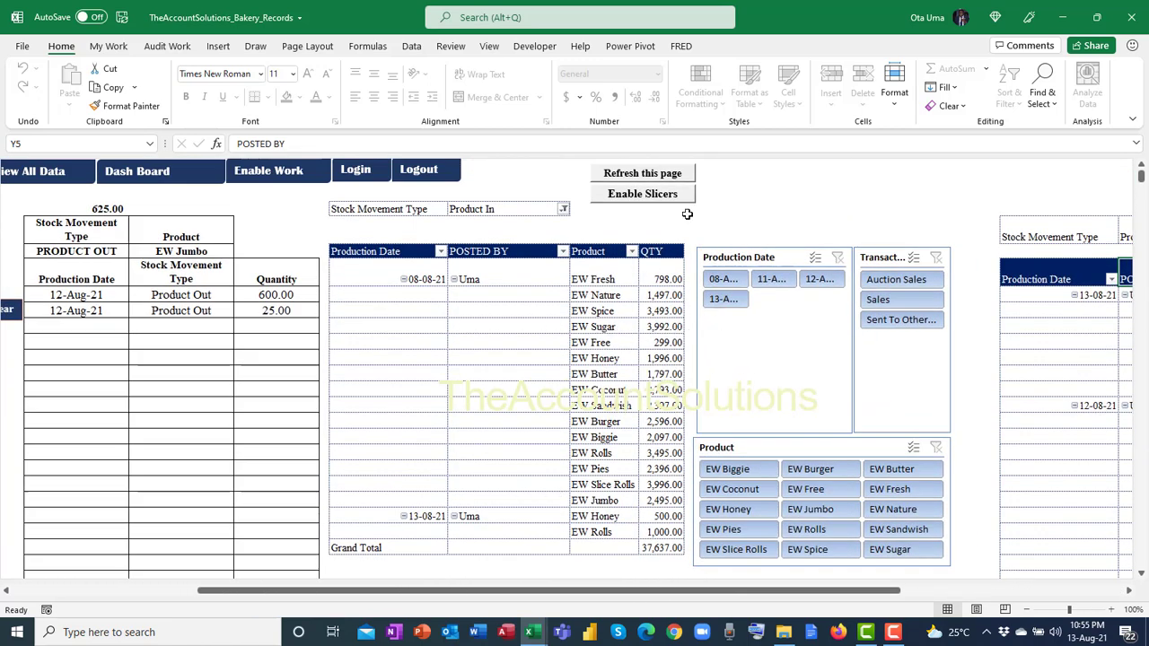
Step: Go through the dashboard to the all-data view and generate every record with no filter criteria
click(167, 186)
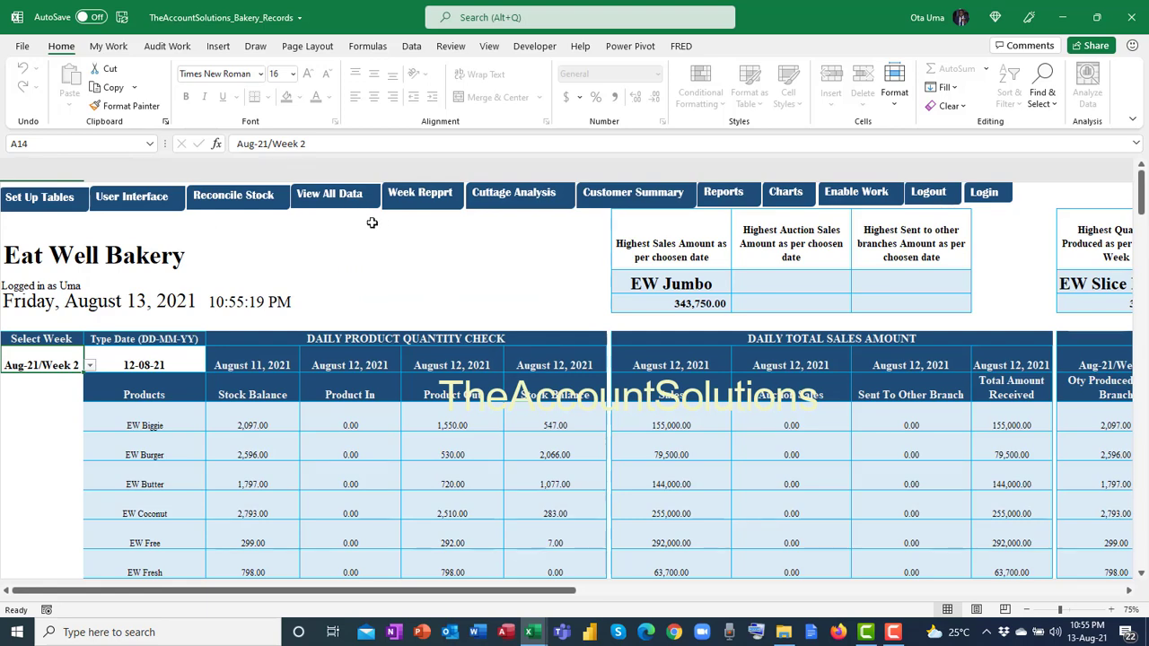
click(354, 201)
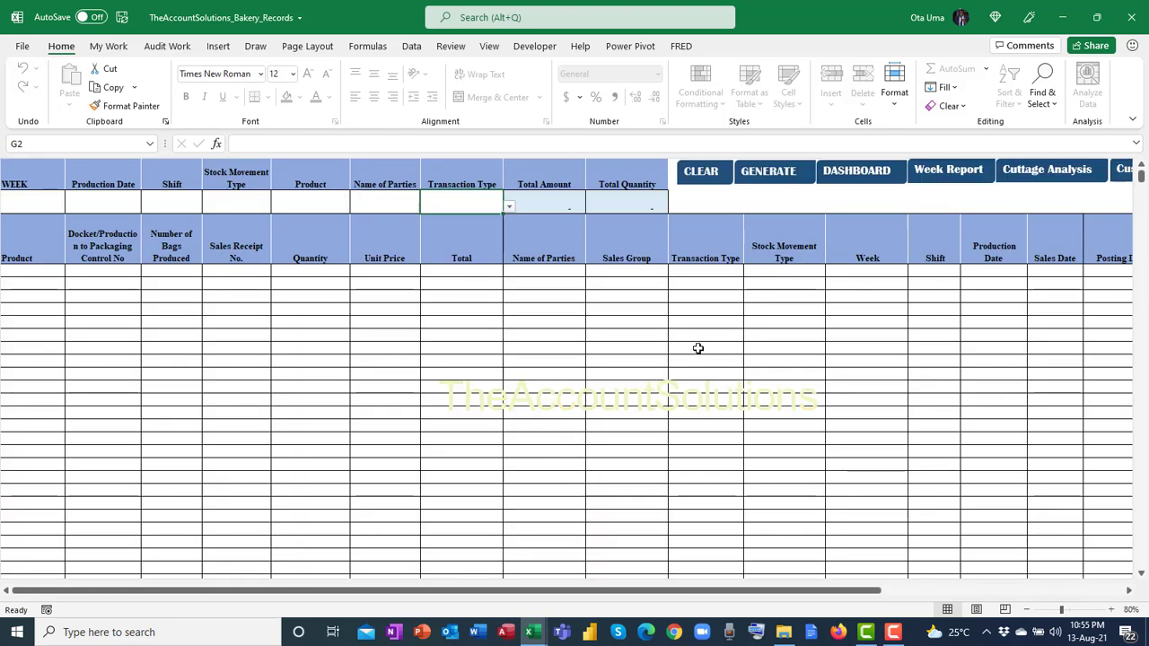
click(770, 172)
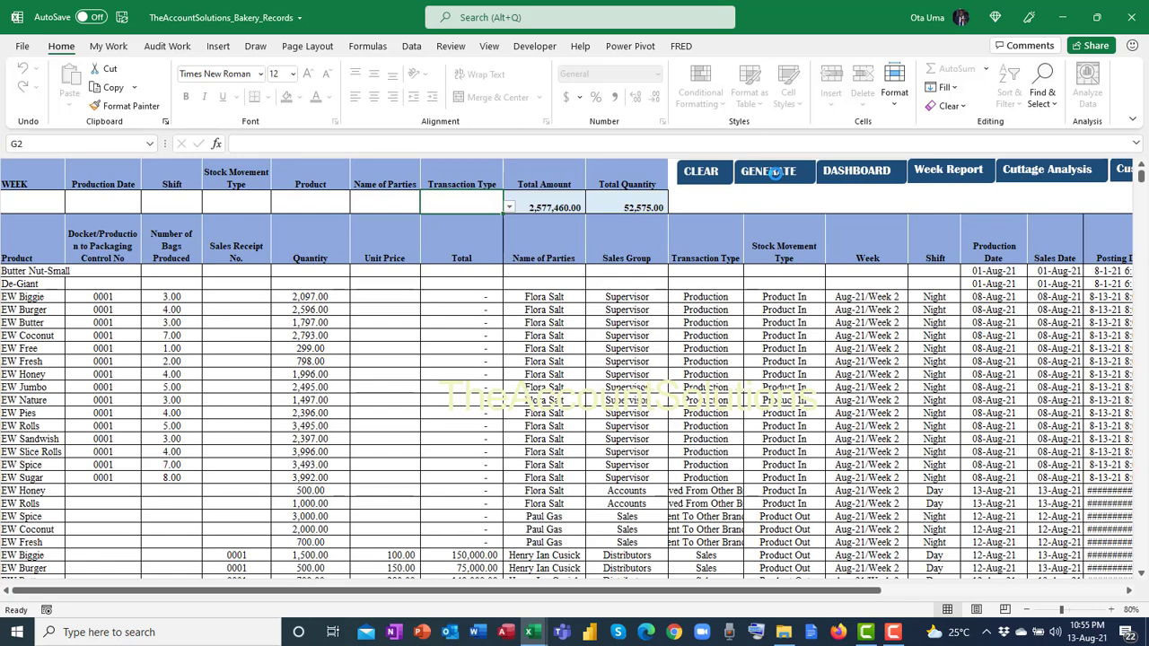
Step: Examine the generated transaction records and the filter criteria from week through transaction type
scroll(602, 381, down, 4)
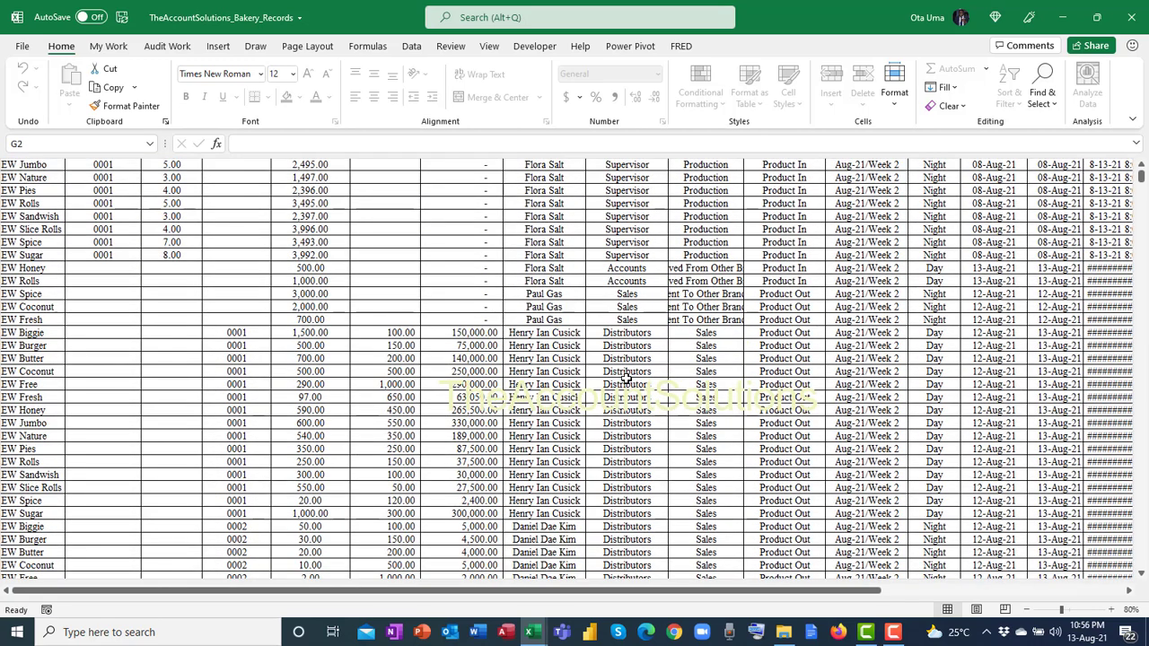
scroll(626, 377, up, 4)
scroll(625, 377, down, 5)
scroll(626, 377, down, 6)
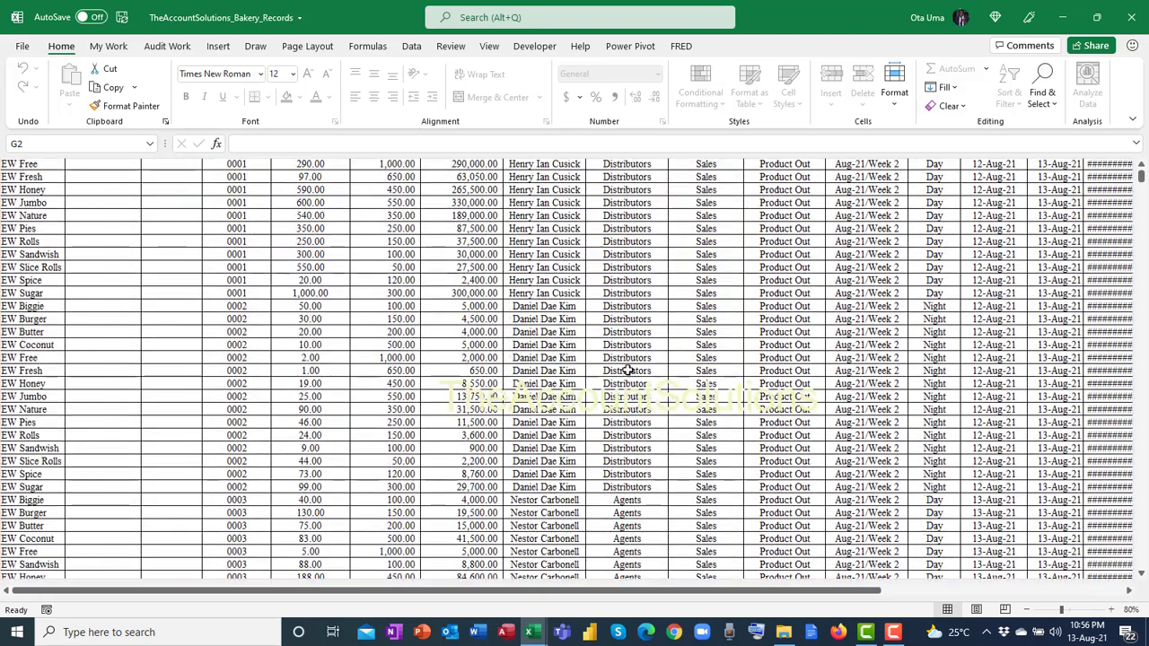
scroll(629, 376, up, 10)
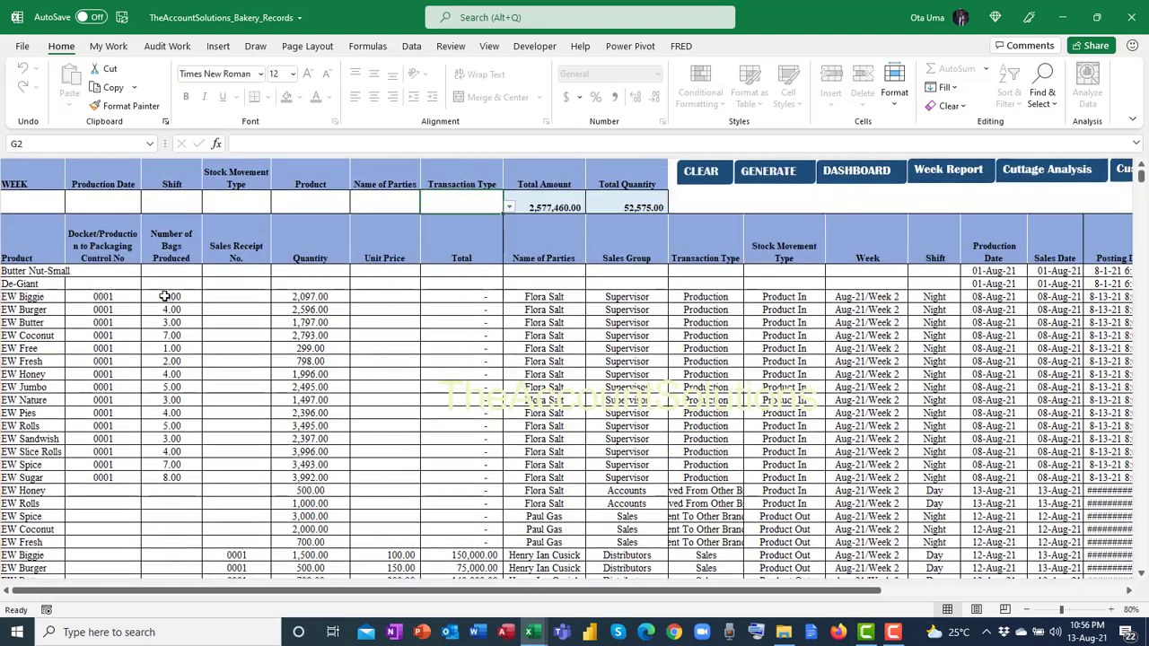
click(53, 204)
click(107, 203)
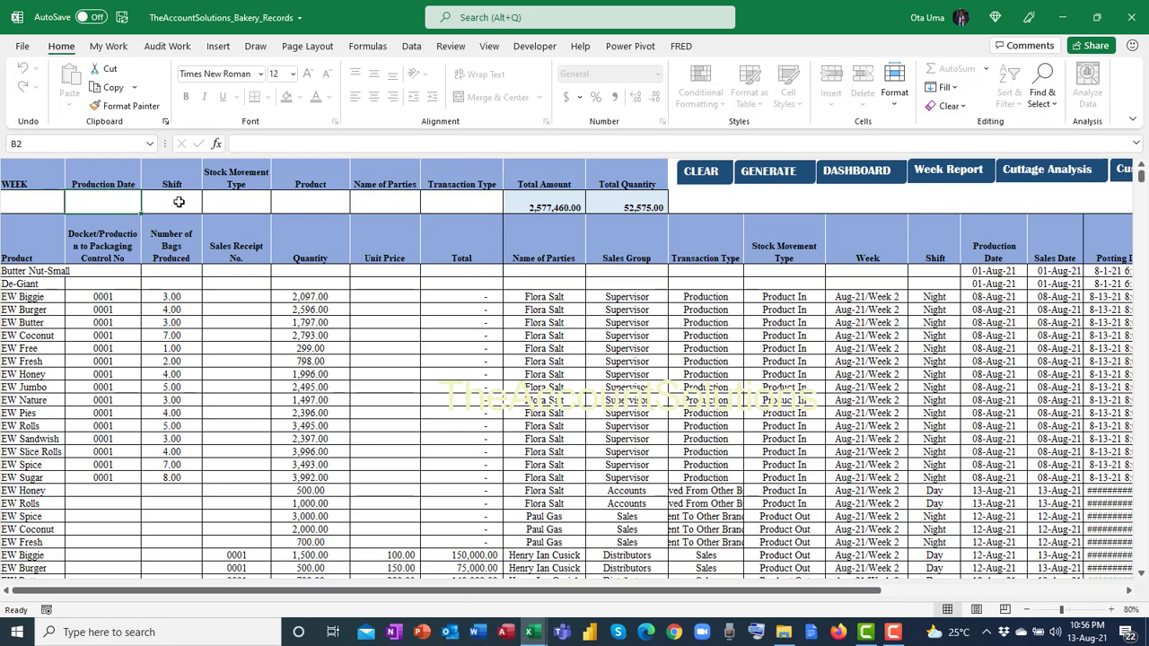
click(184, 203)
click(235, 205)
click(319, 206)
click(384, 207)
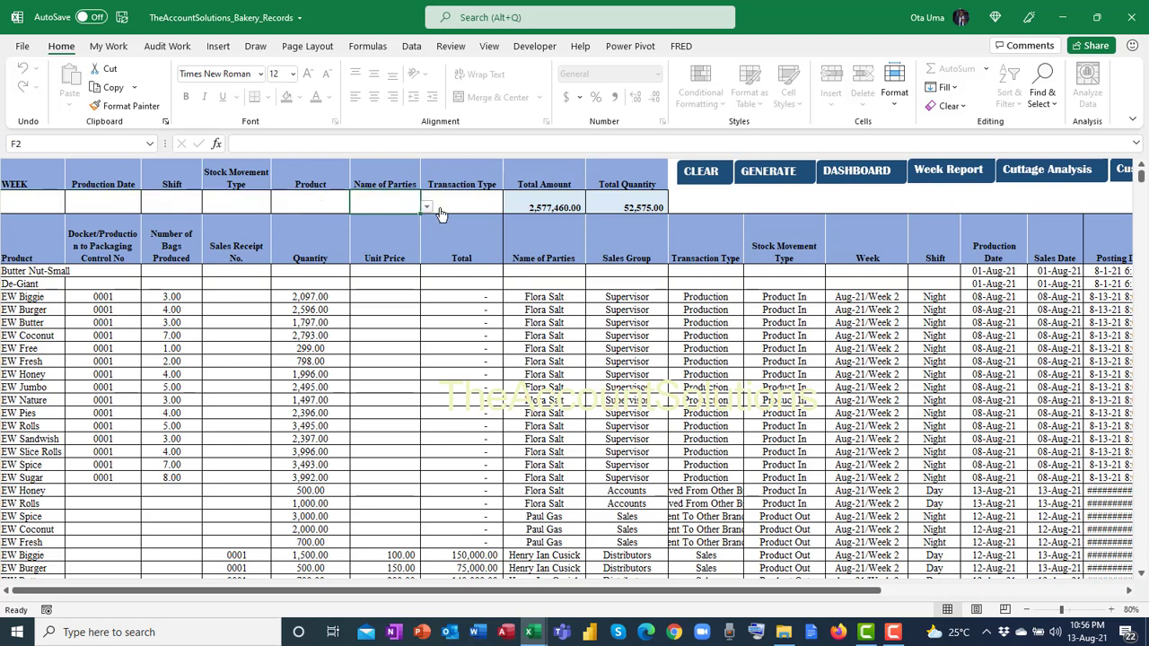
click(462, 204)
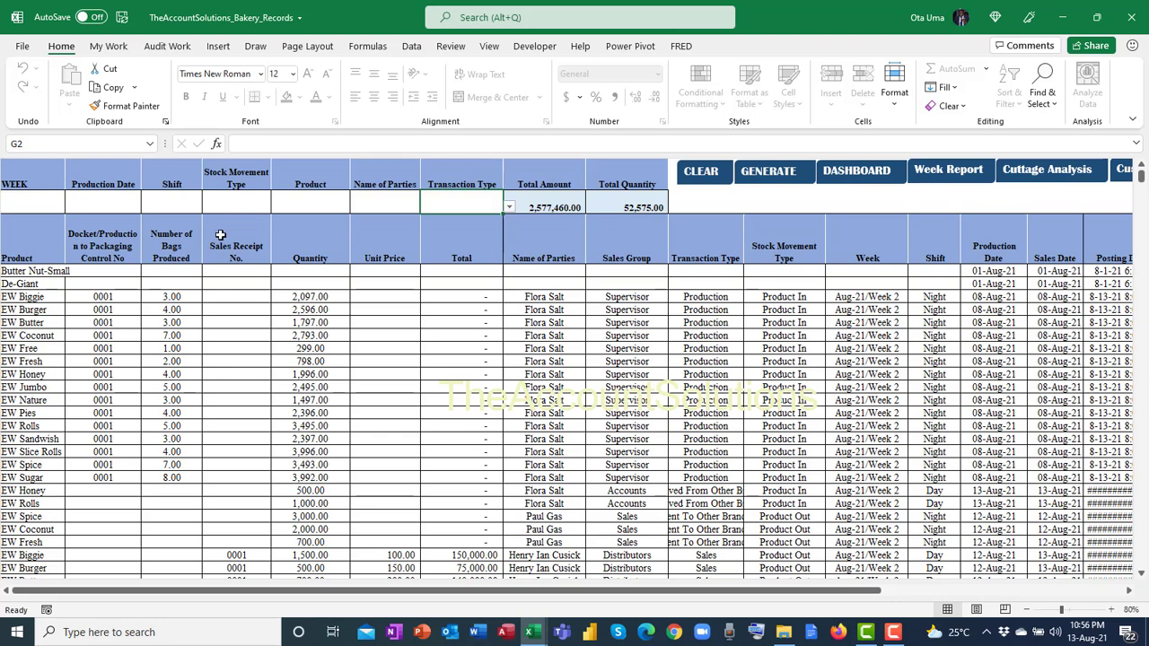
Step: Set the stock movement type filter to PRODUCT IN
click(269, 209)
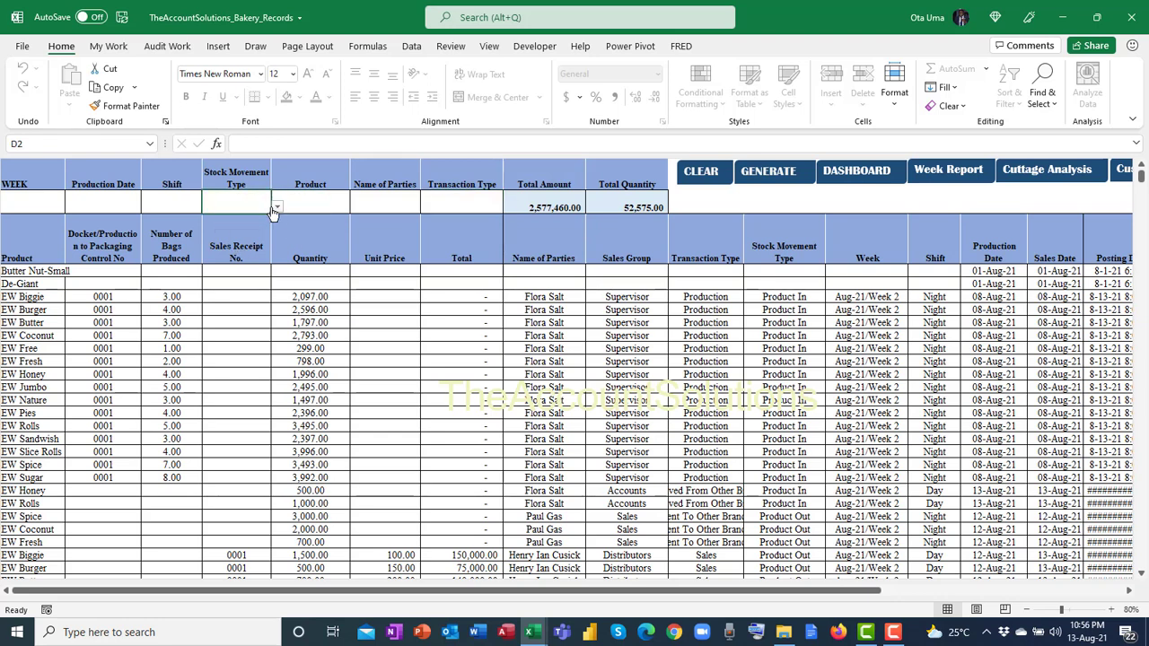
click(277, 210)
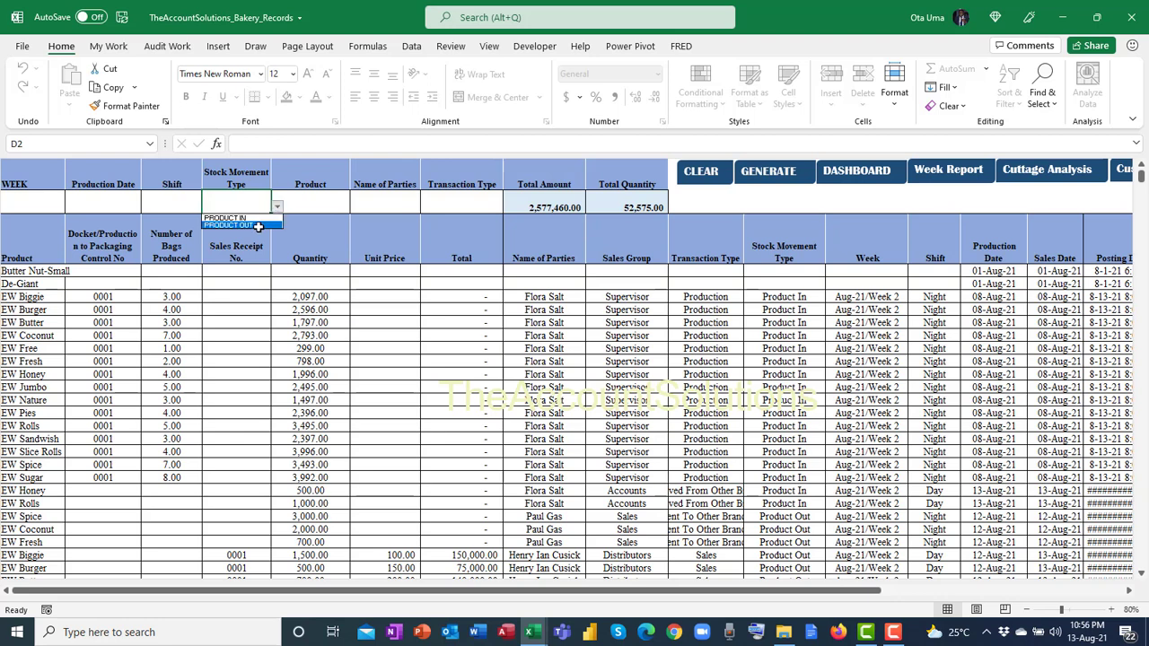
click(256, 220)
click(325, 204)
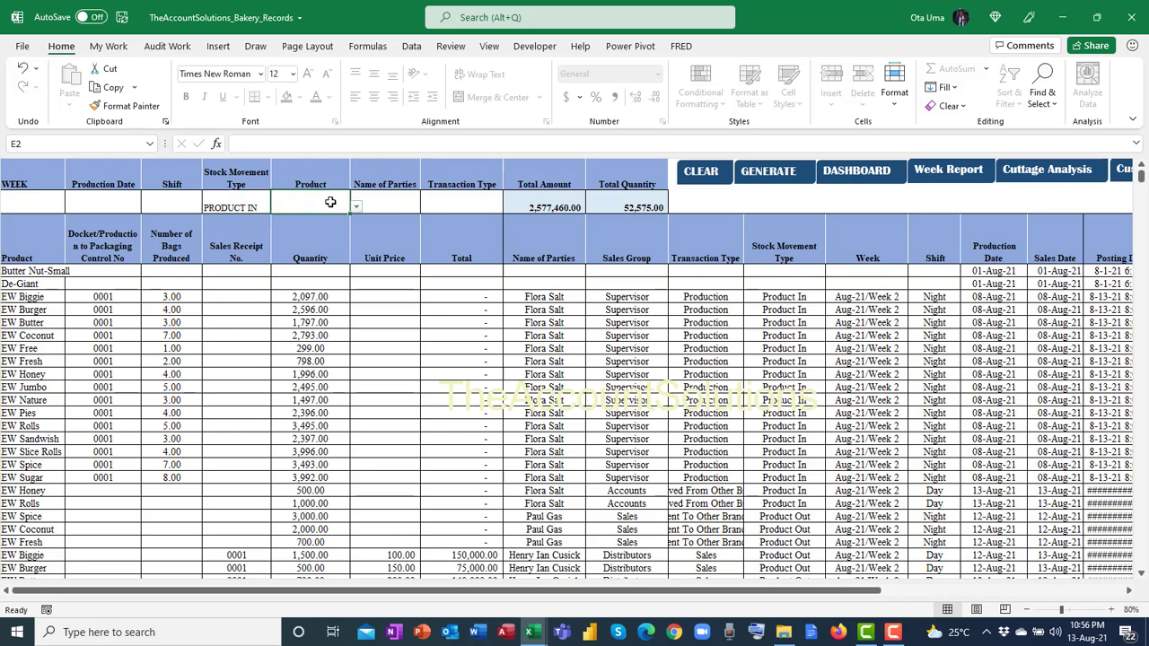
Step: Set the week filter to Aug-21/Week 2 and generate the matching records
click(36, 200)
click(71, 206)
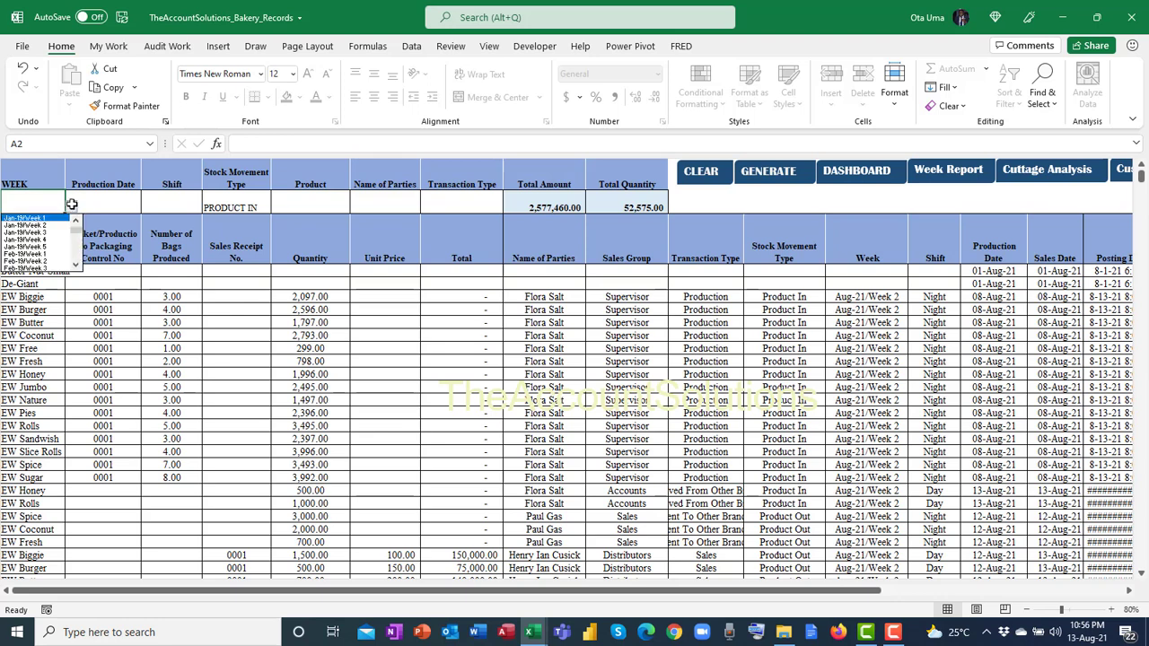
scroll(77, 268, down, 5)
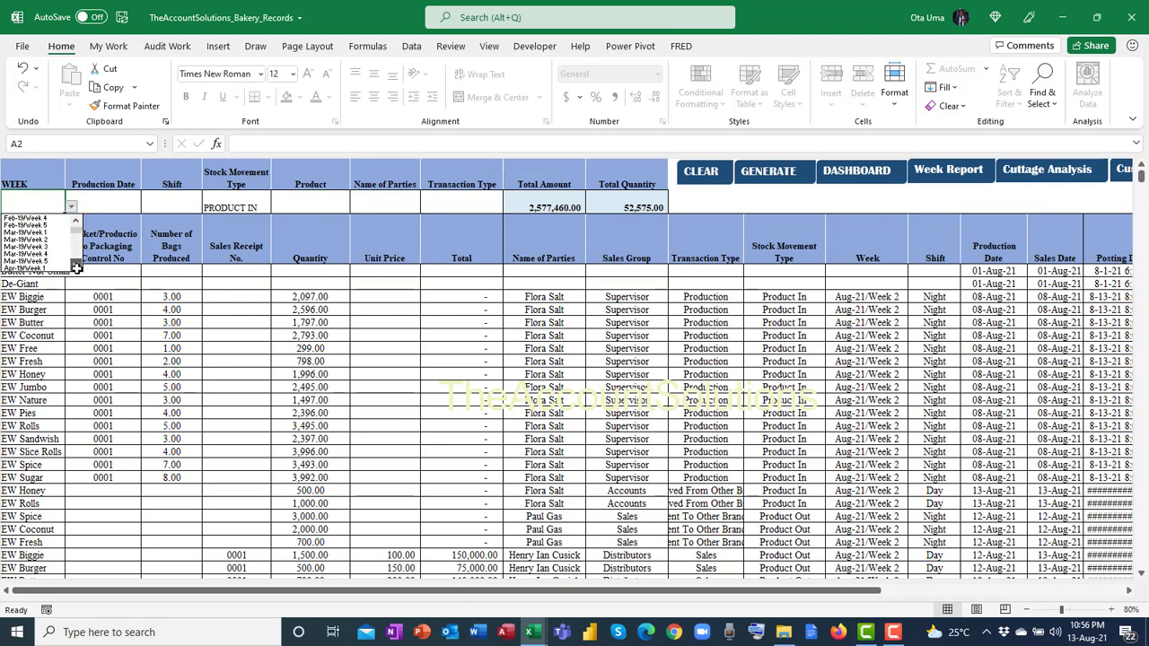
scroll(77, 267, down, 12)
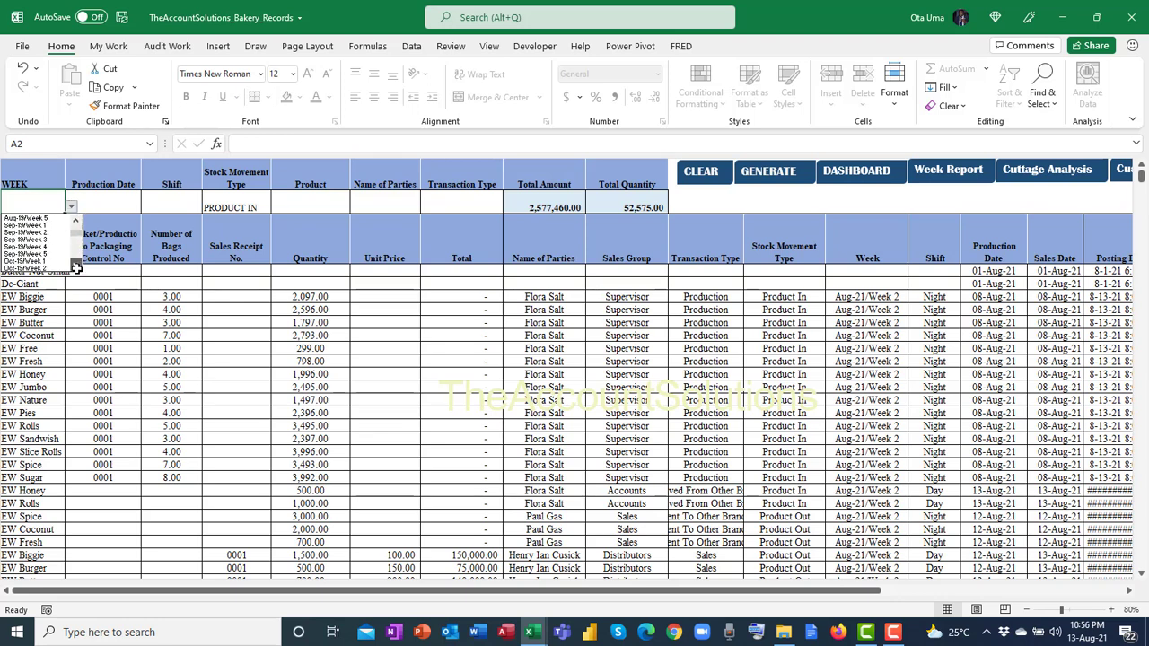
scroll(77, 267, down, 6)
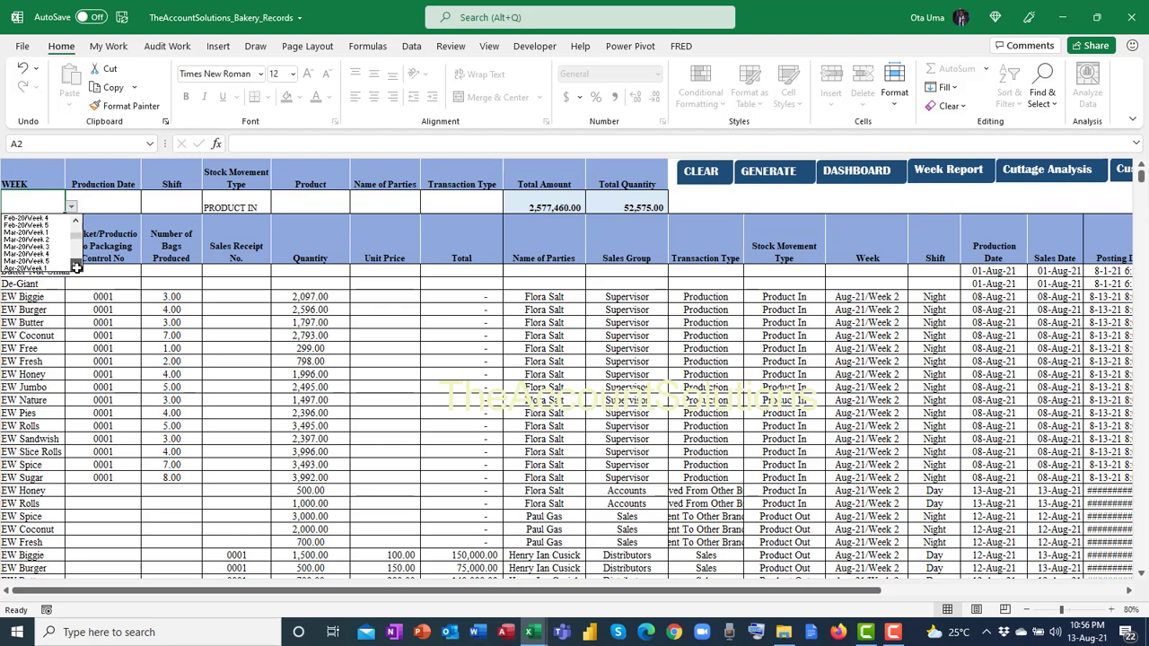
scroll(77, 267, down, 6)
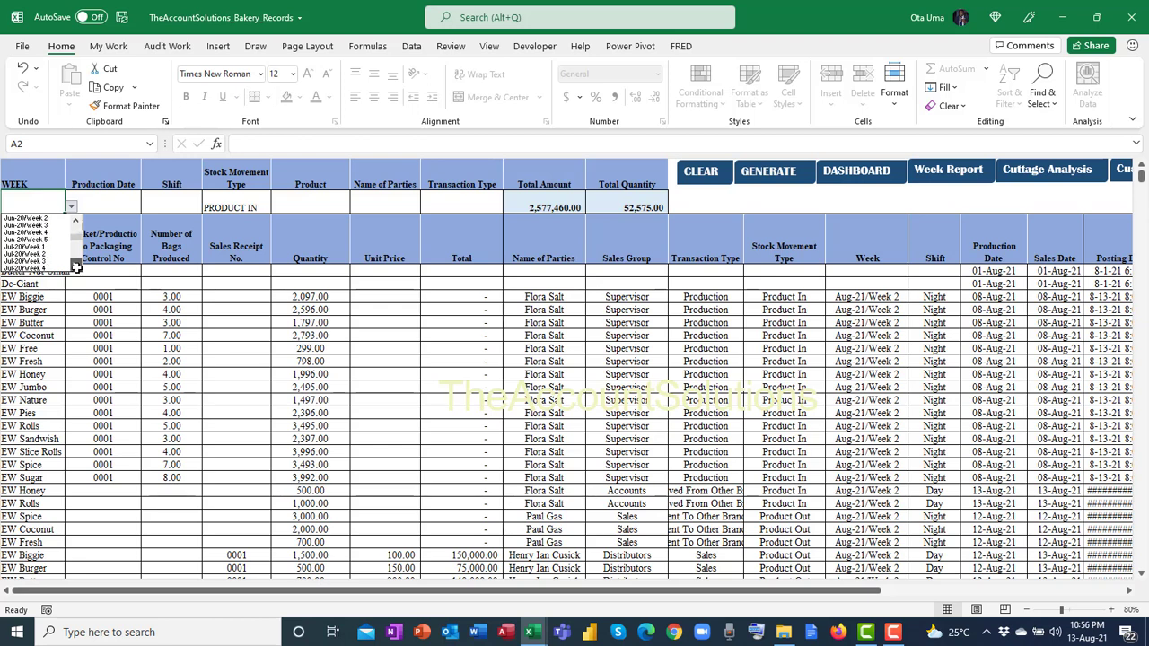
scroll(77, 268, down, 6)
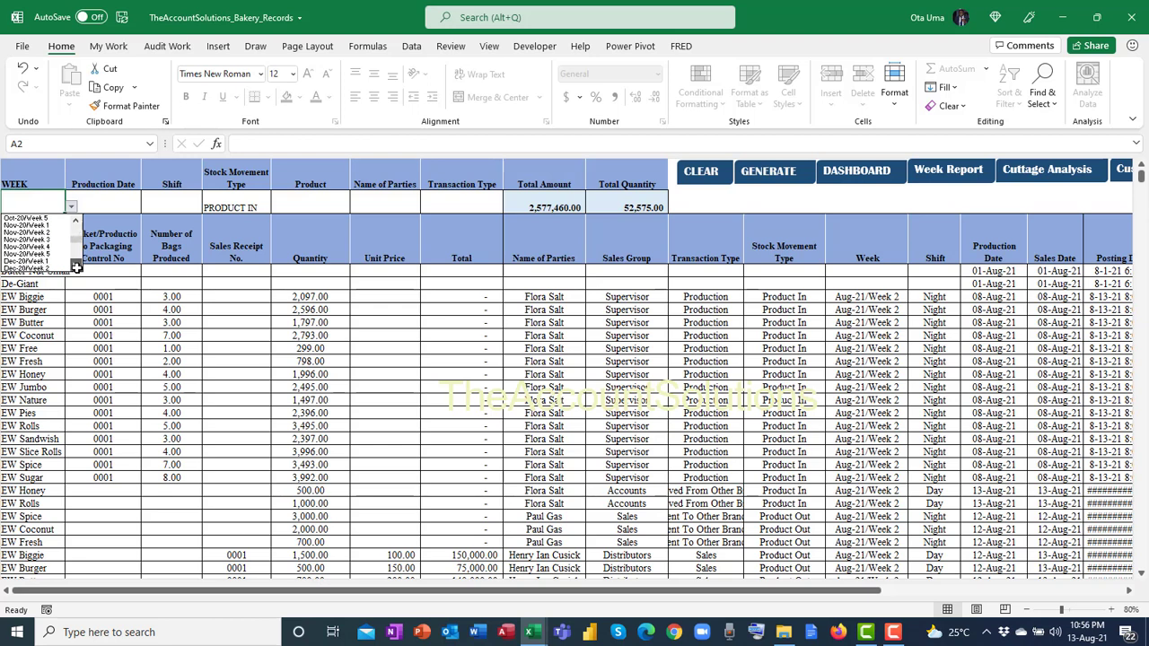
scroll(77, 268, down, 6)
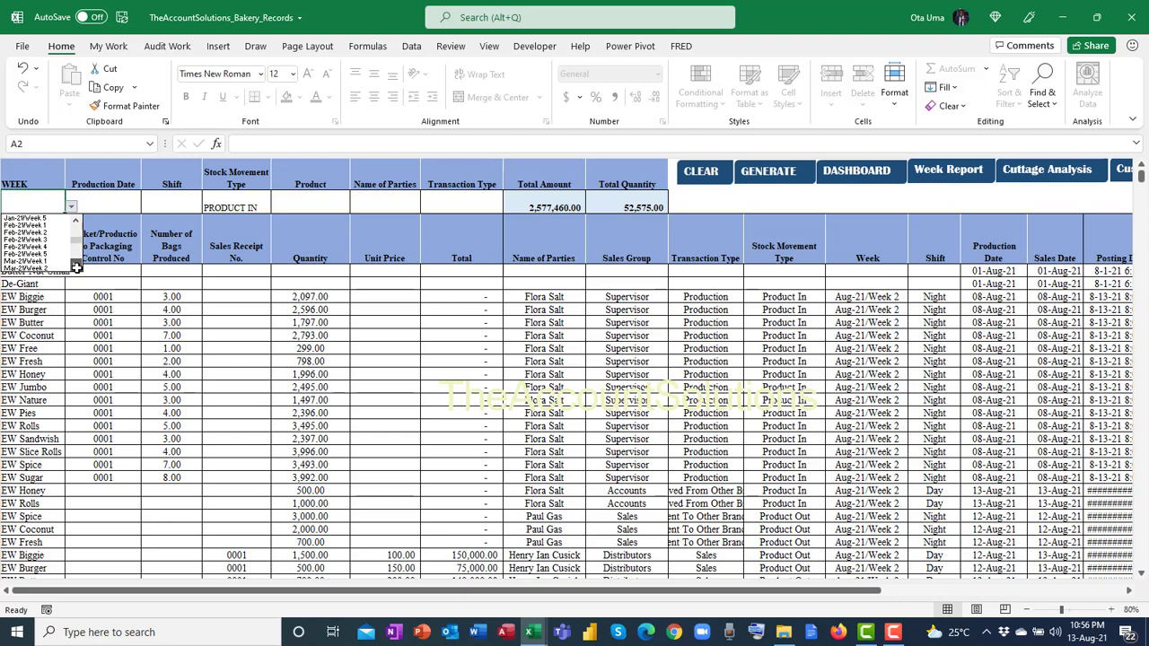
scroll(77, 268, down, 7)
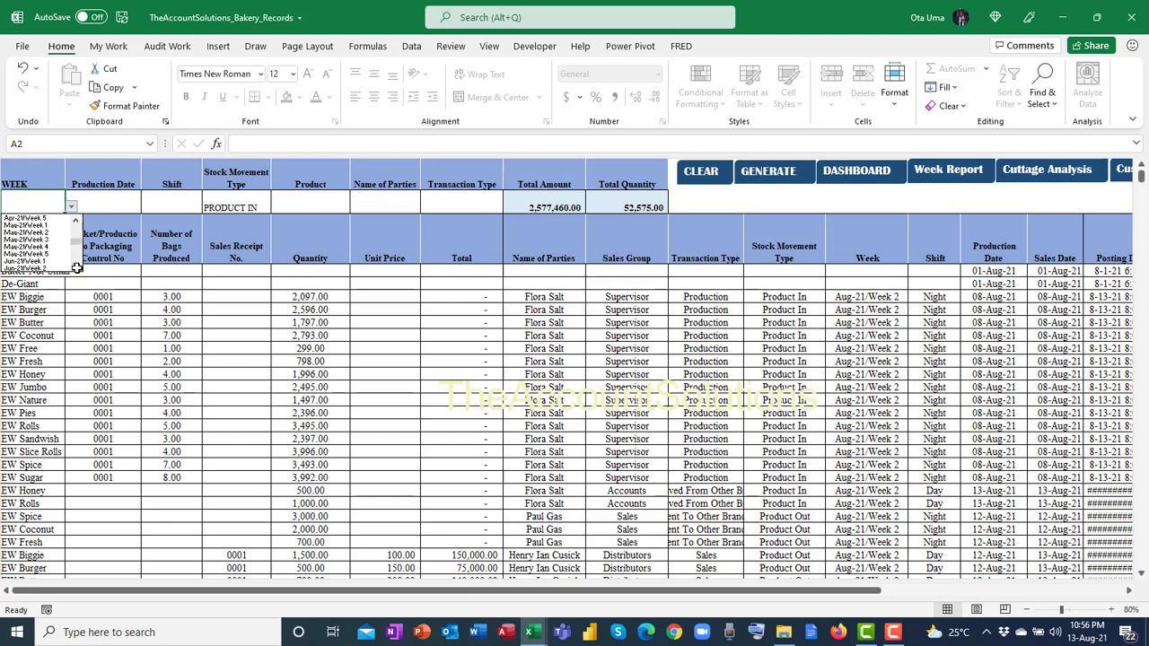
scroll(78, 268, down, 5)
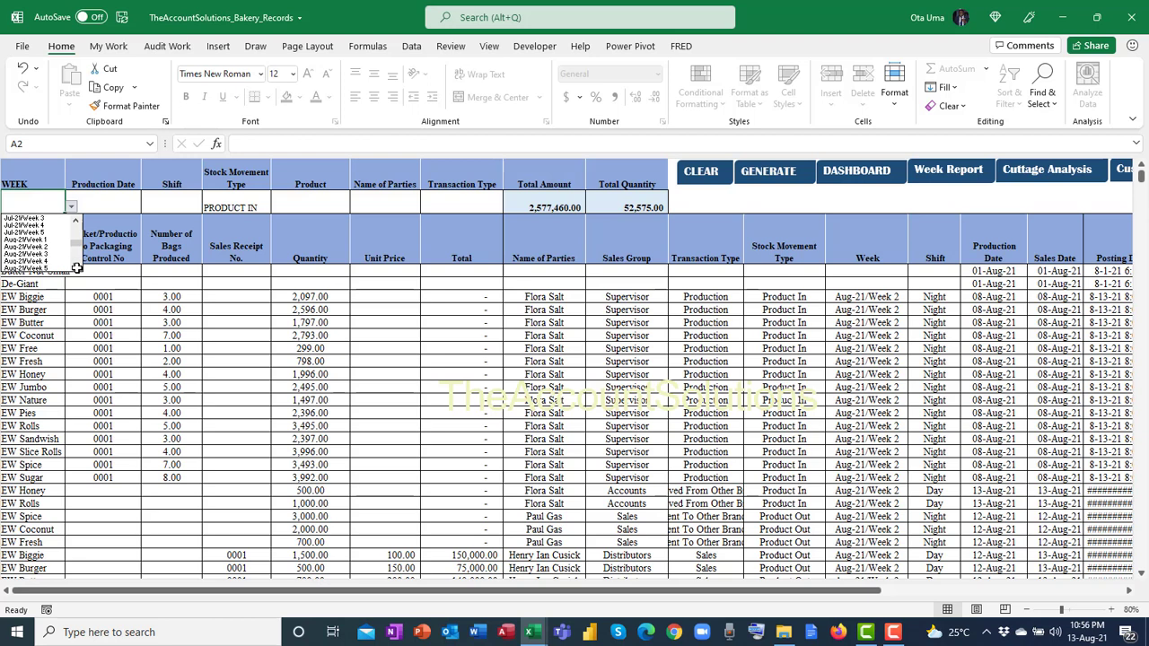
click(41, 238)
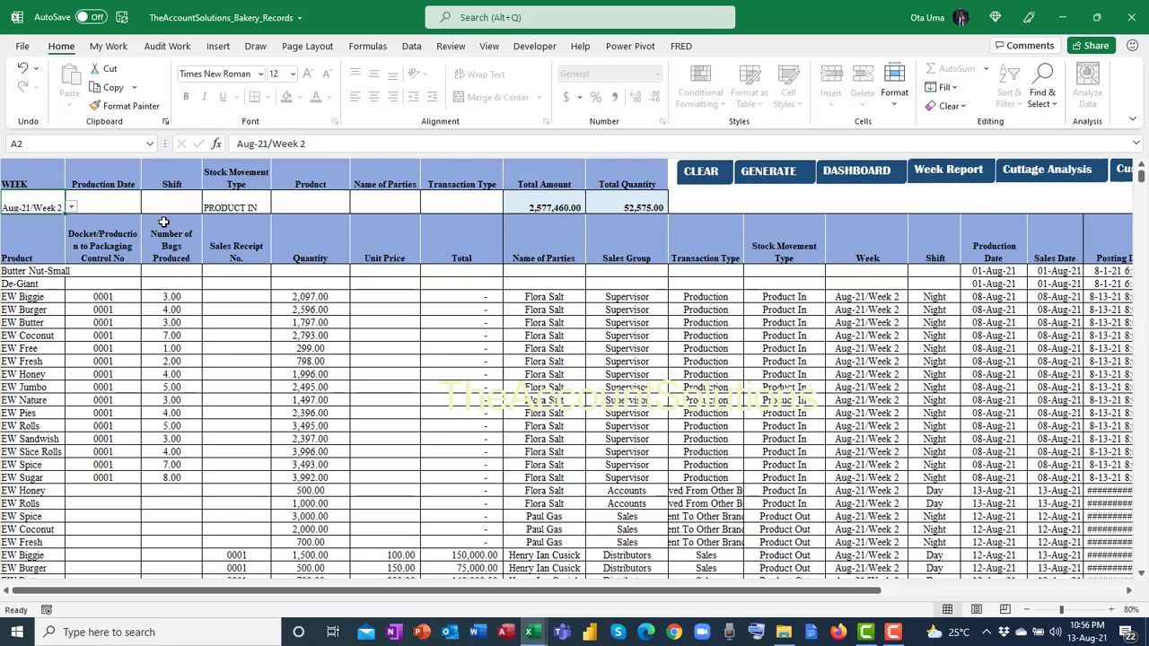
click(71, 207)
key(Escape)
click(768, 179)
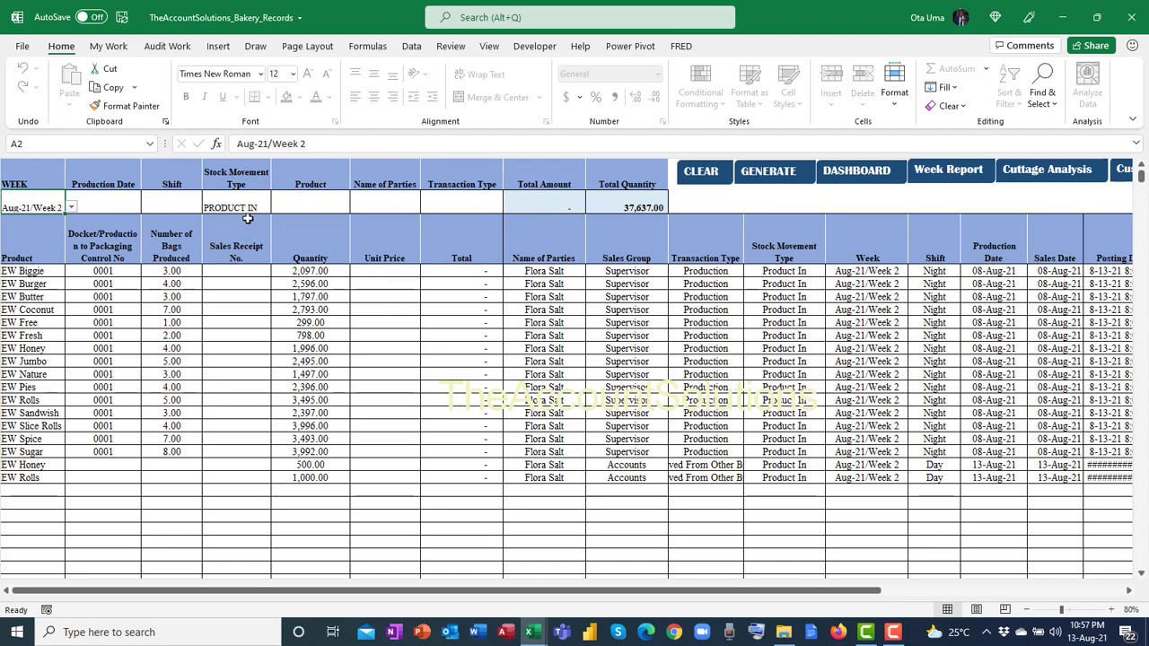
Step: Clear the generated records, then open the week report by way of the dashboard
click(710, 179)
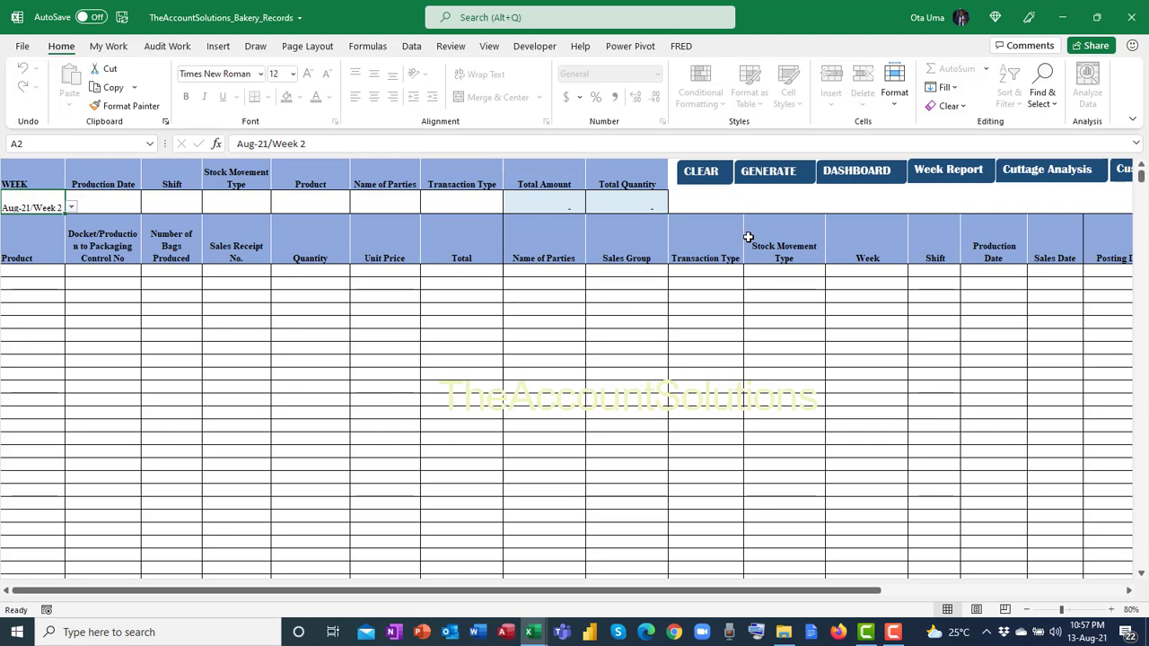
click(855, 172)
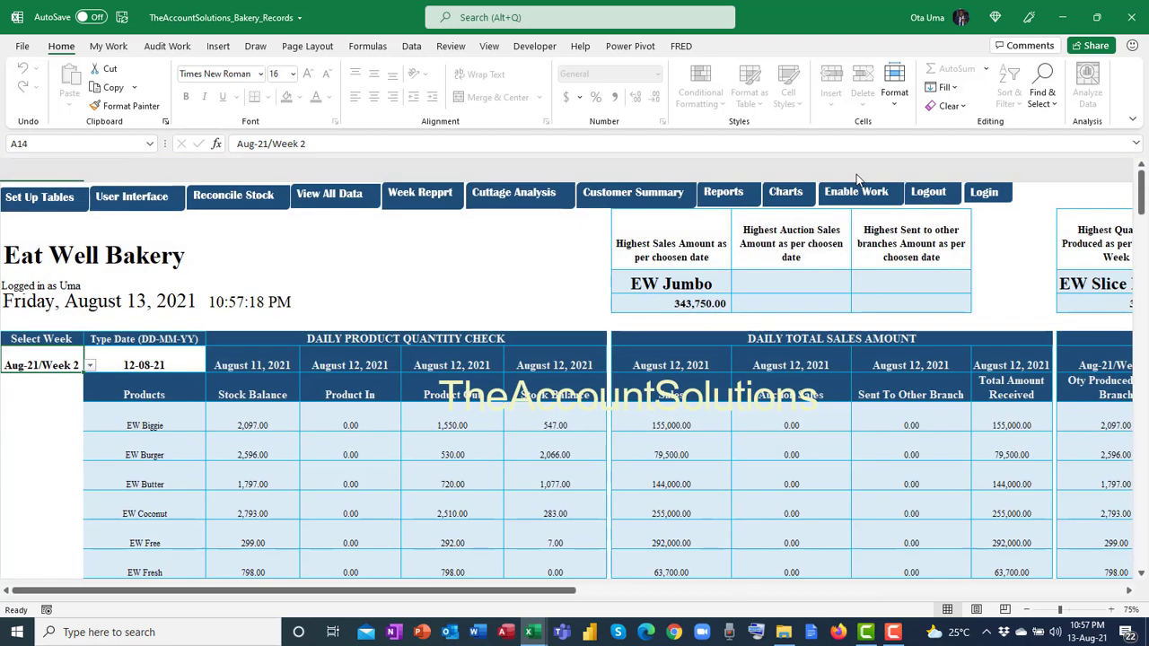
click(420, 193)
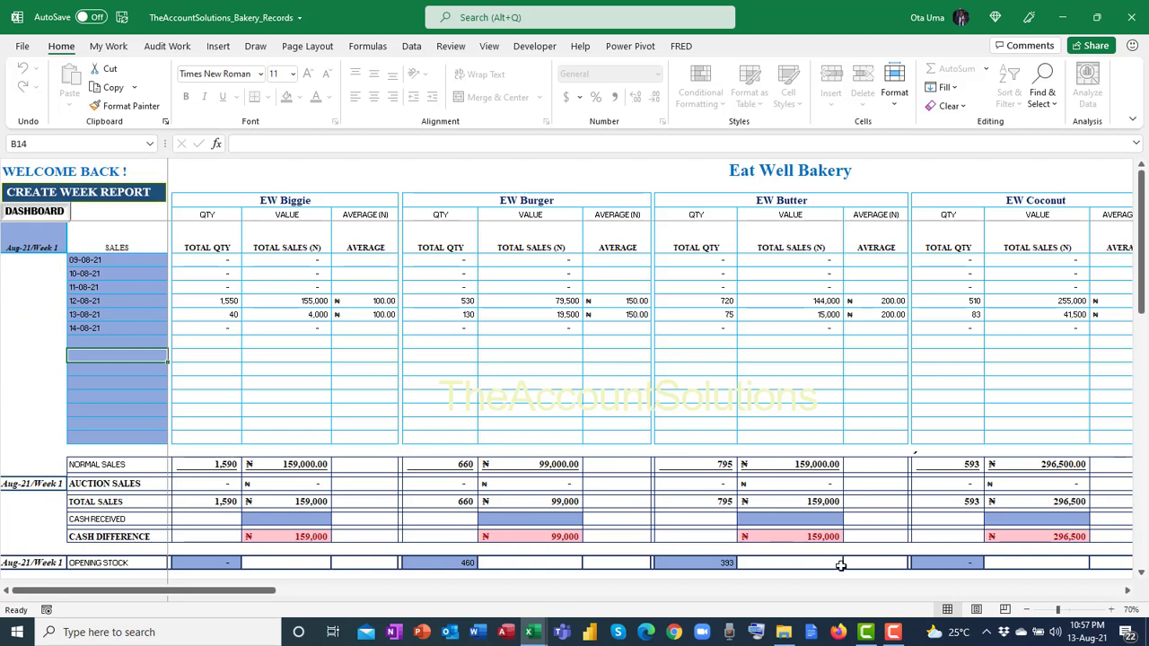
click(893, 632)
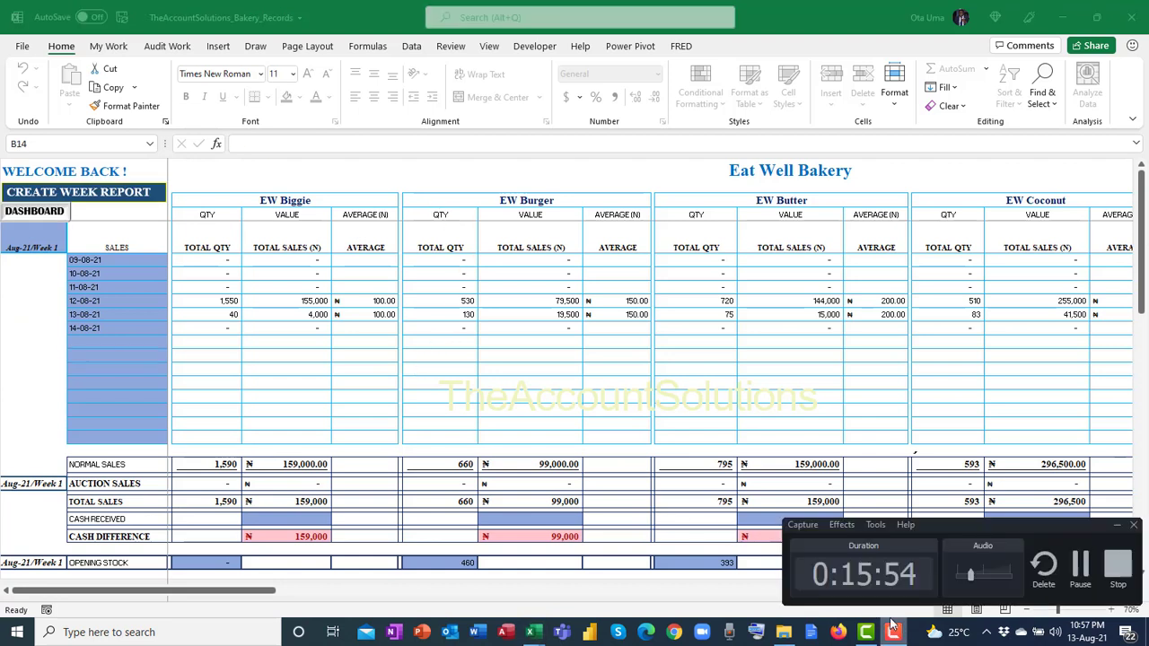
click(1072, 574)
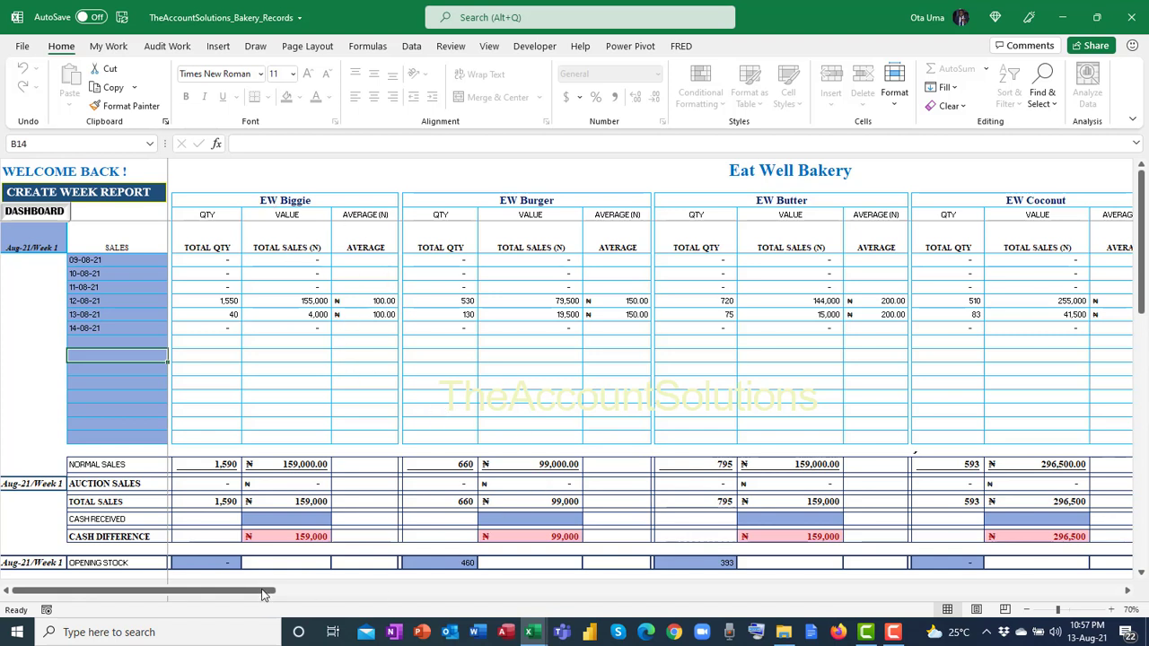
Step: Enter 150000 as the cash received for EW Biggie in the Aug-21/Week 1 report
drag(263, 593, 216, 589)
scroll(246, 362, down, 4)
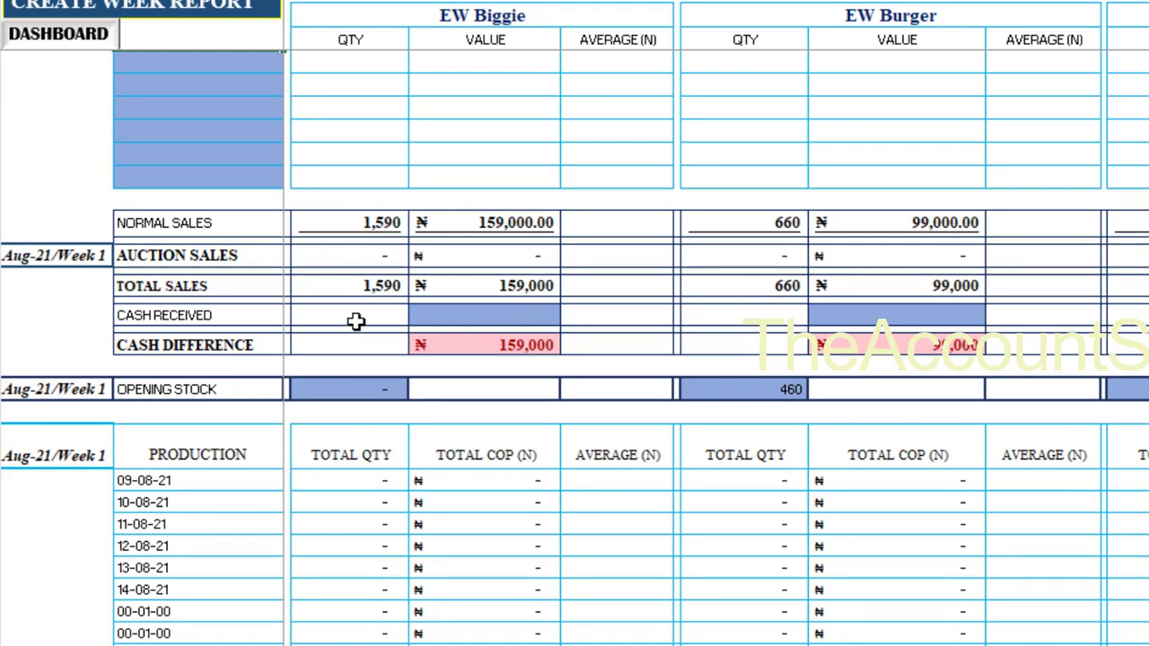
click(488, 317)
click(939, 321)
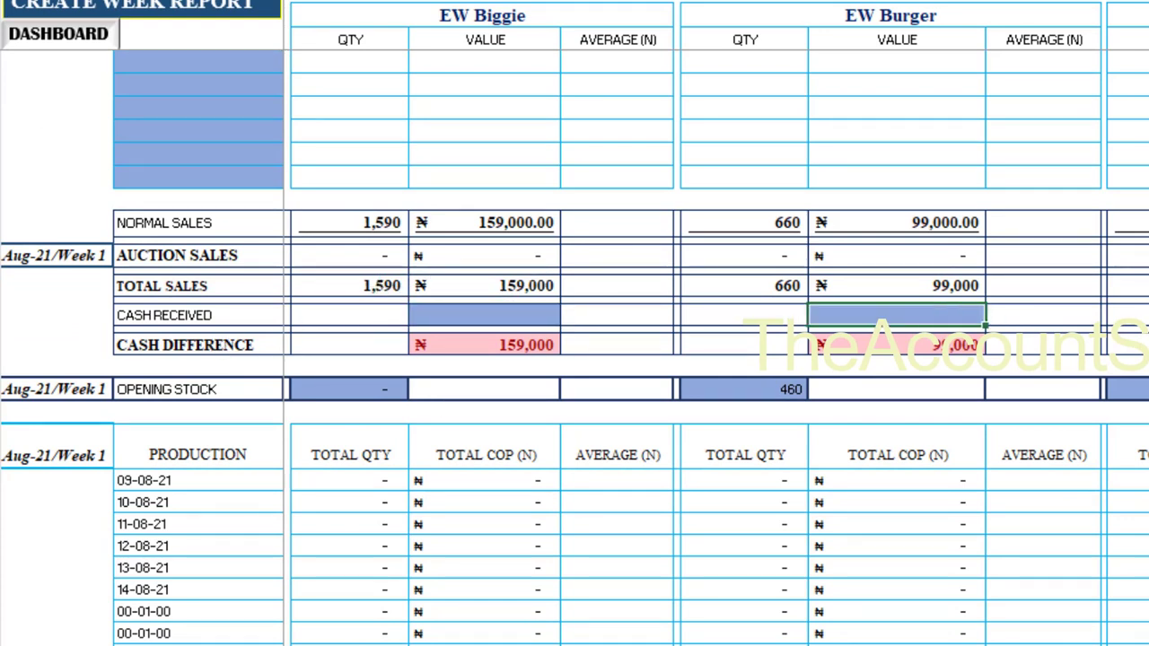
click(1139, 321)
click(452, 320)
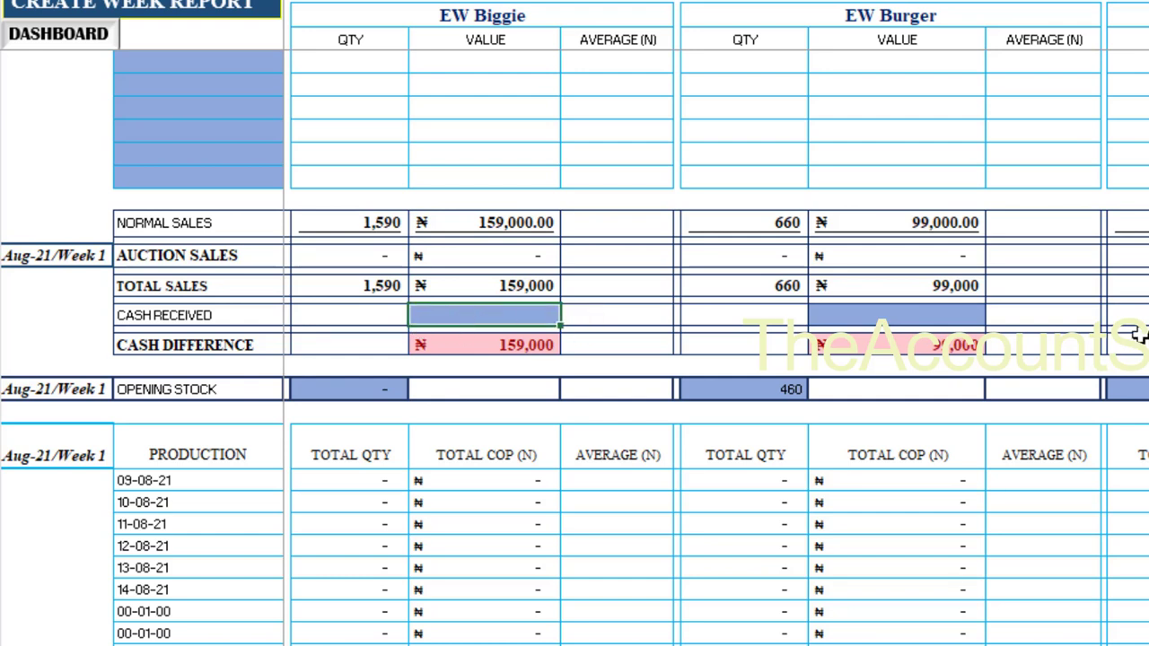
text(150000)
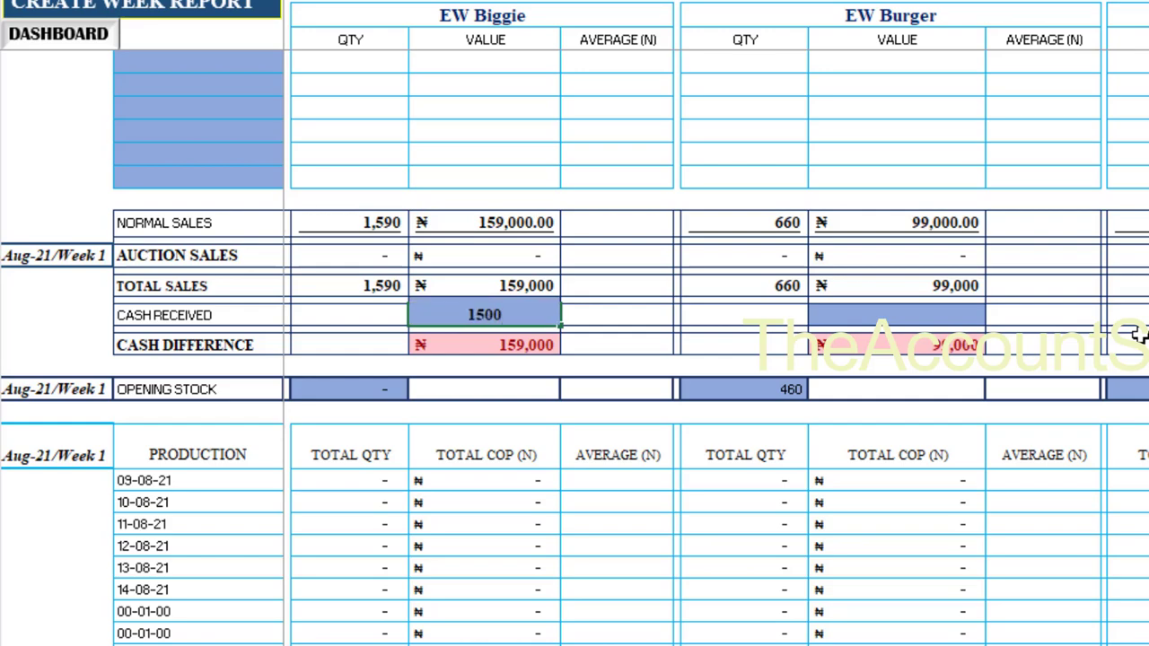
key(Return)
Step: Set EW Biggie's cash received to 159000 so that it matches the product's total sales
scroll(1137, 333, down, 9)
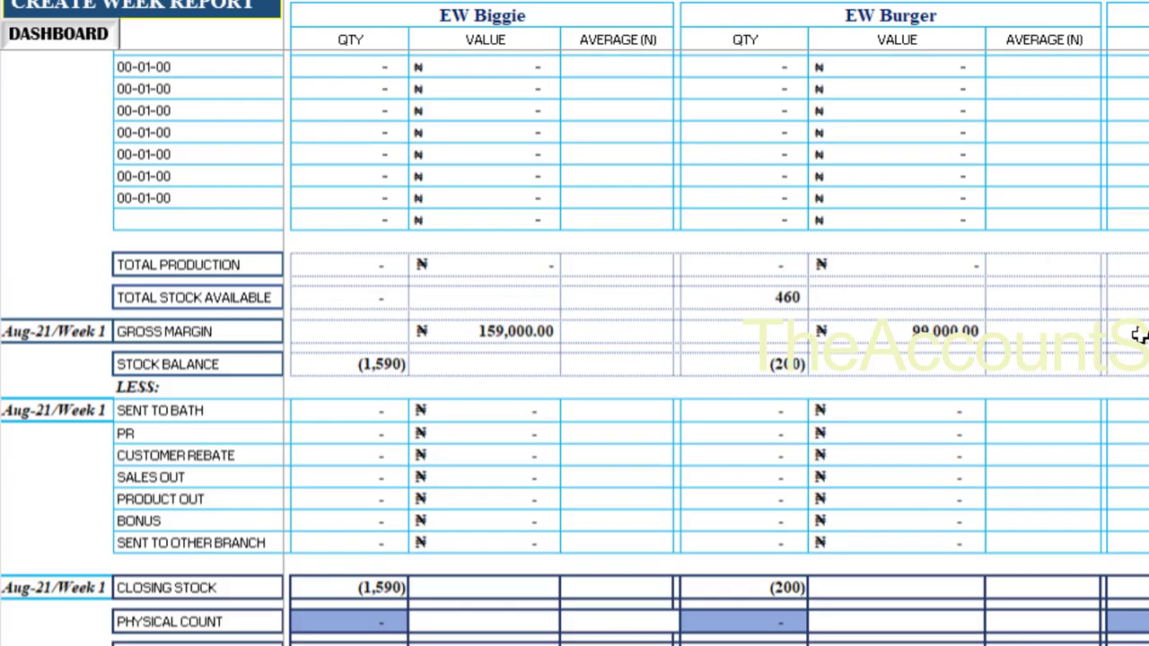
scroll(1073, 458, up, 9)
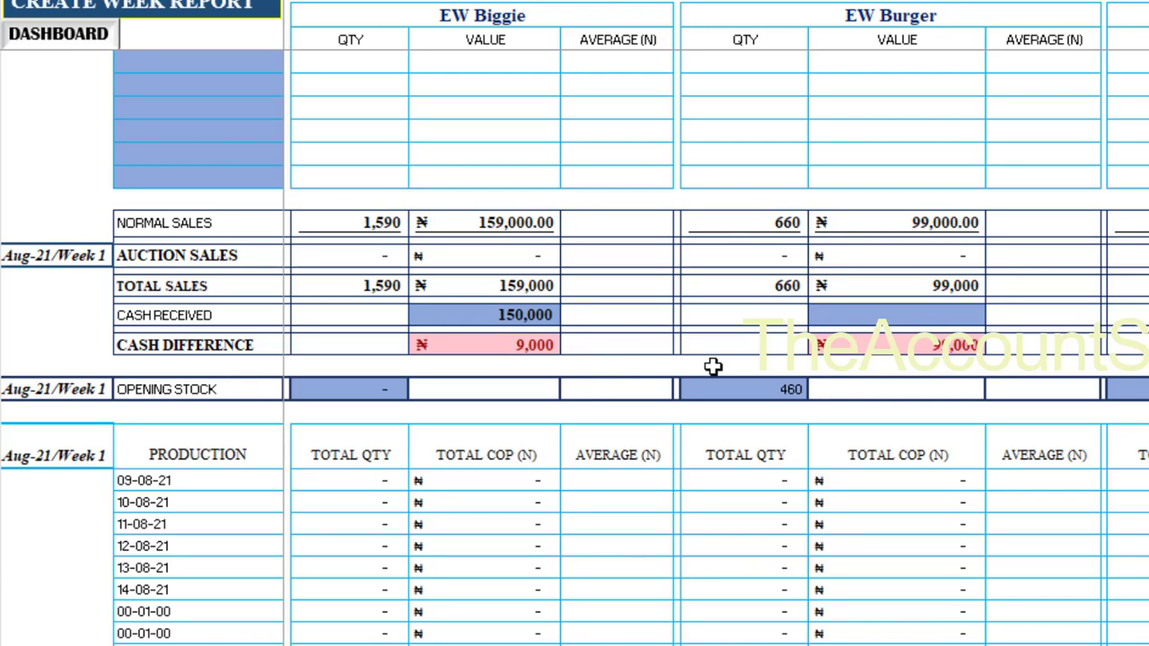
click(538, 323)
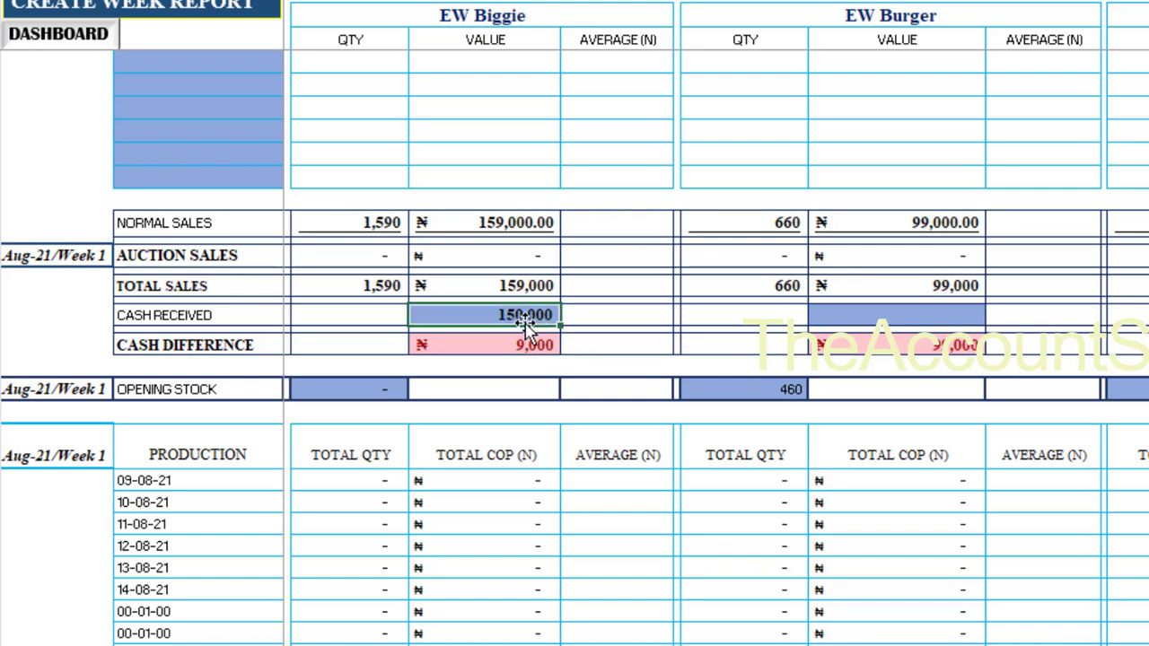
text(159)
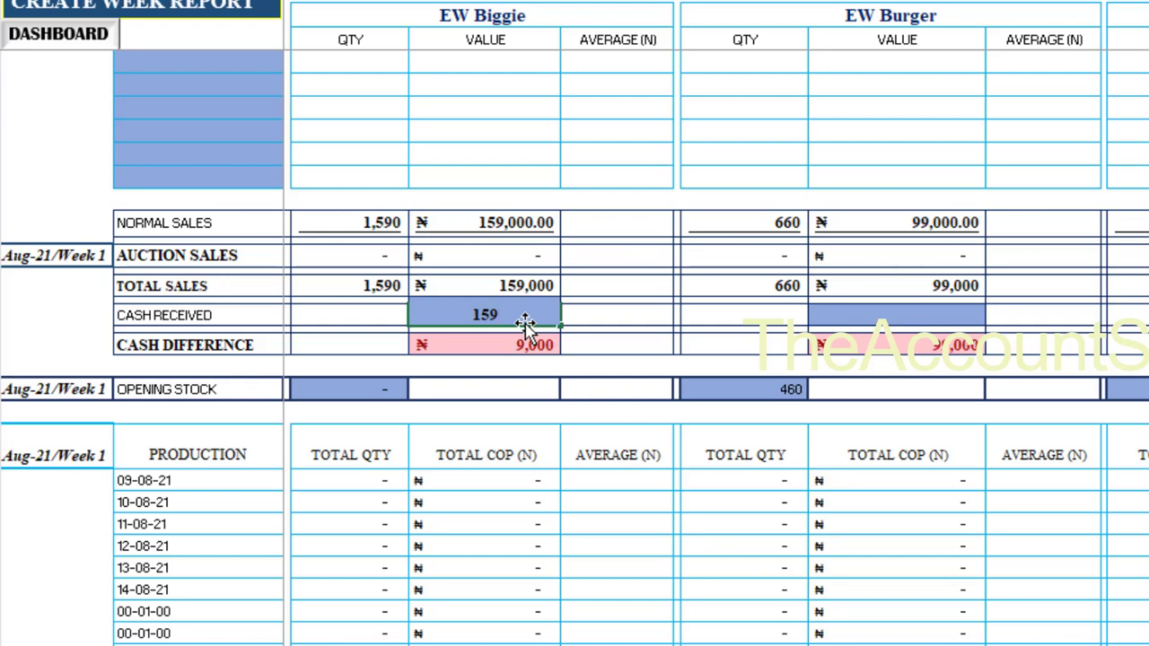
text(,000)
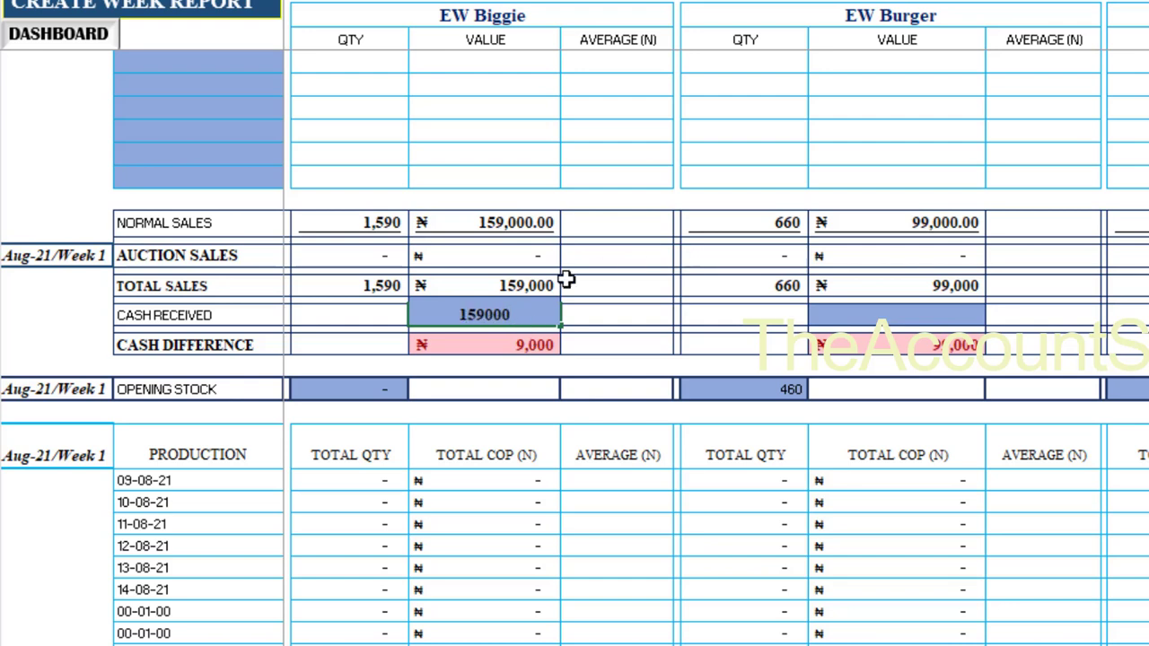
key(Return)
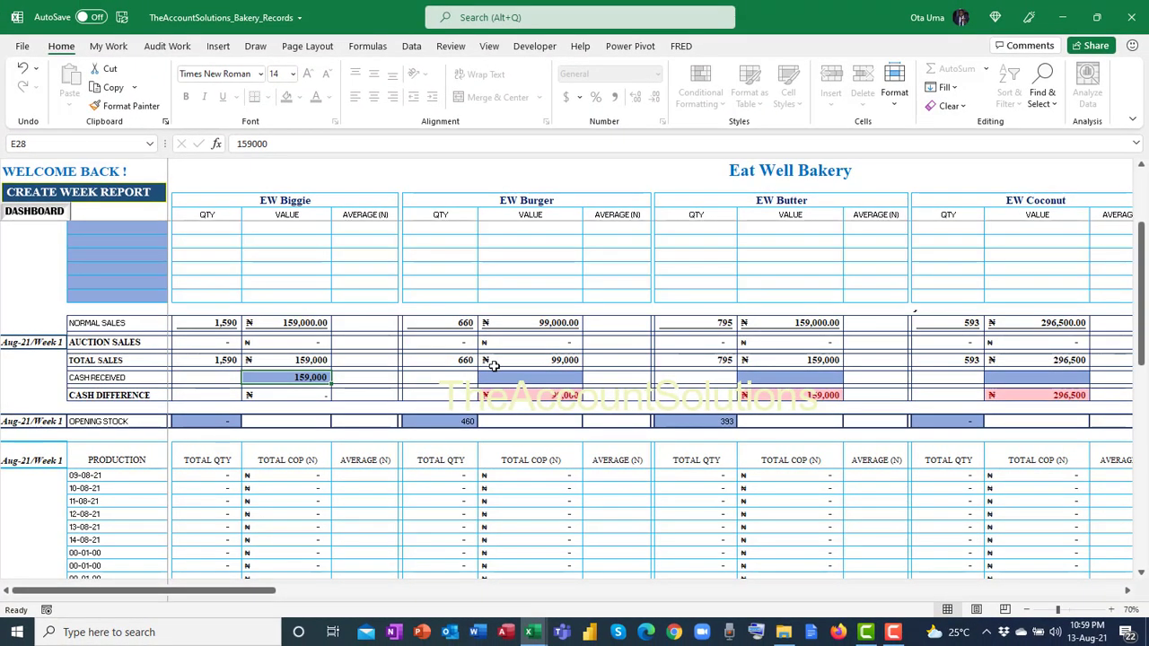
Step: Examine the week report's production, gross margin, stock deductions, closing stock, physical count and variance sections, returning to the daily sales
scroll(363, 402, down, 3)
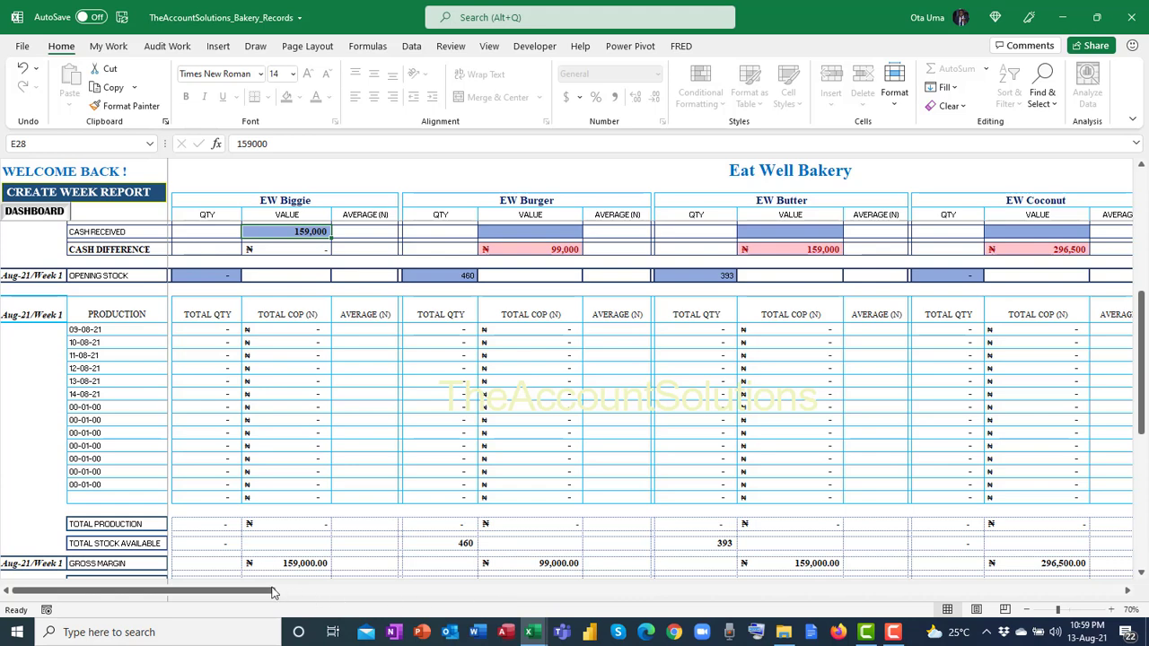
drag(274, 593, 241, 589)
scroll(263, 391, up, 1)
scroll(264, 391, down, 9)
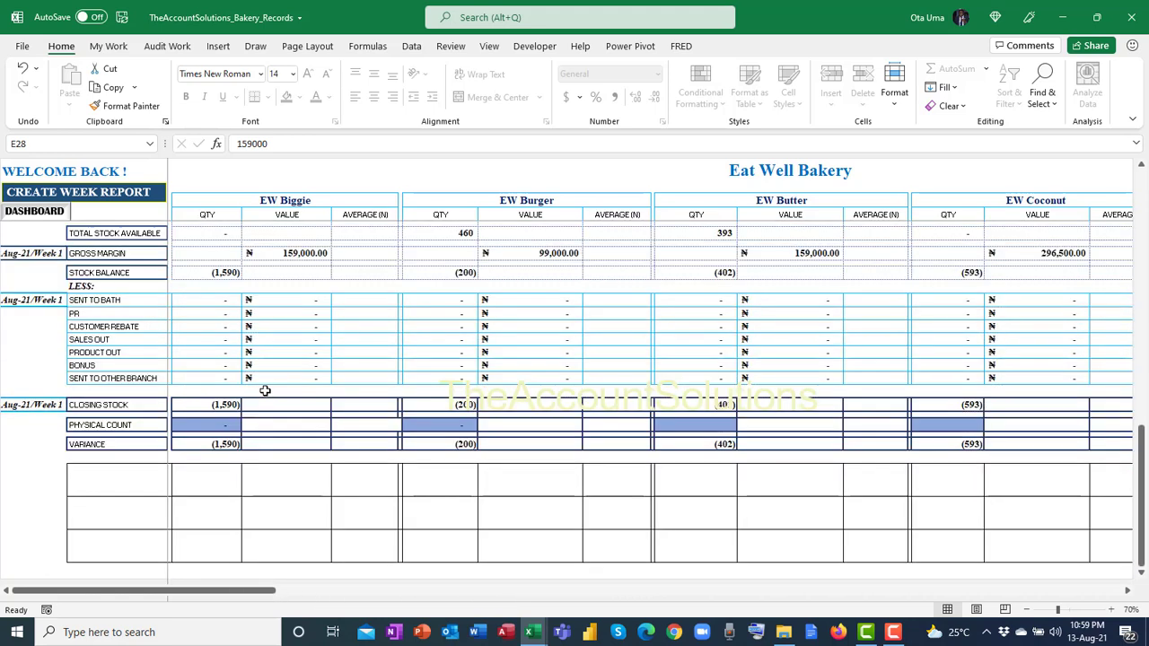
scroll(265, 391, up, 2)
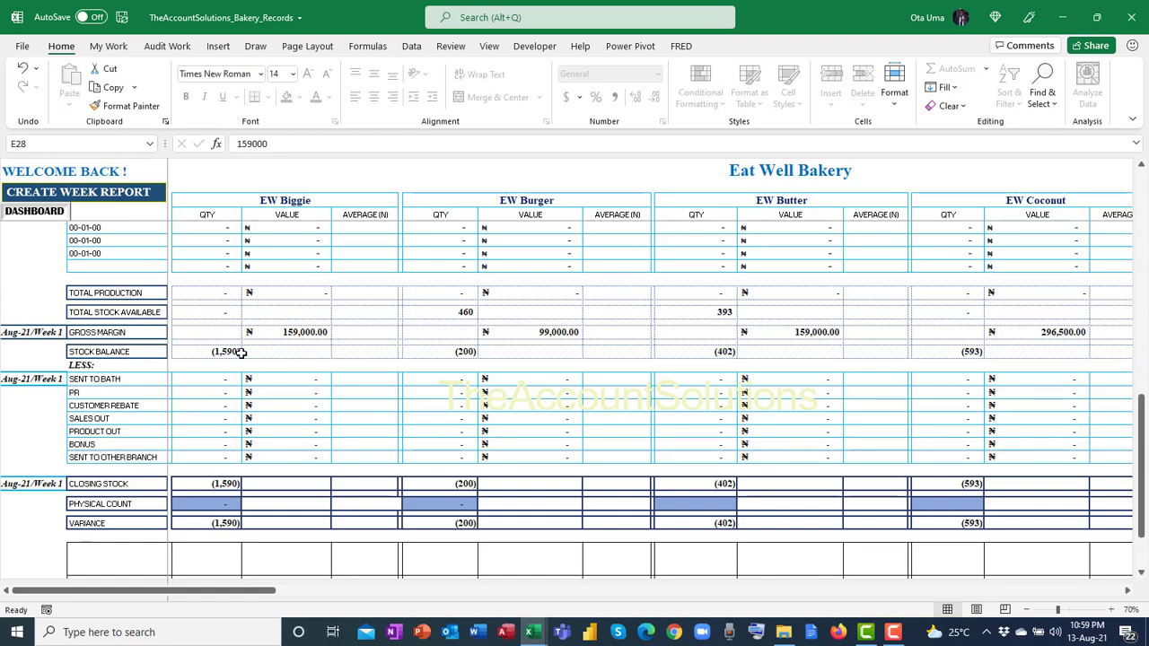
scroll(230, 329, down, 2)
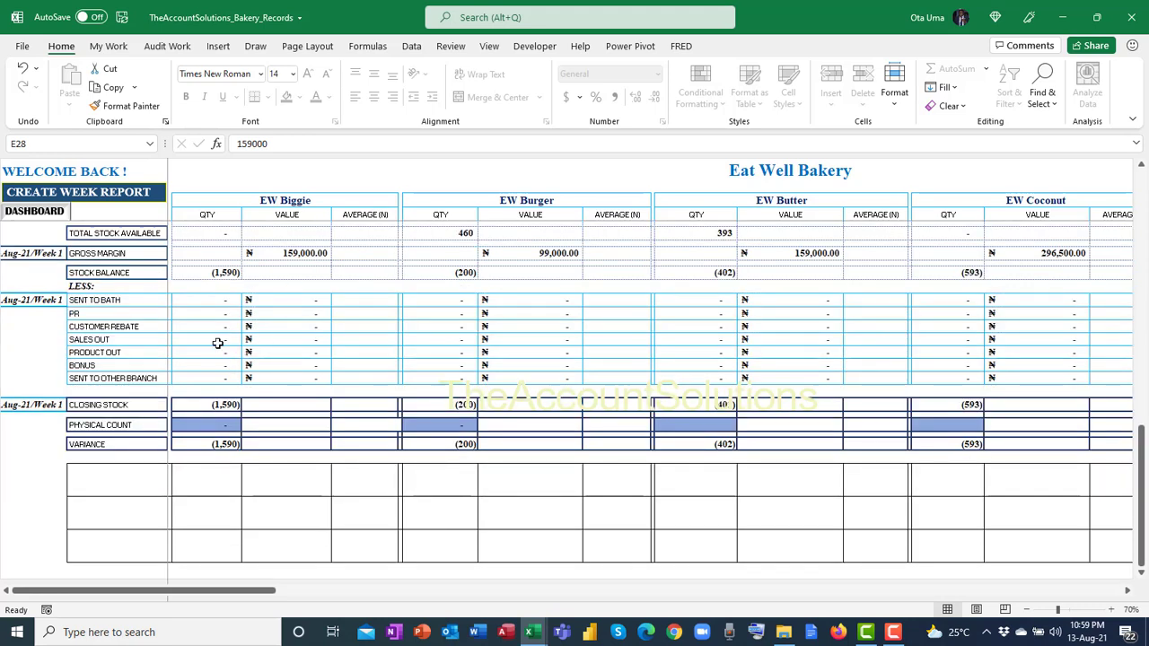
scroll(369, 357, up, 10)
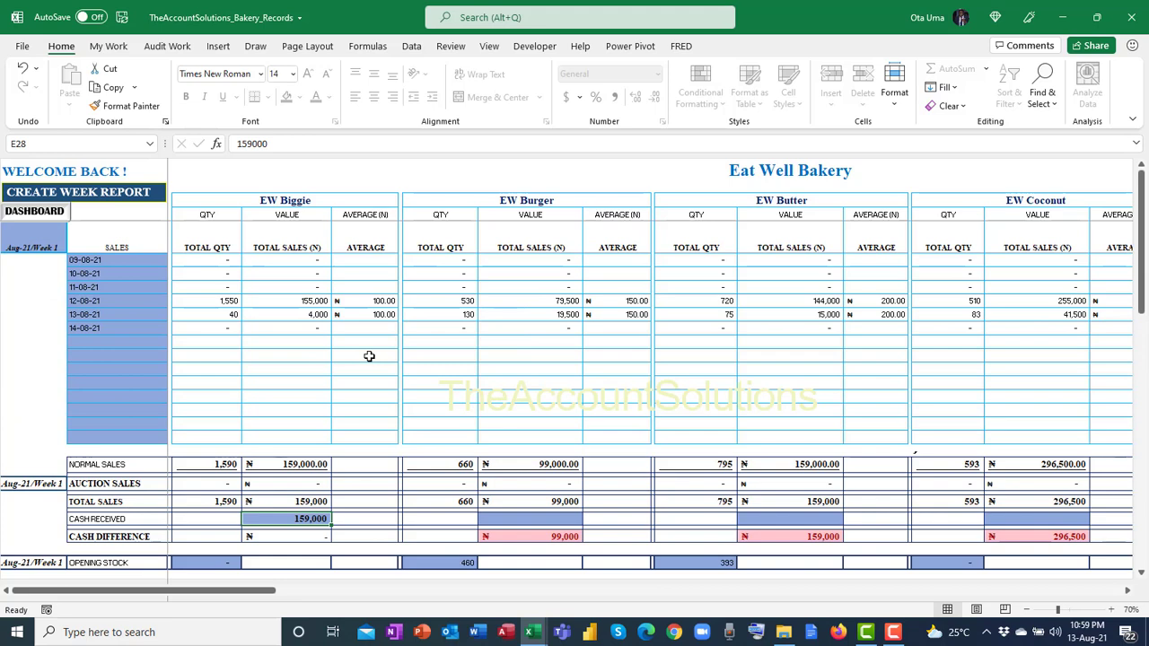
Step: Open the Aug-21 cuttage analysis by way of the dashboard and look across its columns
click(54, 214)
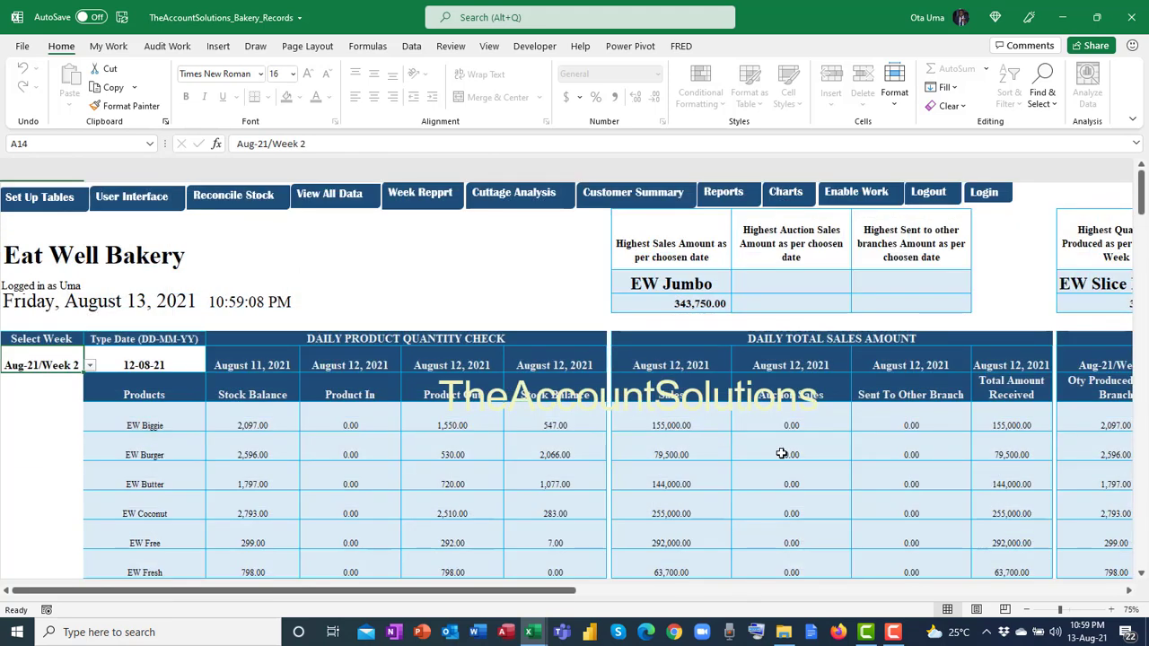
key(ctrl+Page_Down)
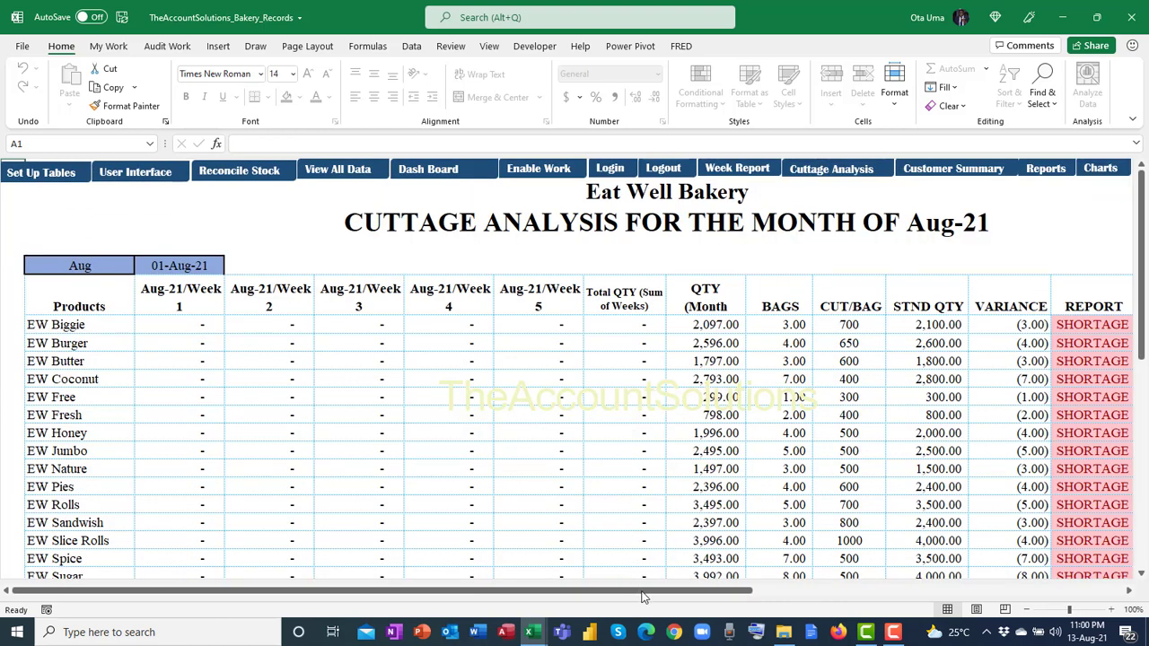
drag(643, 591, 680, 590)
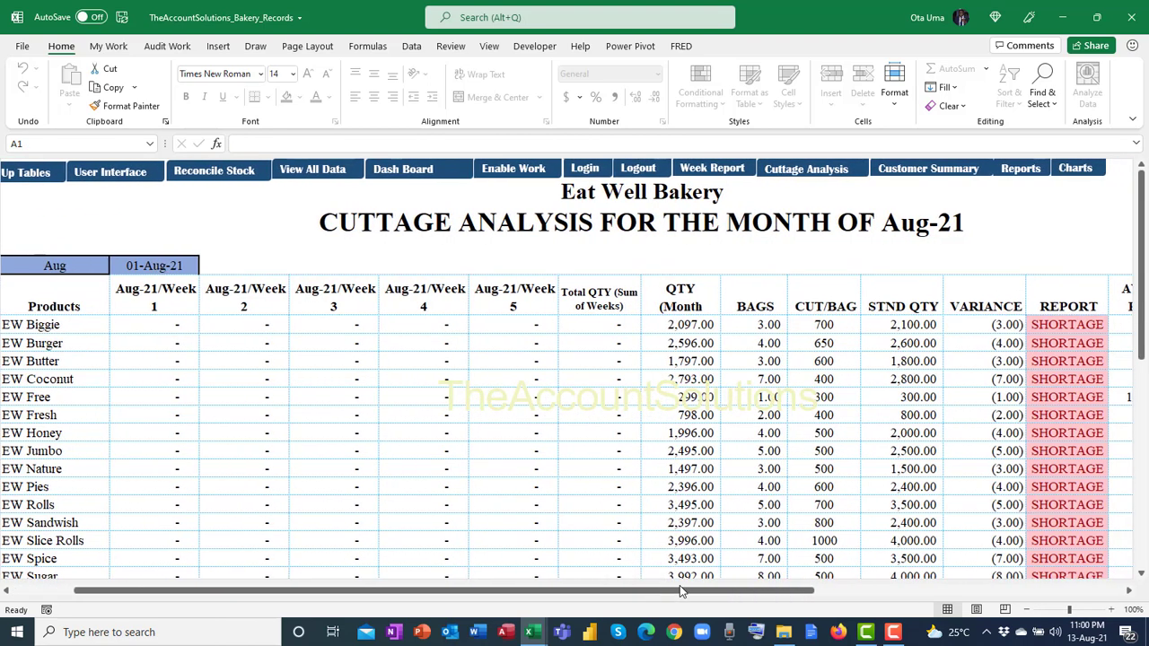